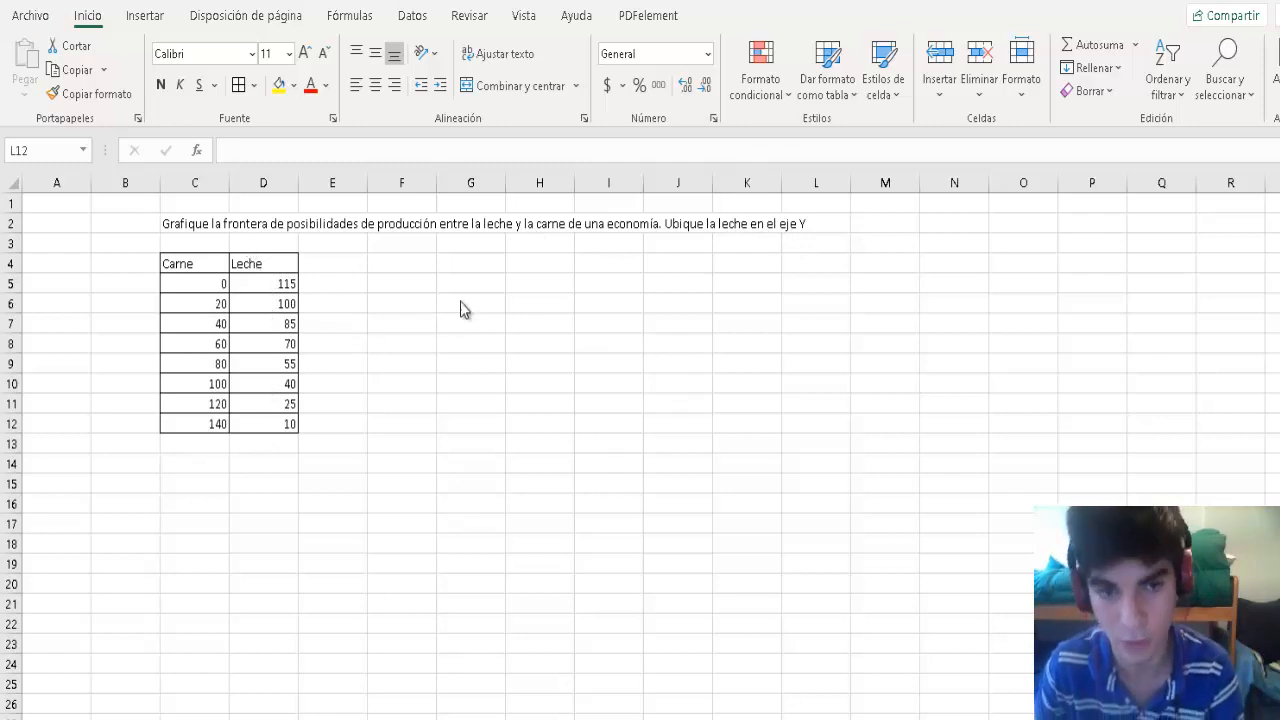
click(272, 293)
click(209, 266)
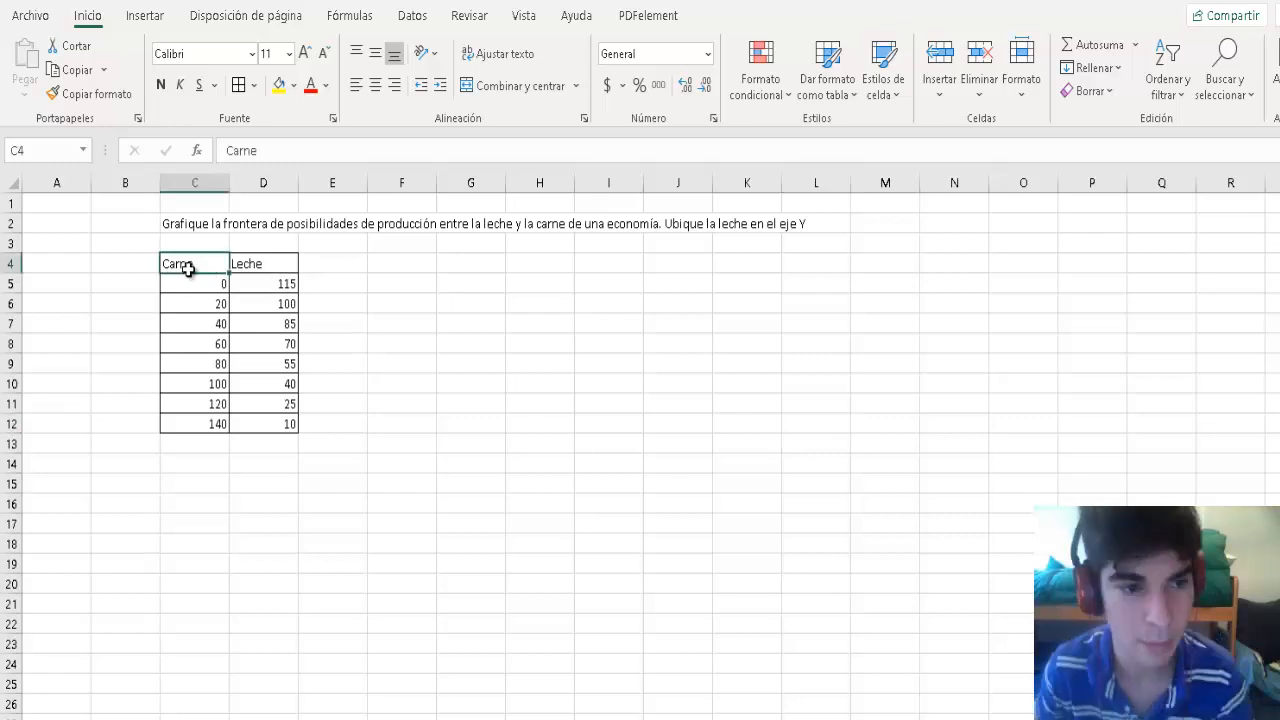
click(469, 317)
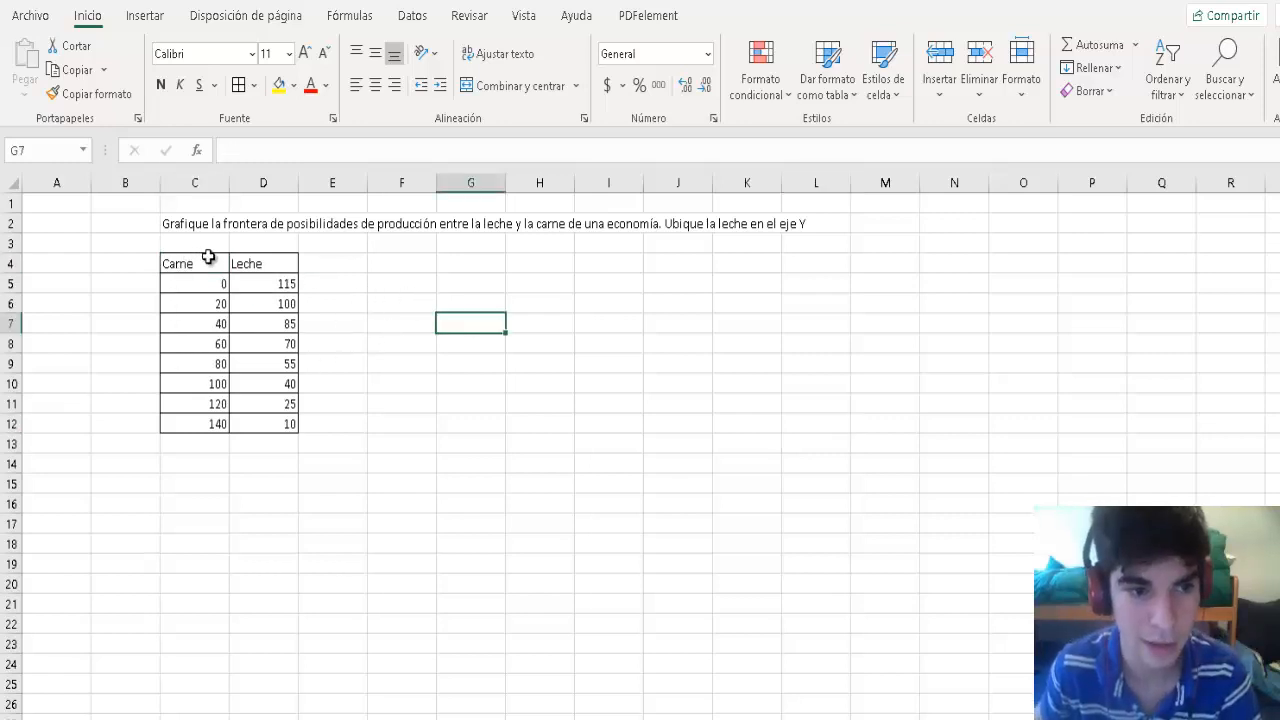
- Insert the recommended scatter chart with connecting lines from C4:D12 and place it over columns J to O, beginning around row 5
drag(206, 262, 265, 428)
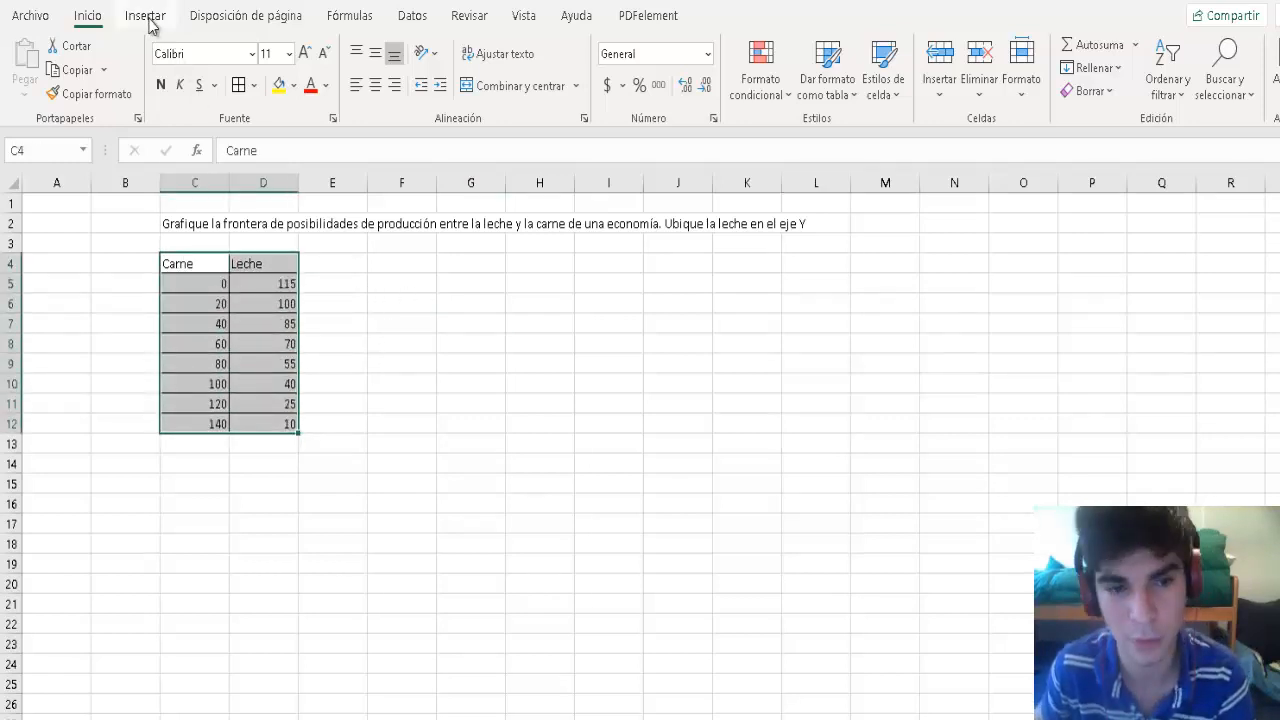
click(148, 17)
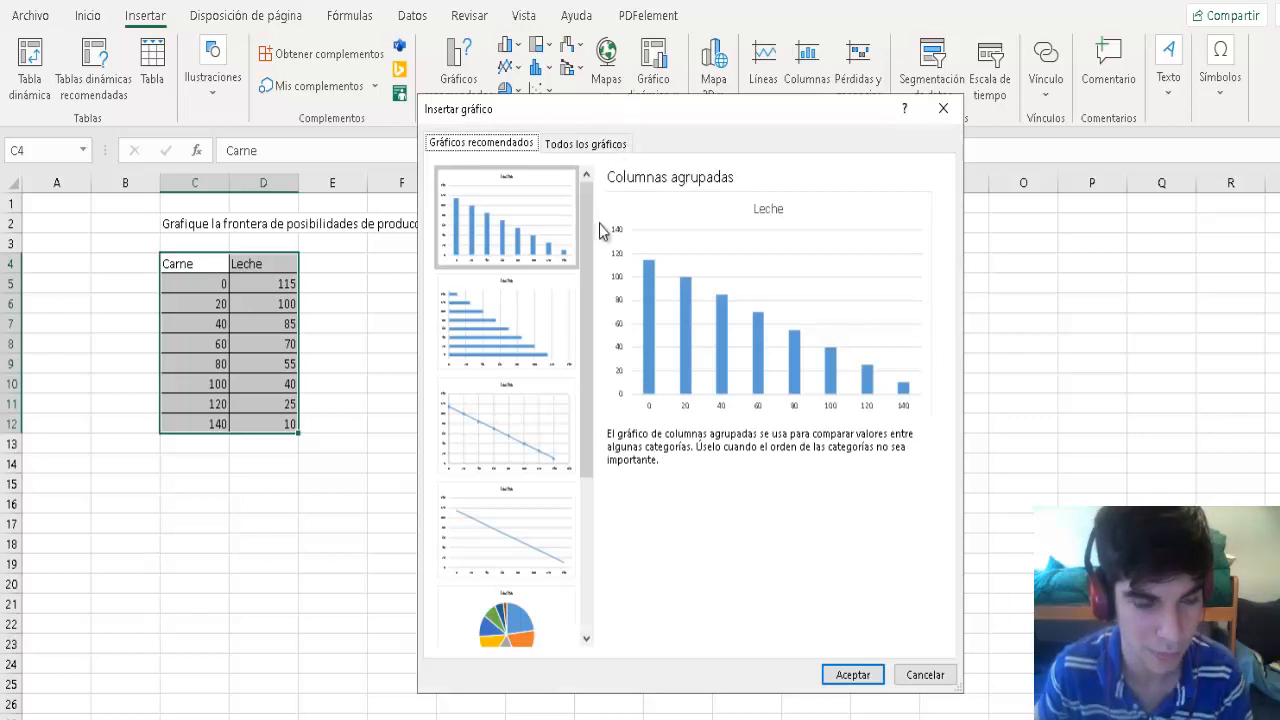
click(558, 410)
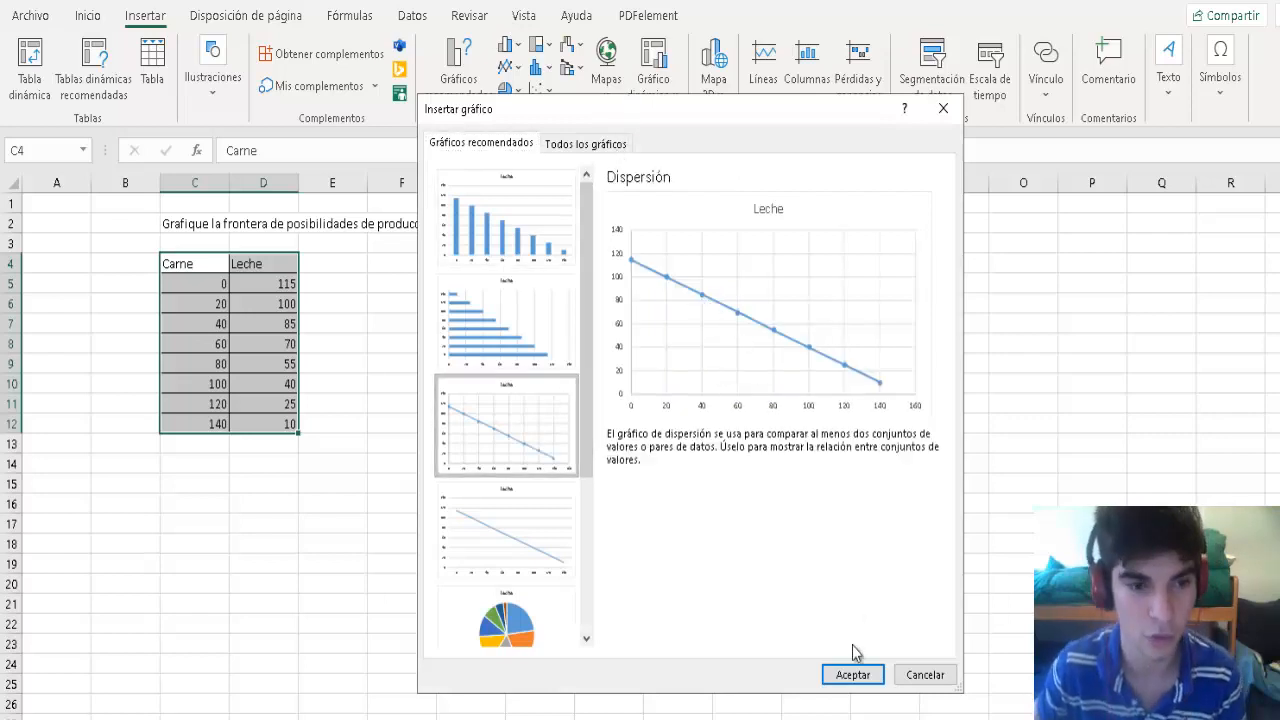
click(853, 676)
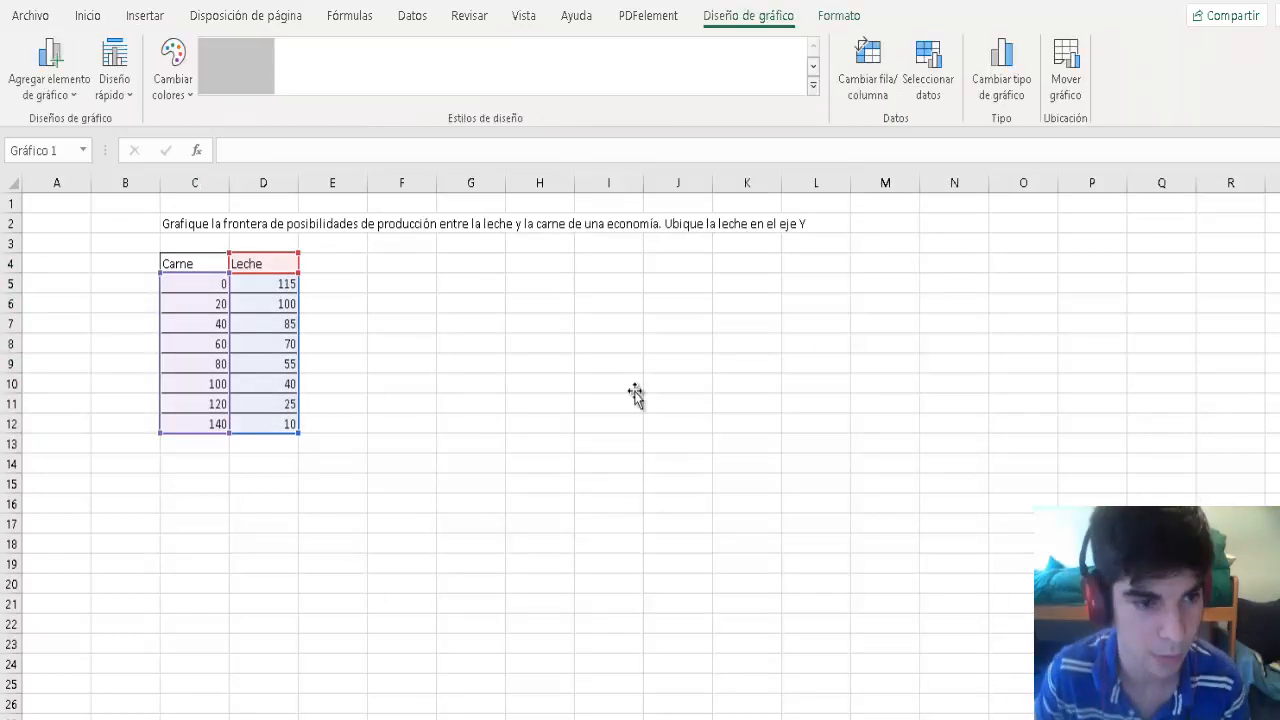
drag(820, 358, 939, 293)
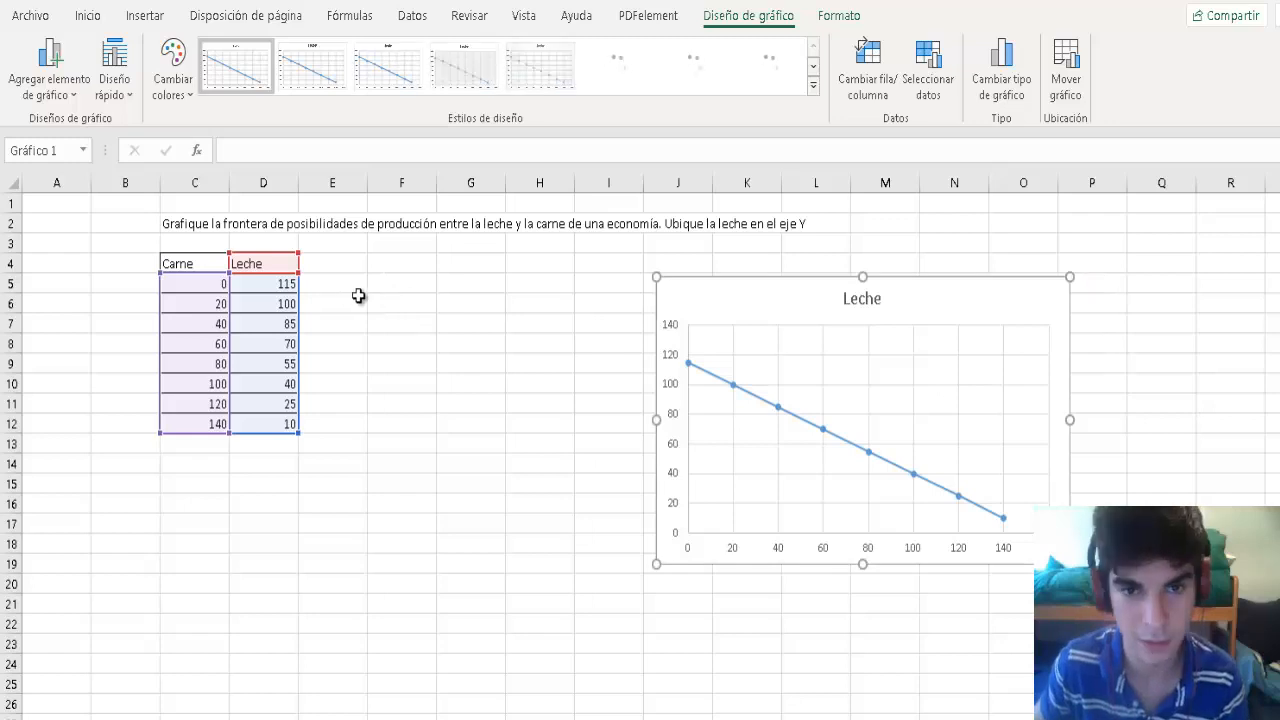
- Begin a formula in E5 with the difference between the first two Carne values as numerator, =(C6-C5)/
click(358, 296)
click(340, 262)
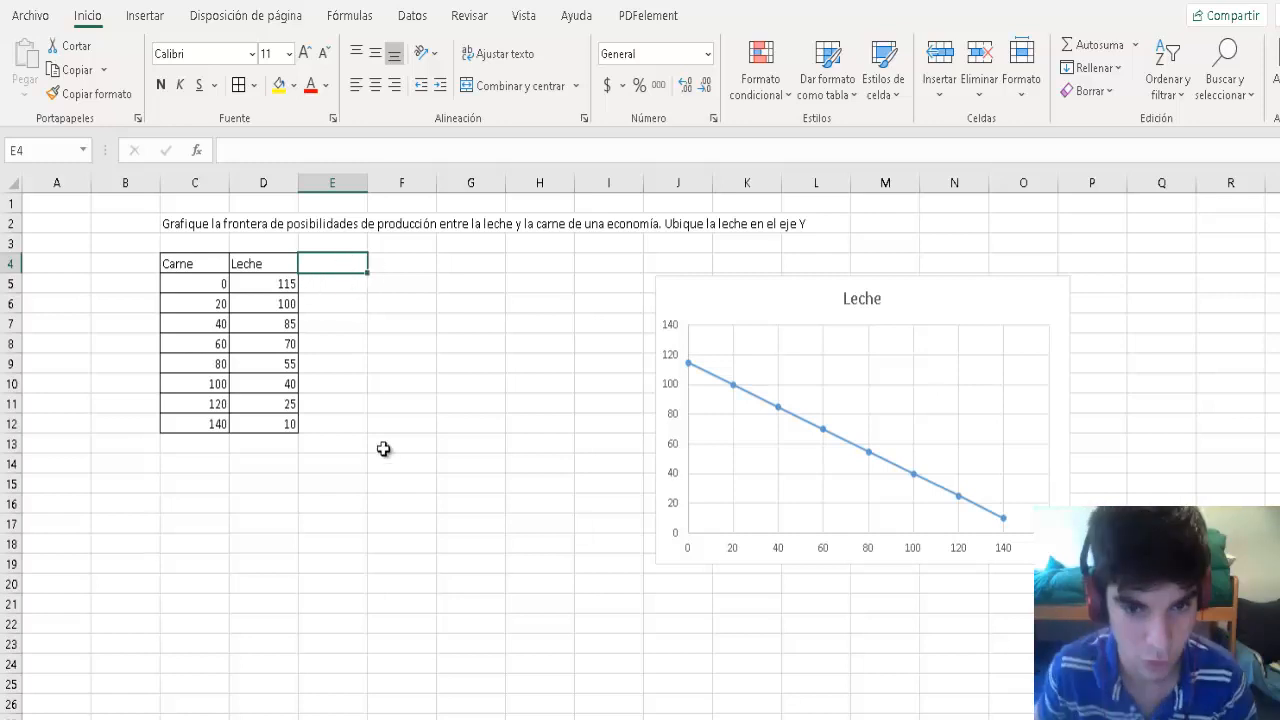
click(349, 282)
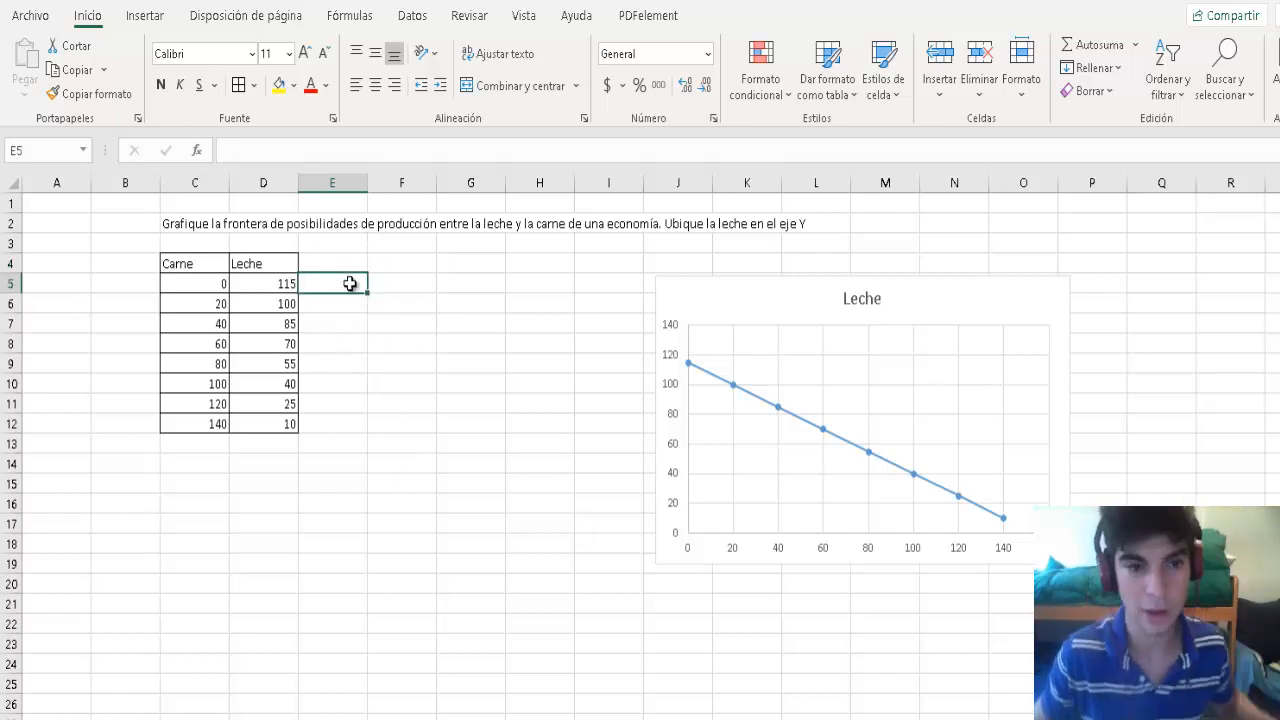
text(=)
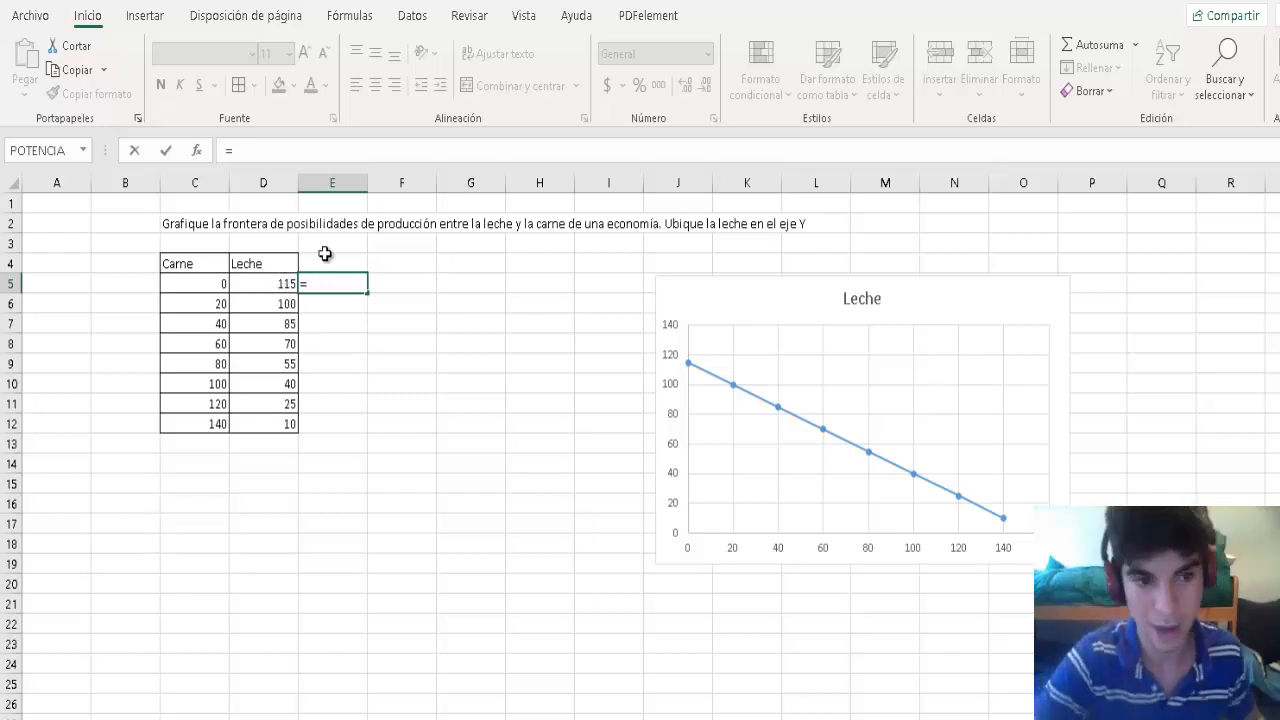
click(201, 305)
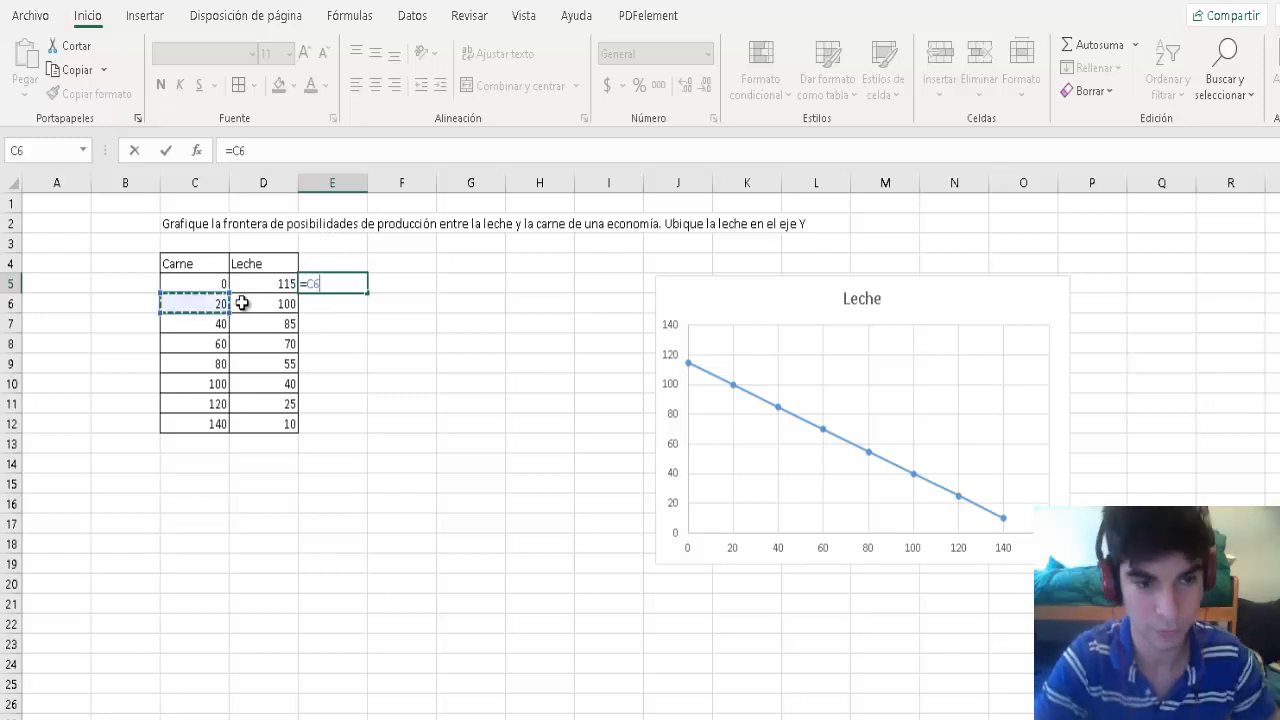
key(BackSpace)
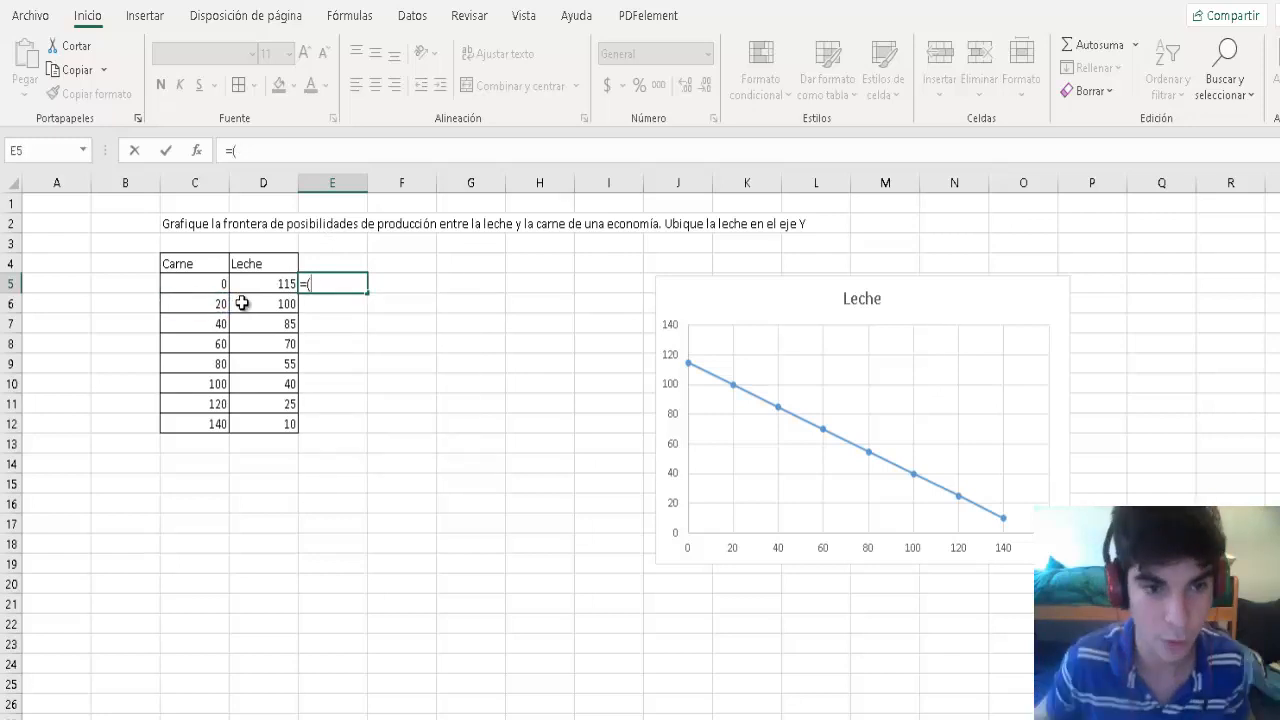
text(()
click(208, 305)
text(-)
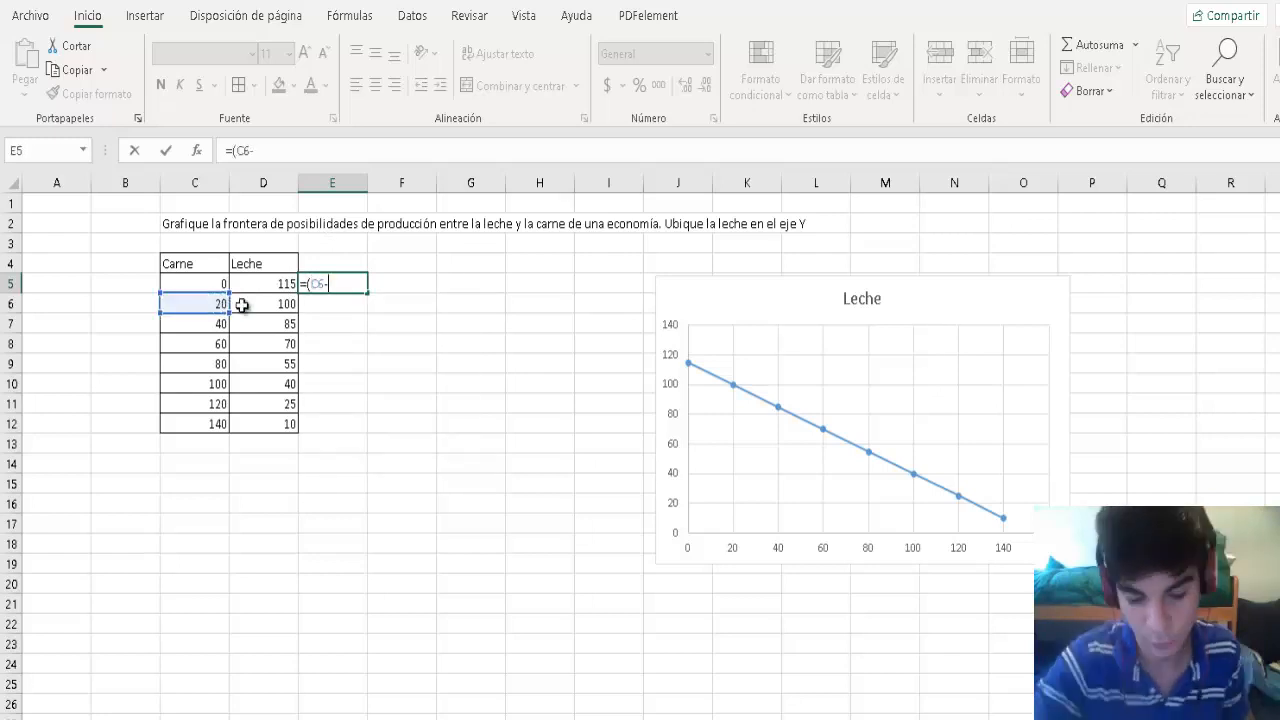
click(204, 285)
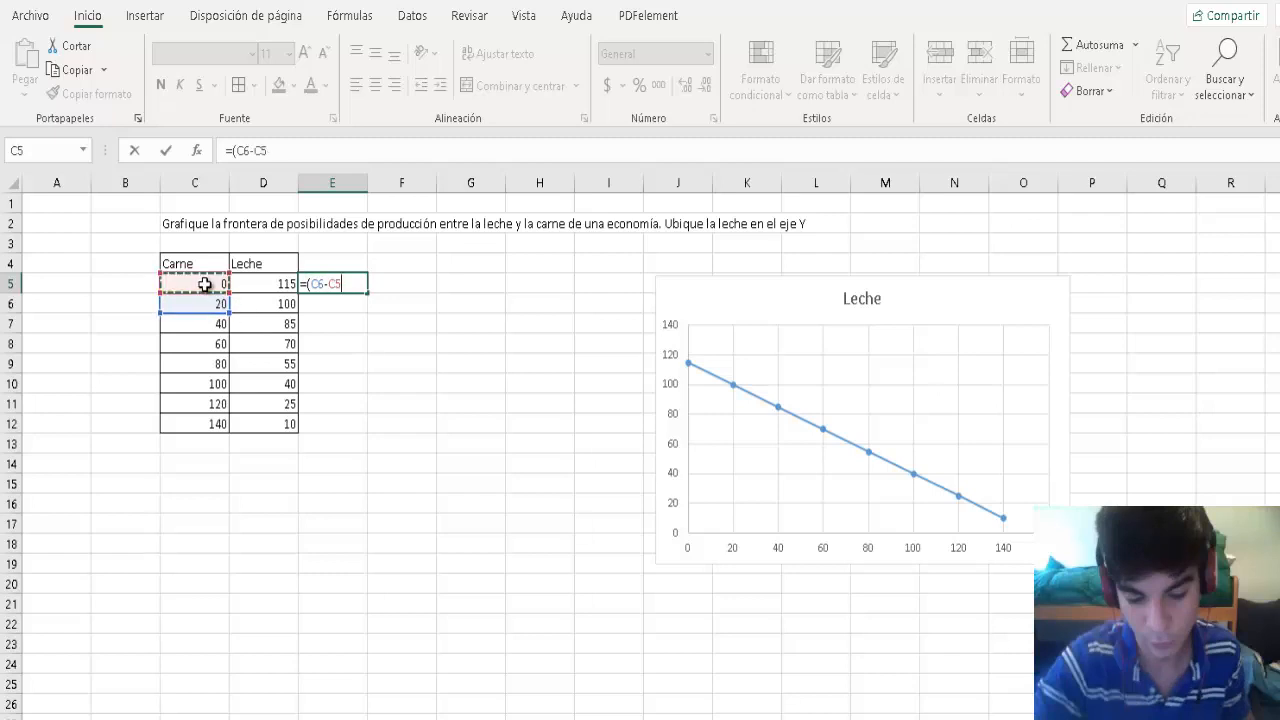
text()/)
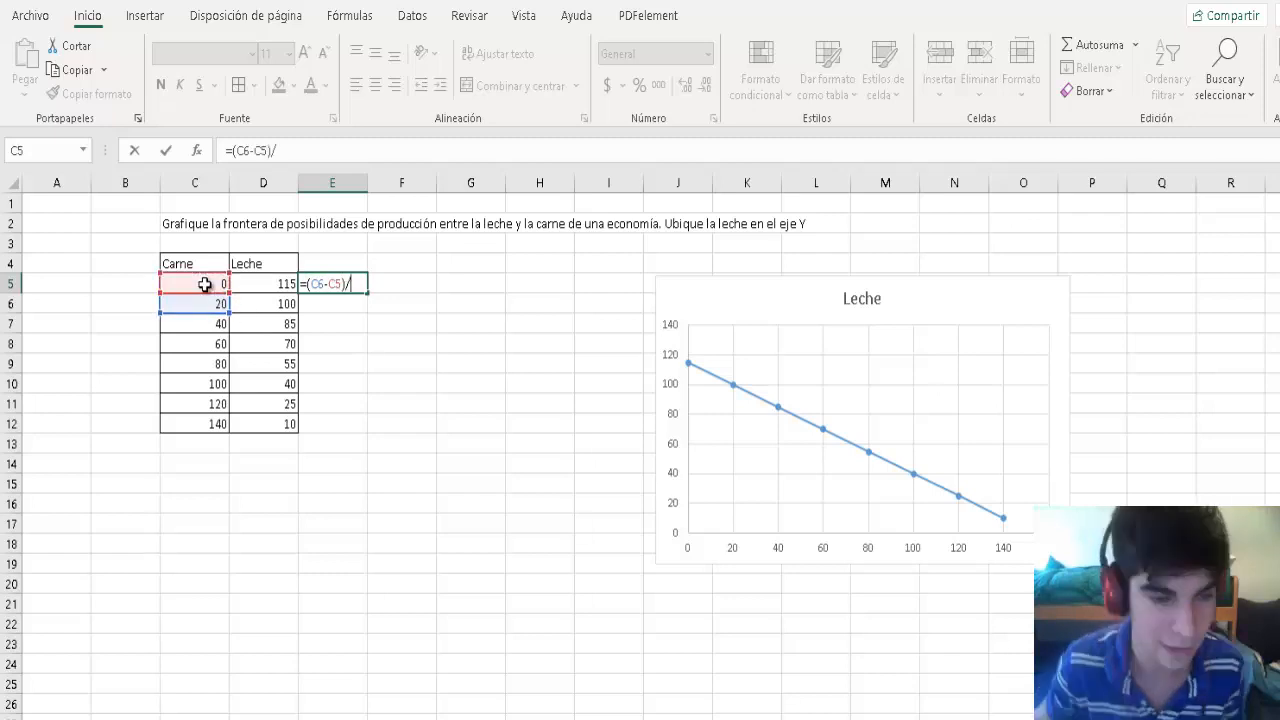
- Complete the E5 formula with the Leche difference as divisor, giving =(C6-C5)/(D5-D6)
click(271, 284)
key(BackSpace)
key(BackSpace)
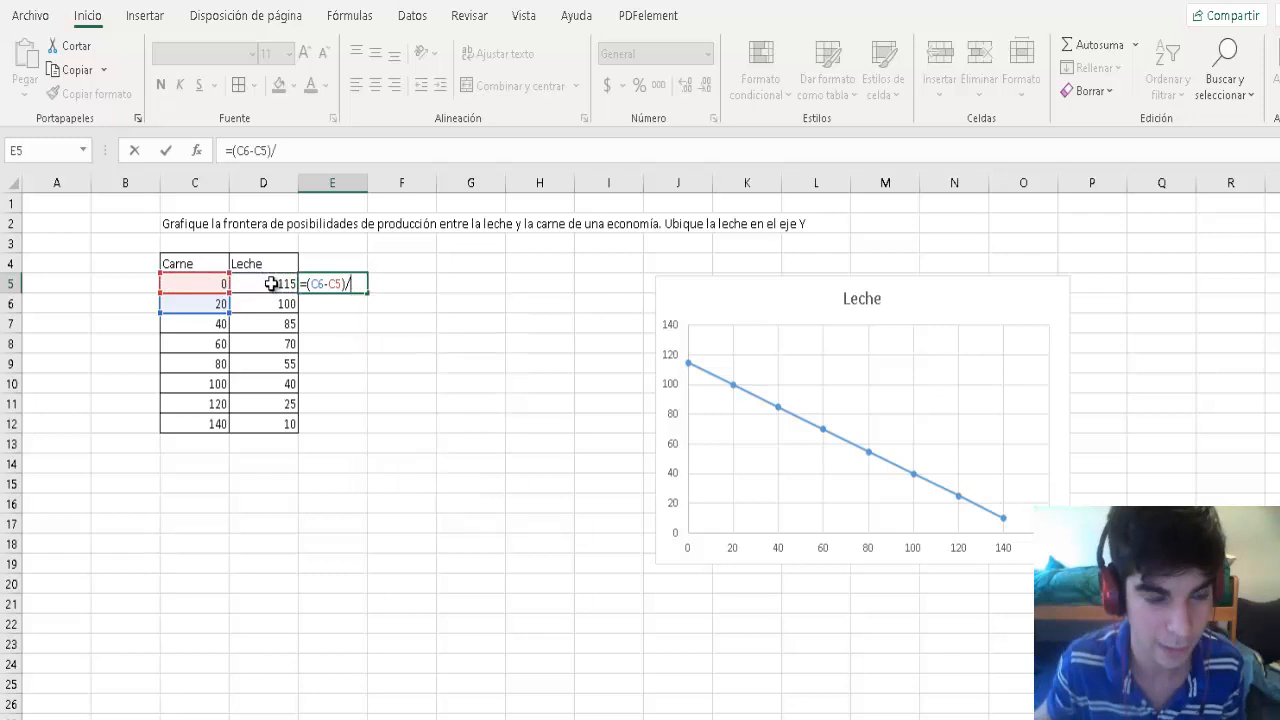
text(()
click(271, 284)
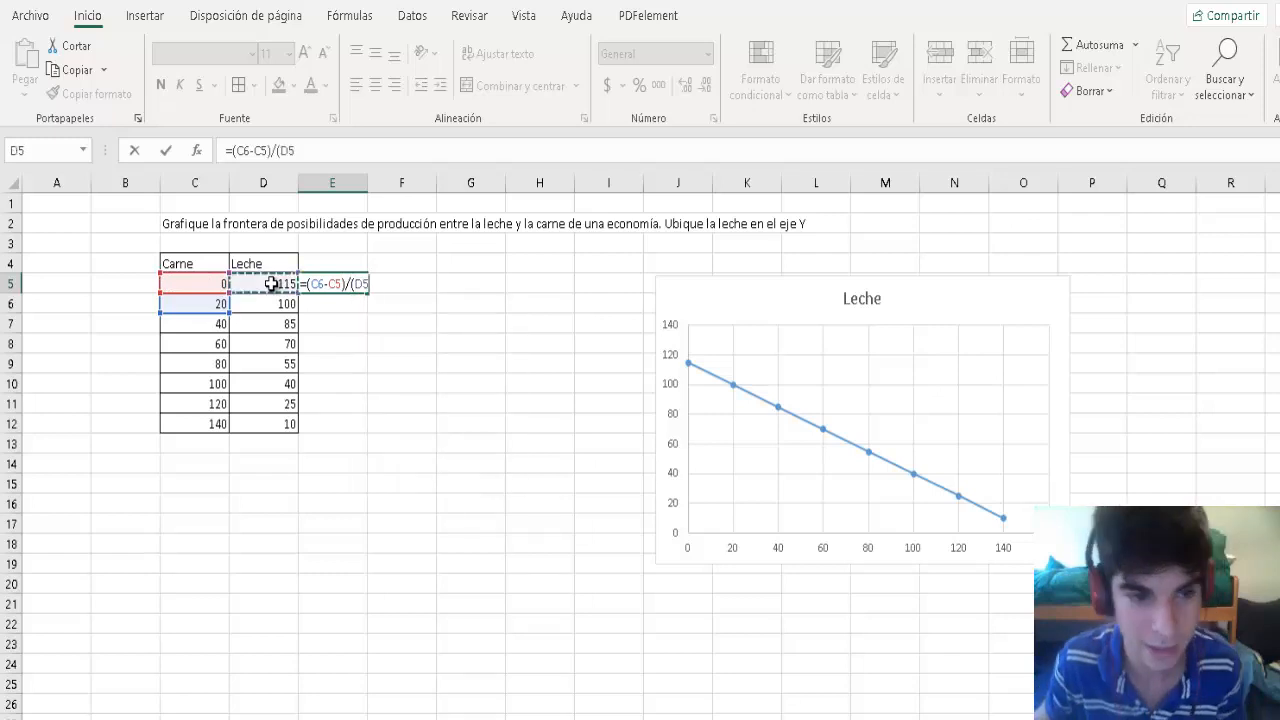
text(-)
click(271, 322)
click(277, 302)
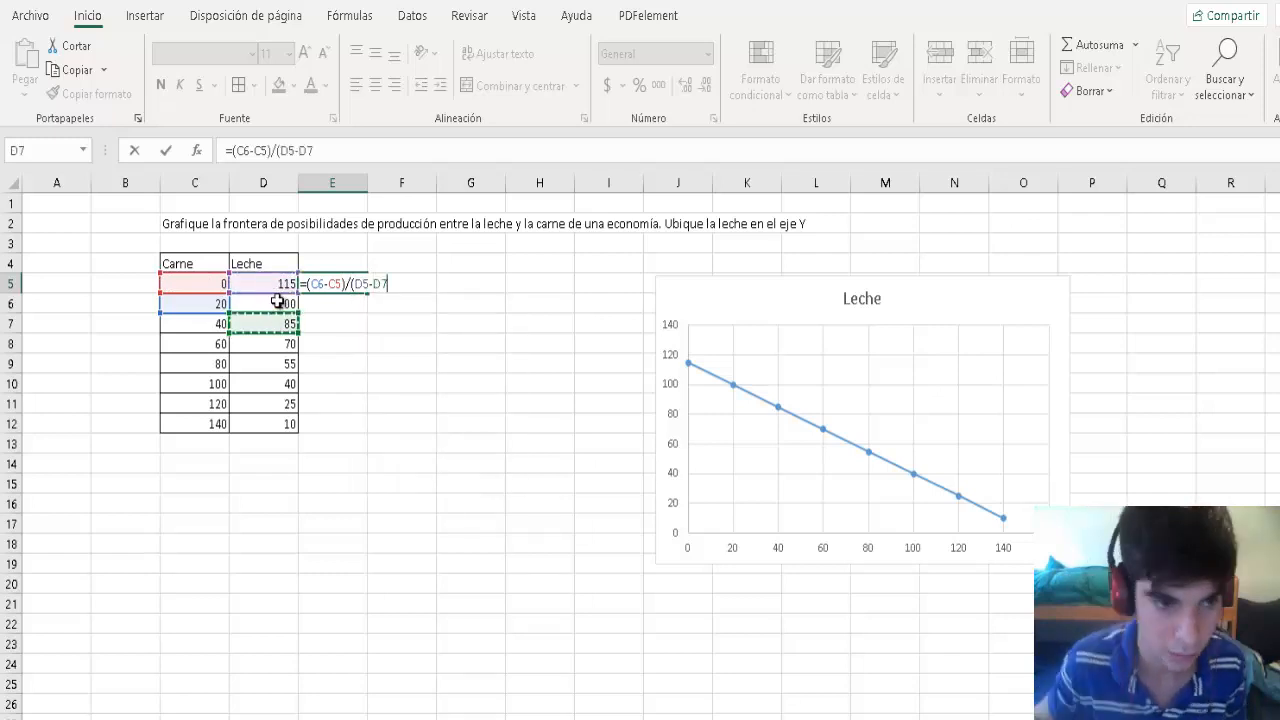
text())
key(Return)
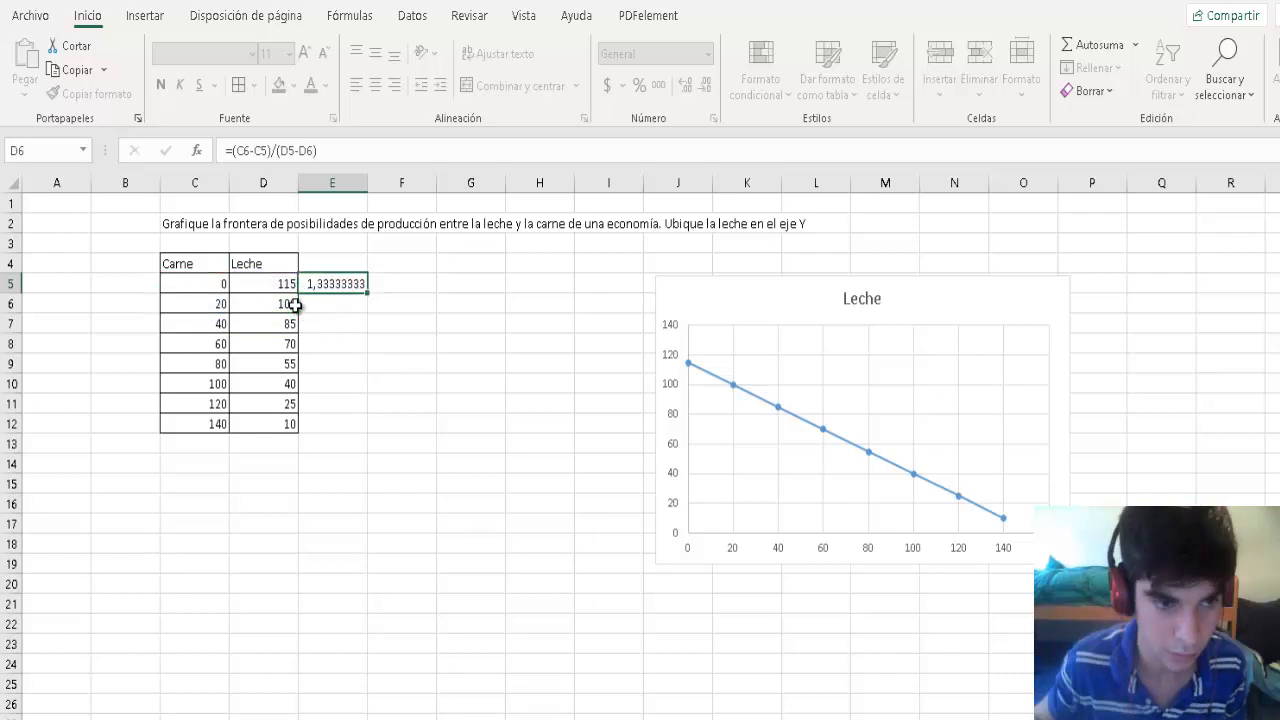
- Fill the E5 formula down through E11, leaving the table's last row without a formula
click(336, 283)
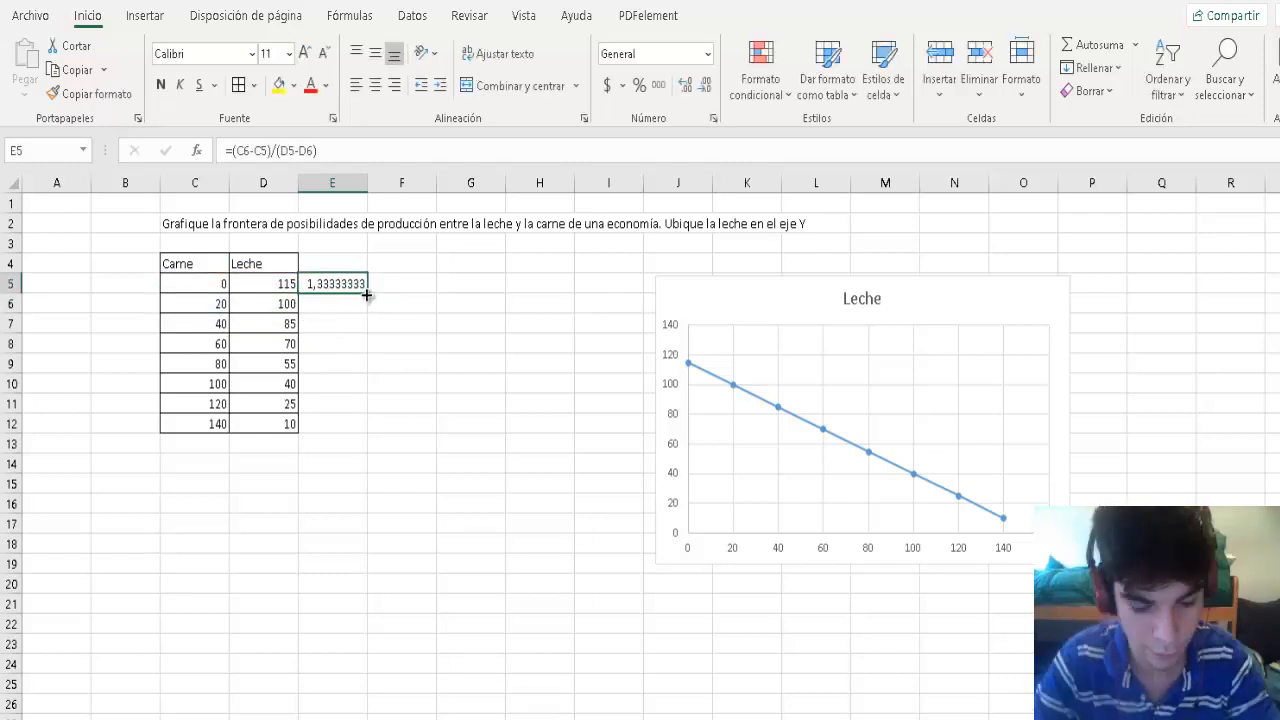
drag(364, 303, 362, 406)
click(454, 366)
click(357, 401)
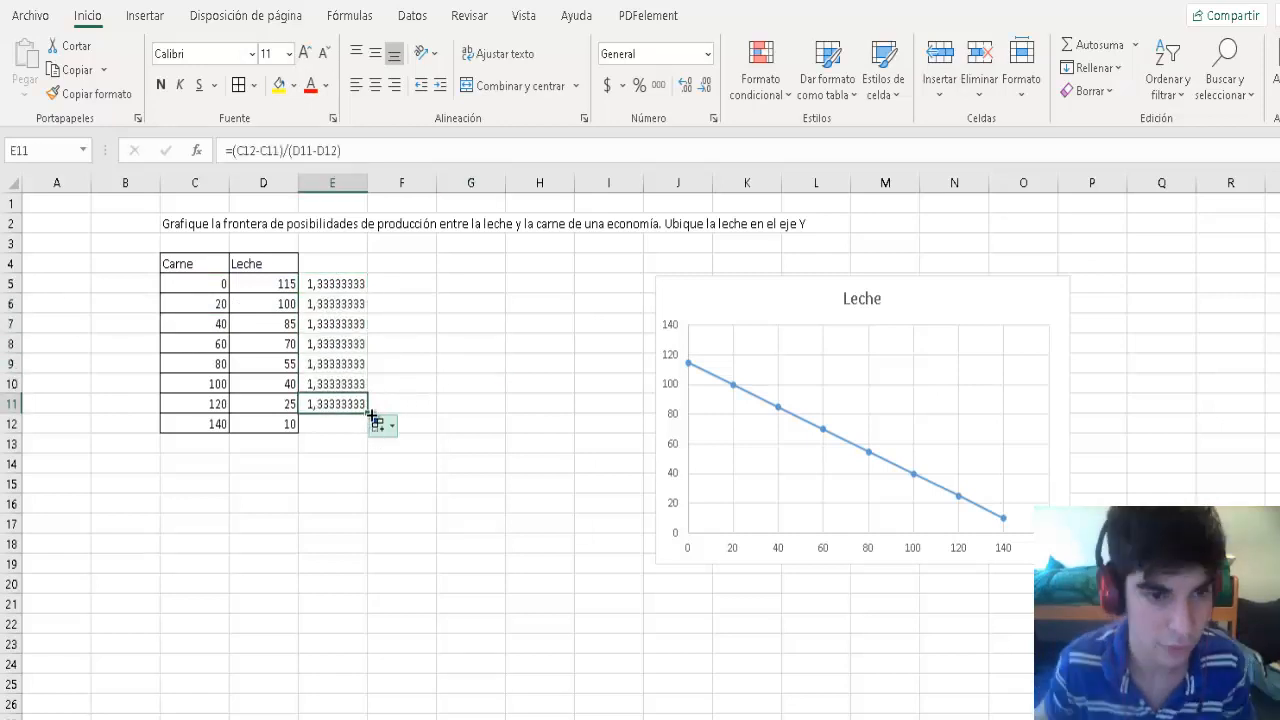
click(215, 448)
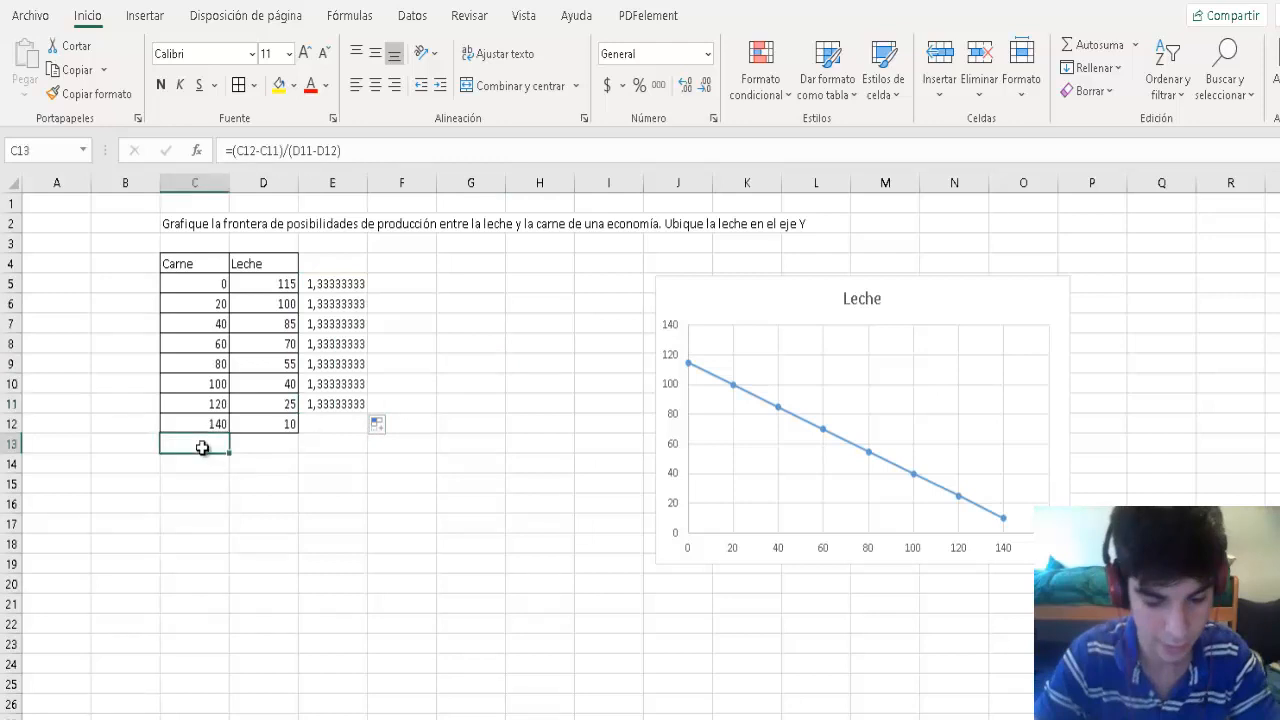
click(347, 424)
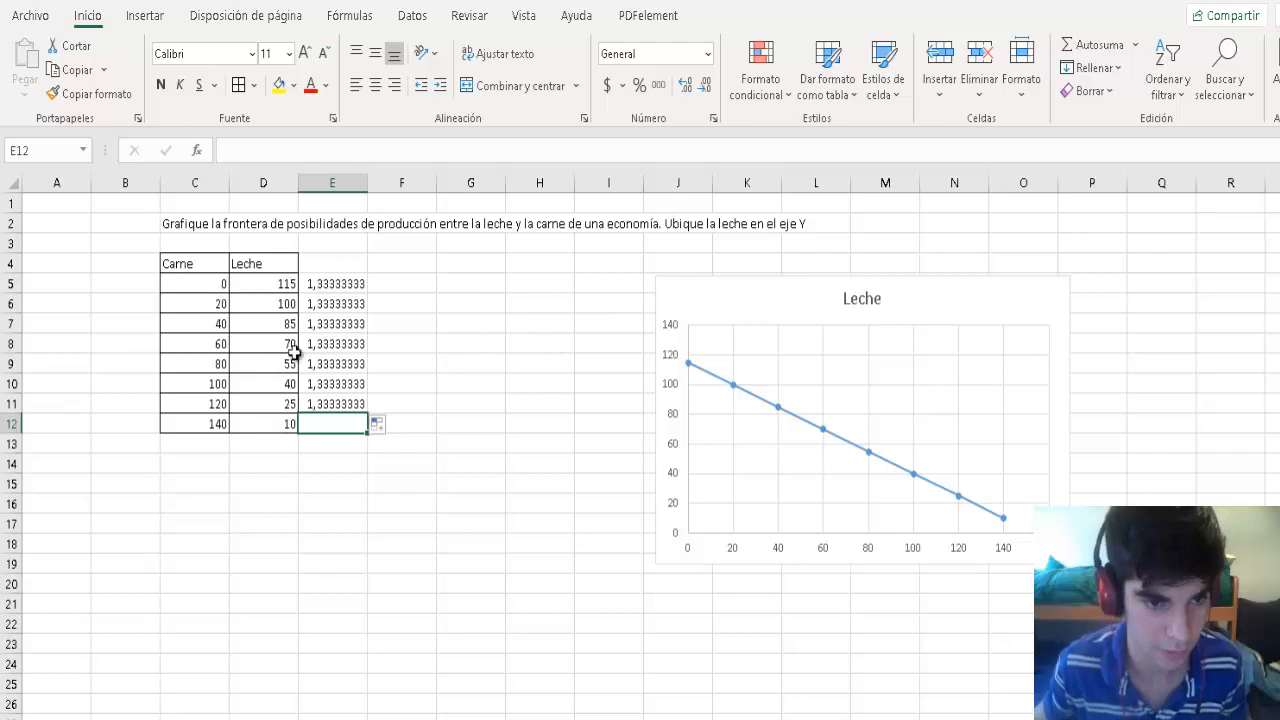
- Enter the heading "C.p" in E4 above the calculated ratios
click(358, 265)
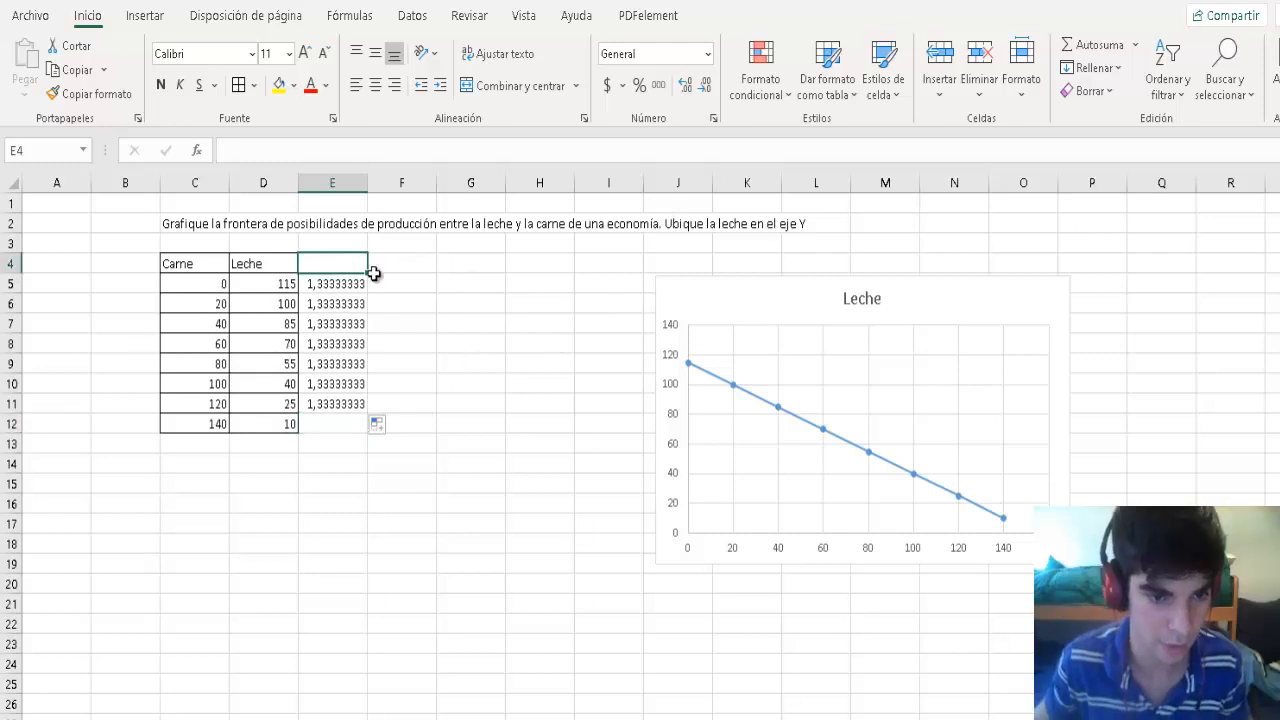
text(C.p)
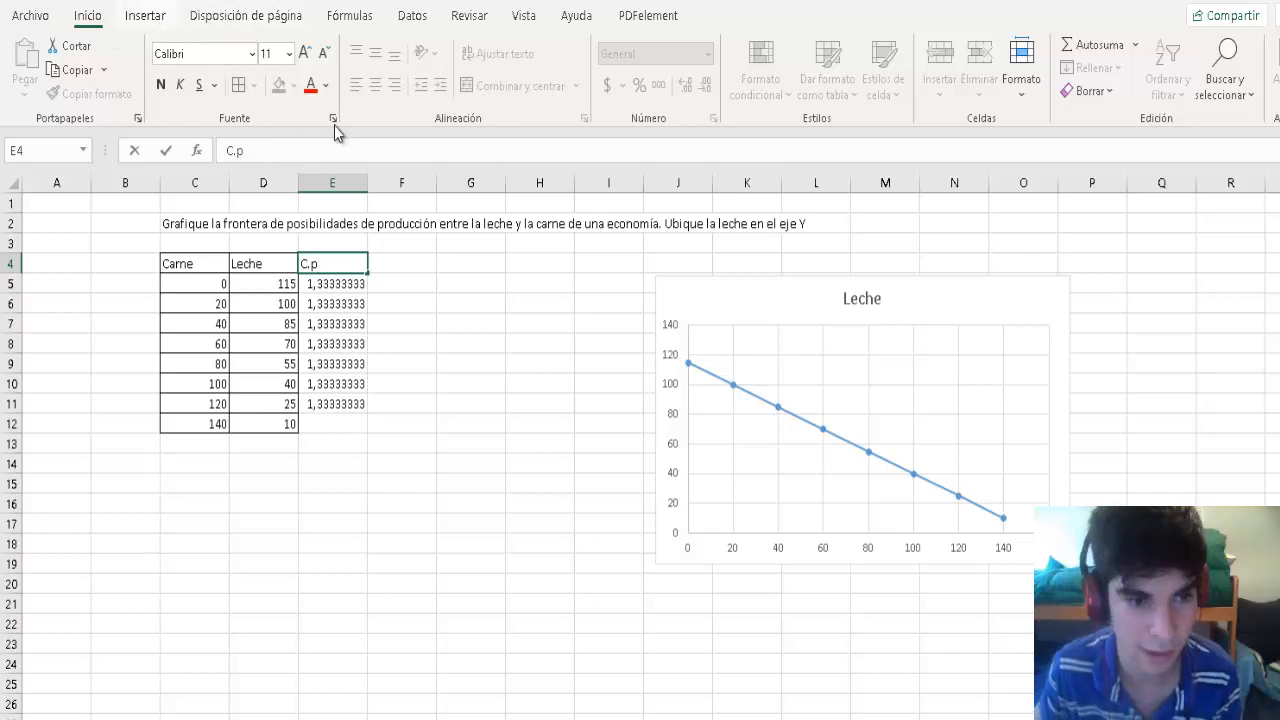
scroll(340, 130, down, 1)
click(546, 346)
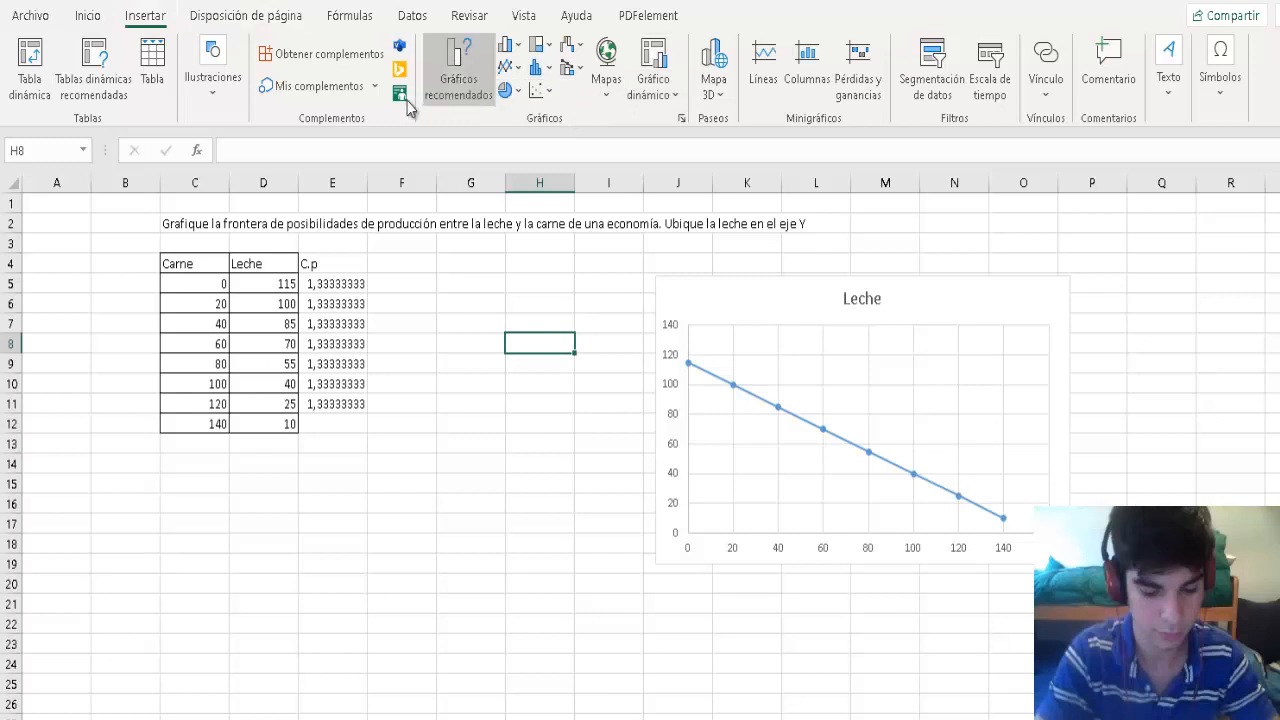
- Insert the bold right-pointing arrow icon and place it on the chart beneath the line, near 20 to 50 on the Carne axis
click(208, 99)
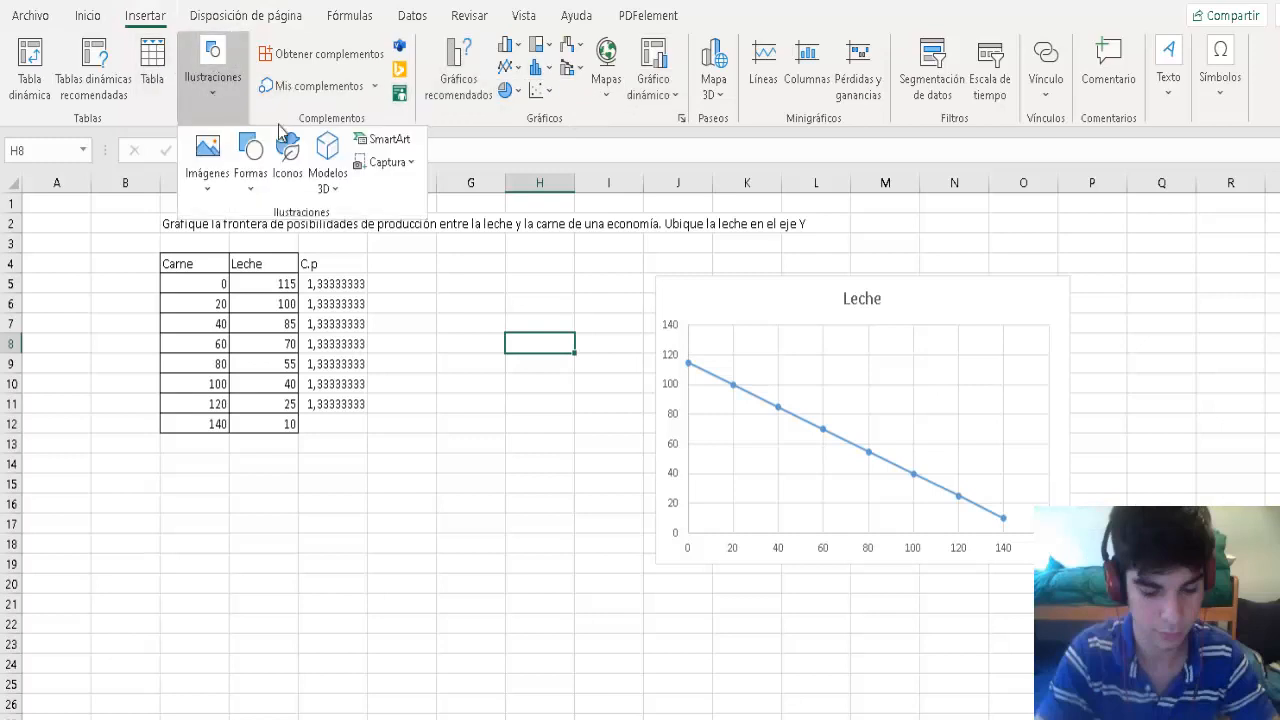
click(282, 185)
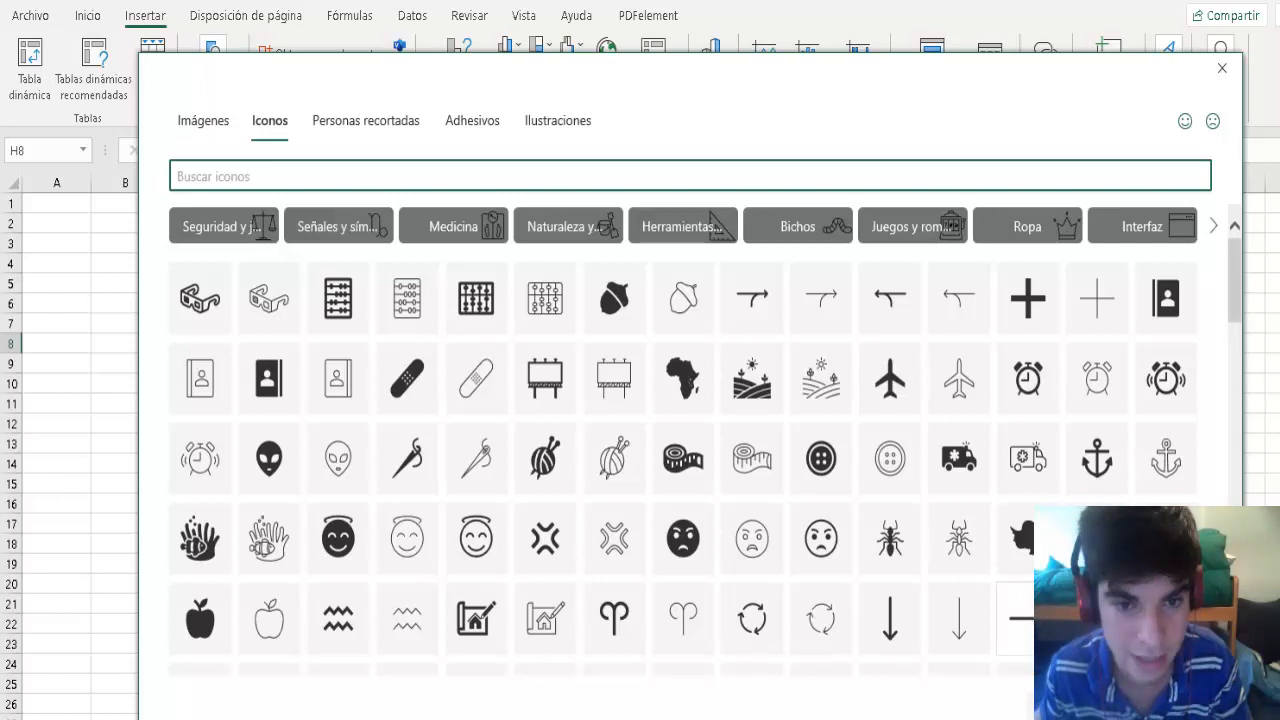
click(1042, 620)
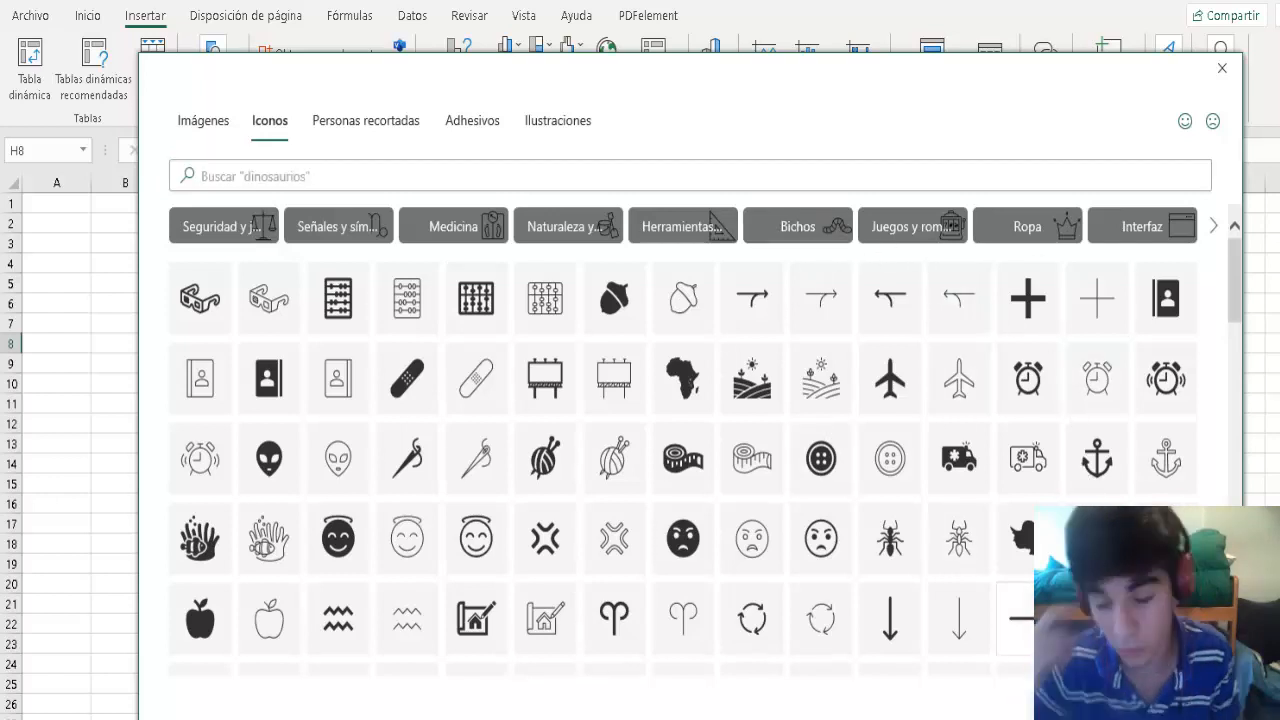
click(1044, 621)
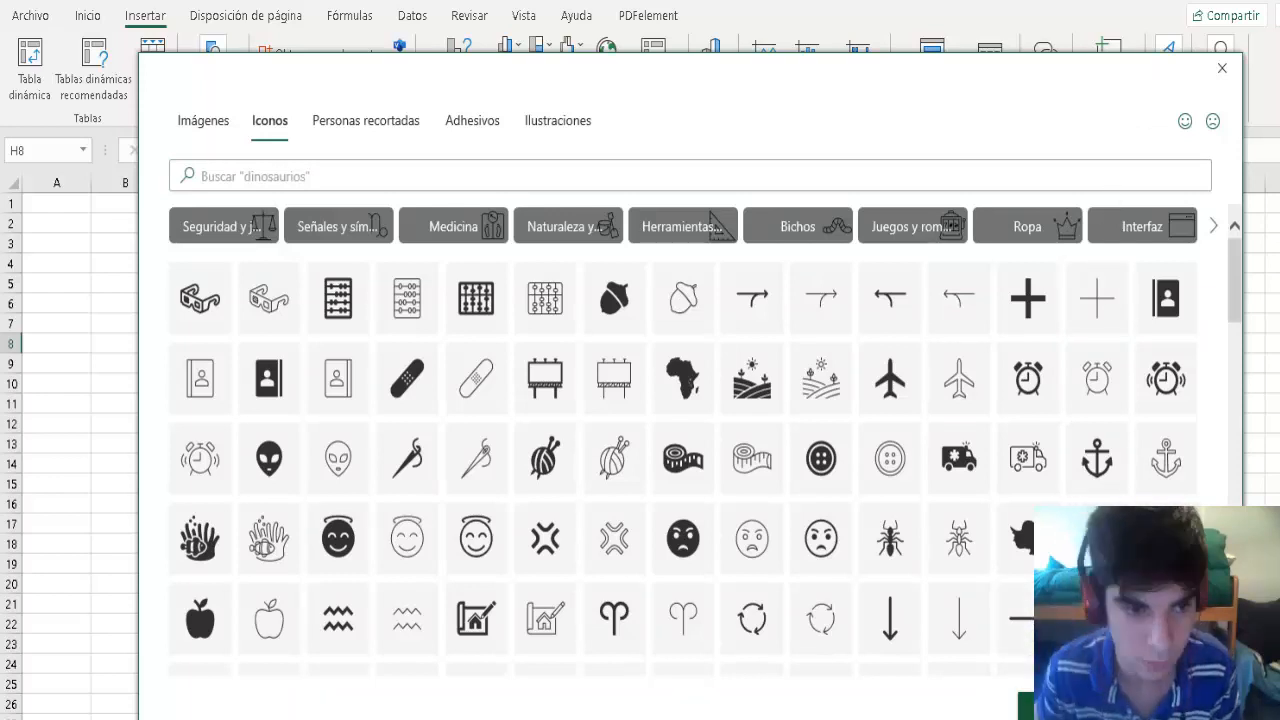
click(1062, 706)
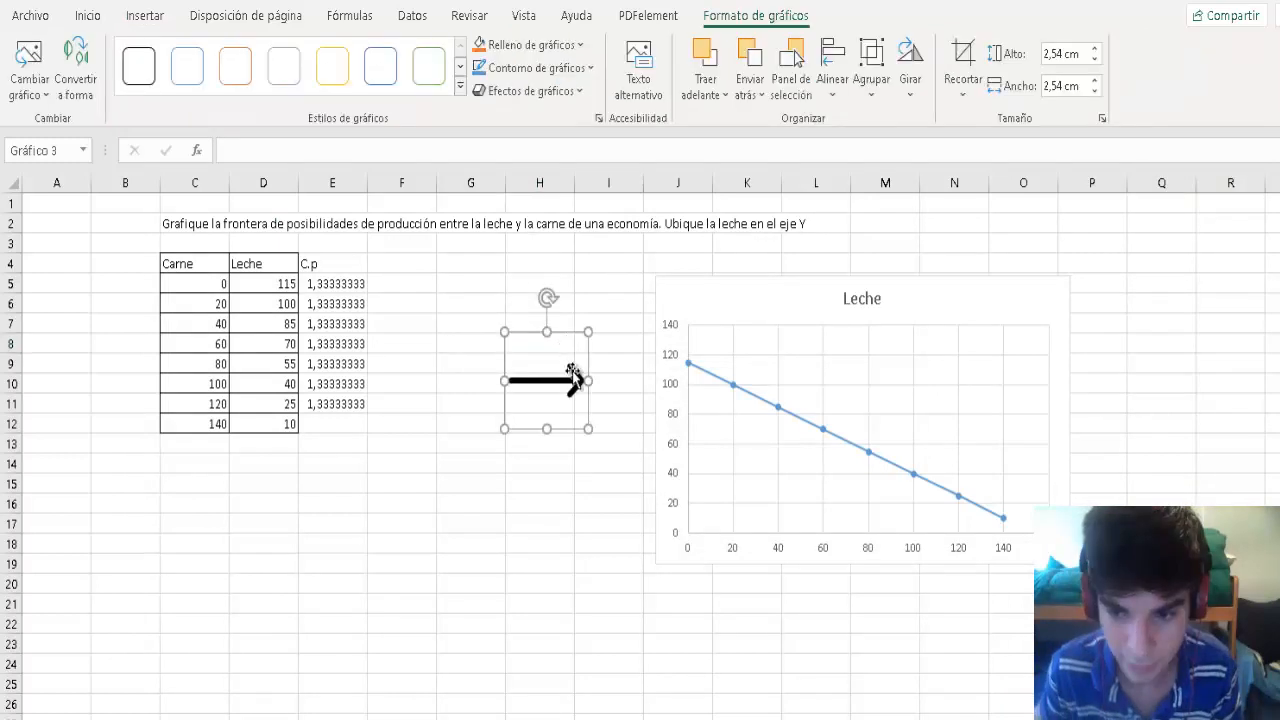
drag(573, 375, 791, 477)
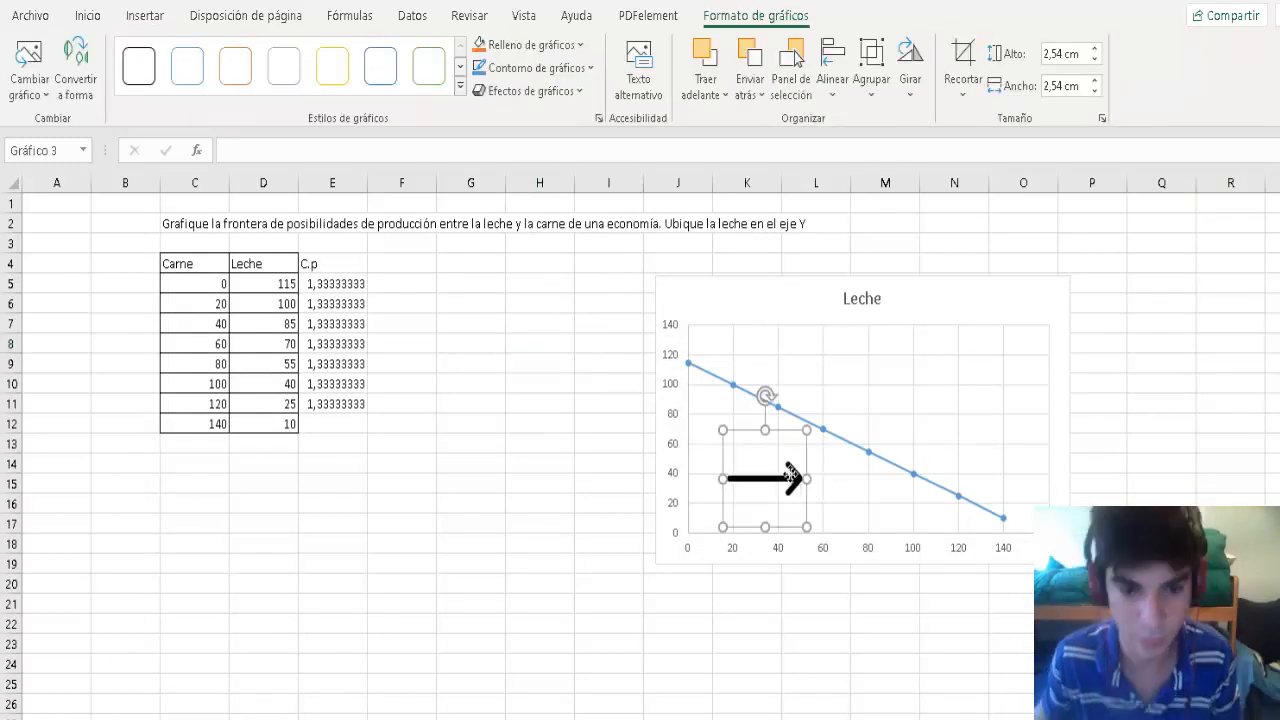
- Copy the arrow icon and paste a duplicate beside the chart at cell Q12
right_click(791, 477)
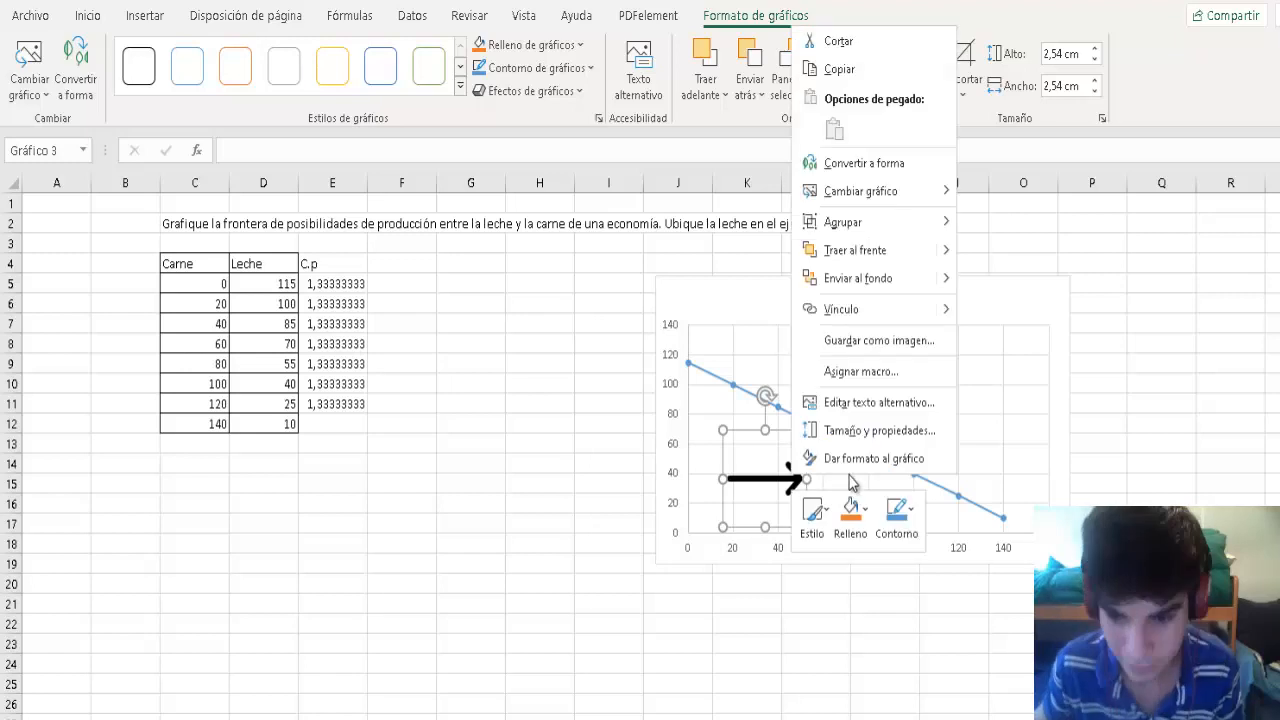
click(846, 70)
click(1168, 423)
right_click(1168, 423)
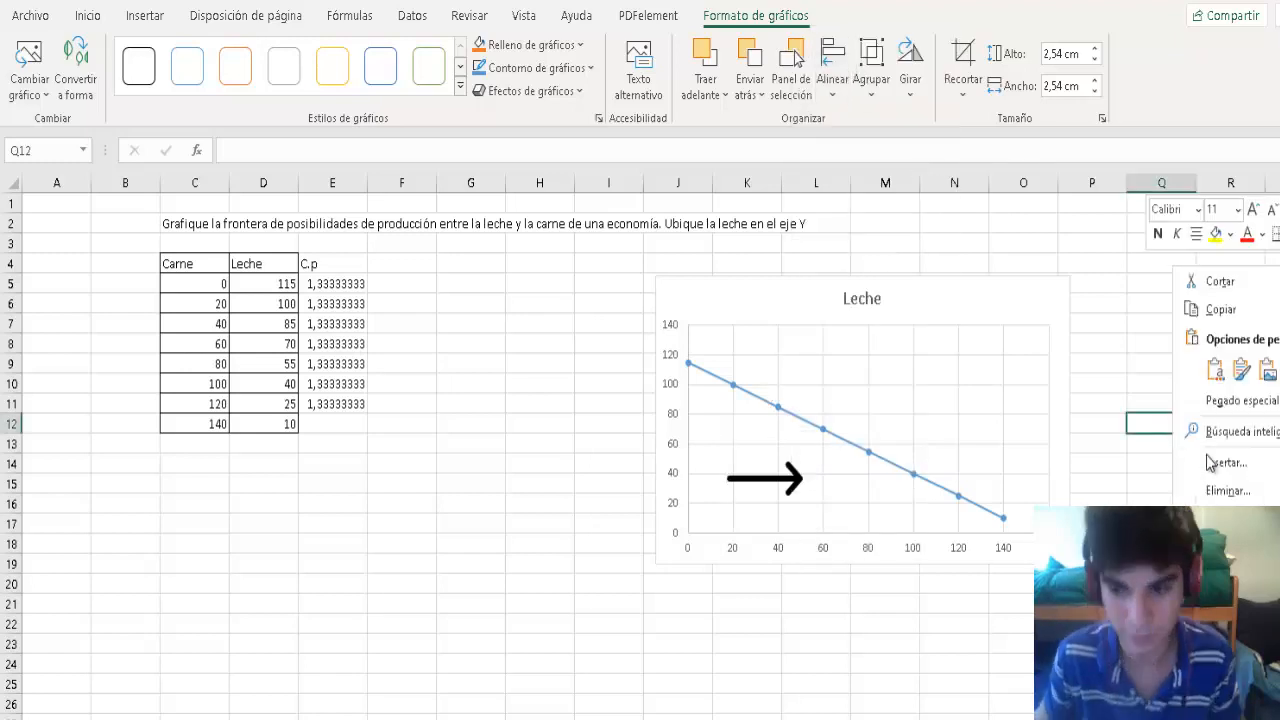
click(1215, 370)
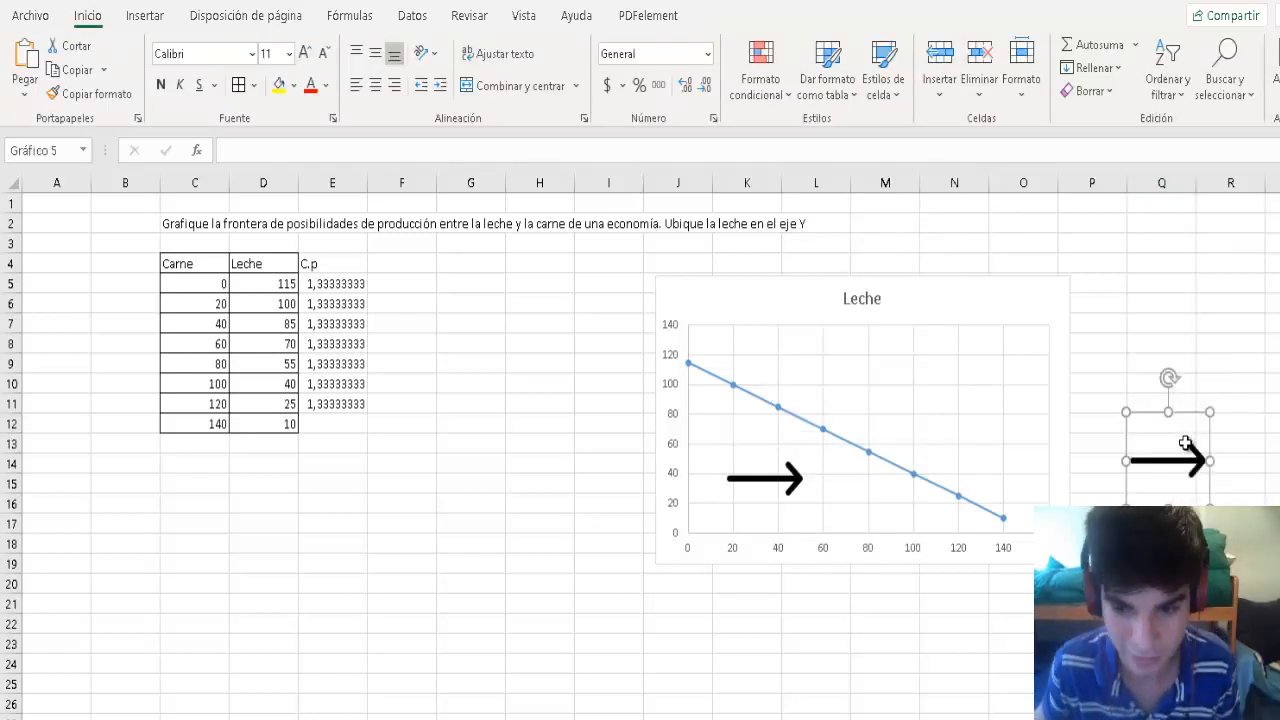
- Move the duplicate arrow onto the chart, lengthen it and tilt it up and outward from the line near 50 on the Carne axis
drag(1185, 462, 900, 372)
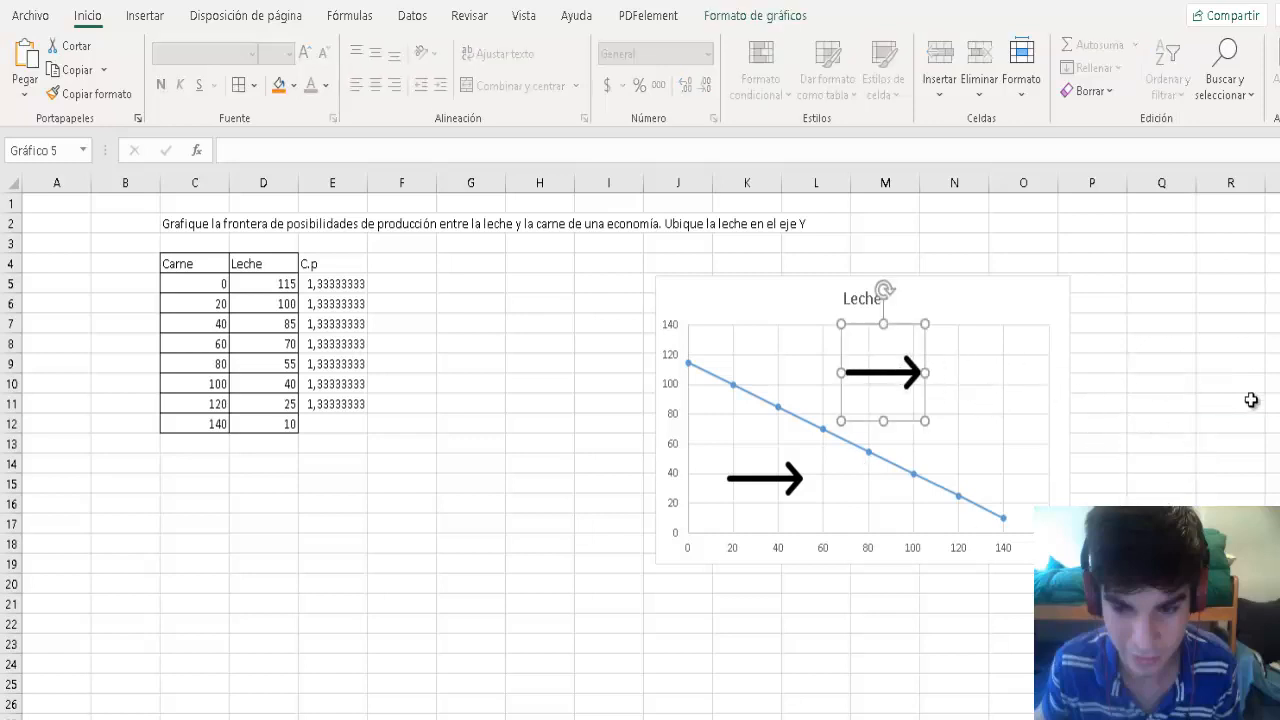
click(1251, 400)
click(928, 370)
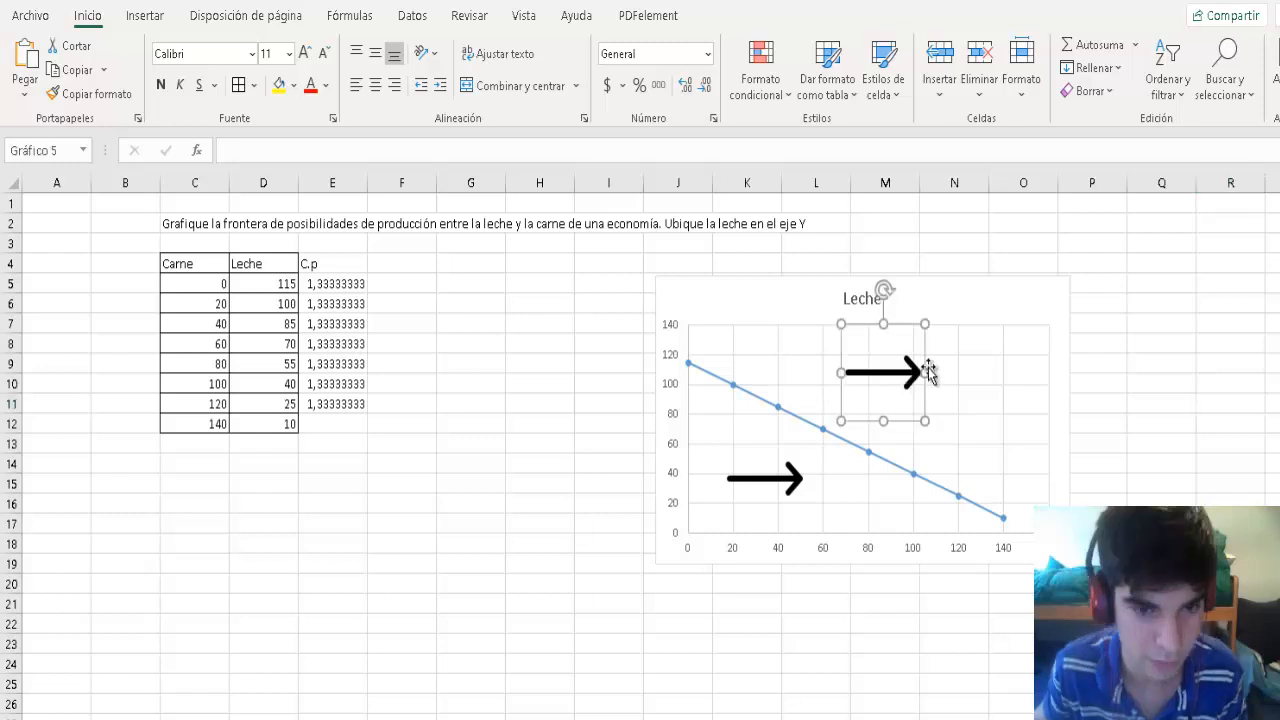
drag(928, 370, 1037, 363)
drag(904, 315, 871, 464)
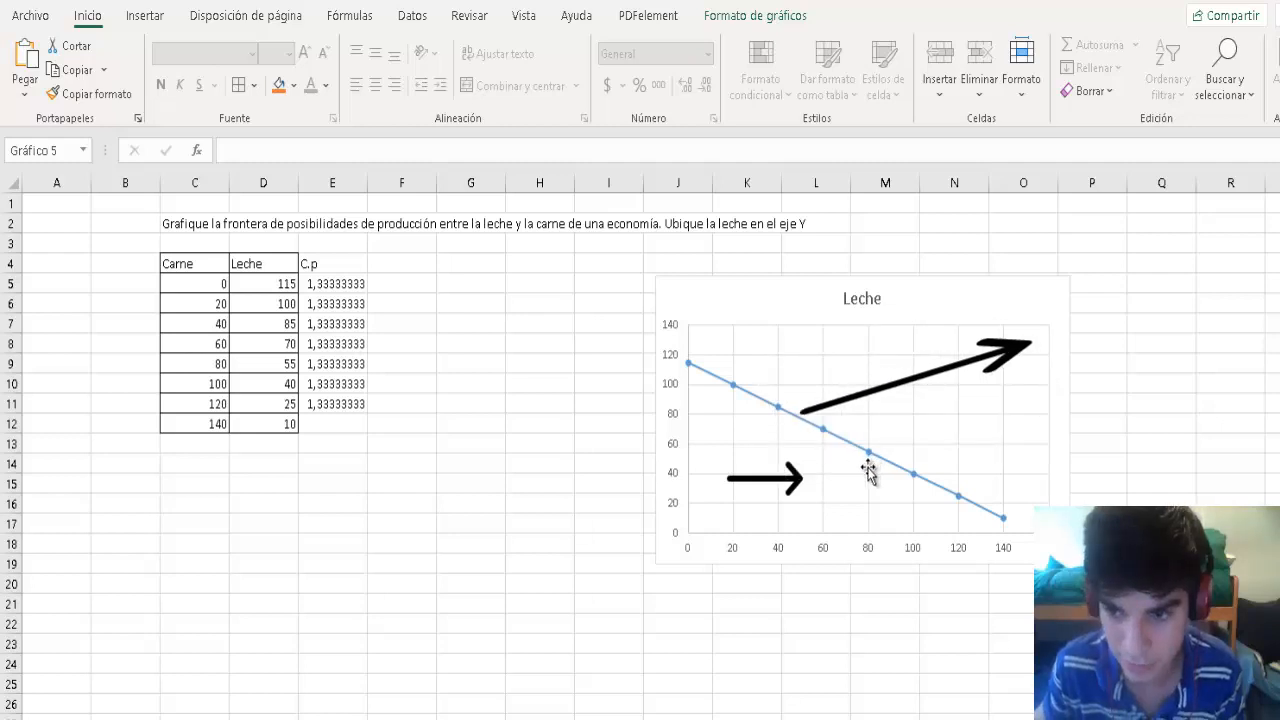
- Rotate the arrow beneath the line to point down toward the origin and start its tail on the line near 50 on the Carne axis
click(798, 480)
drag(766, 396, 823, 525)
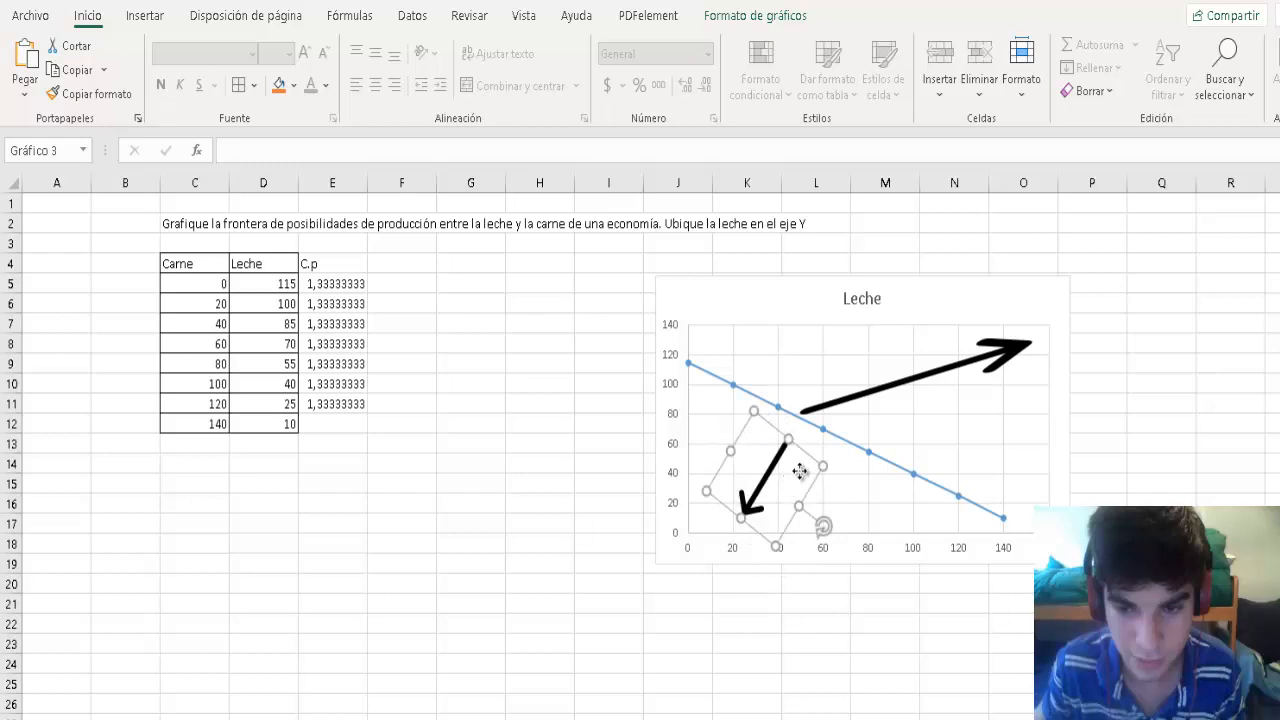
drag(800, 472, 813, 447)
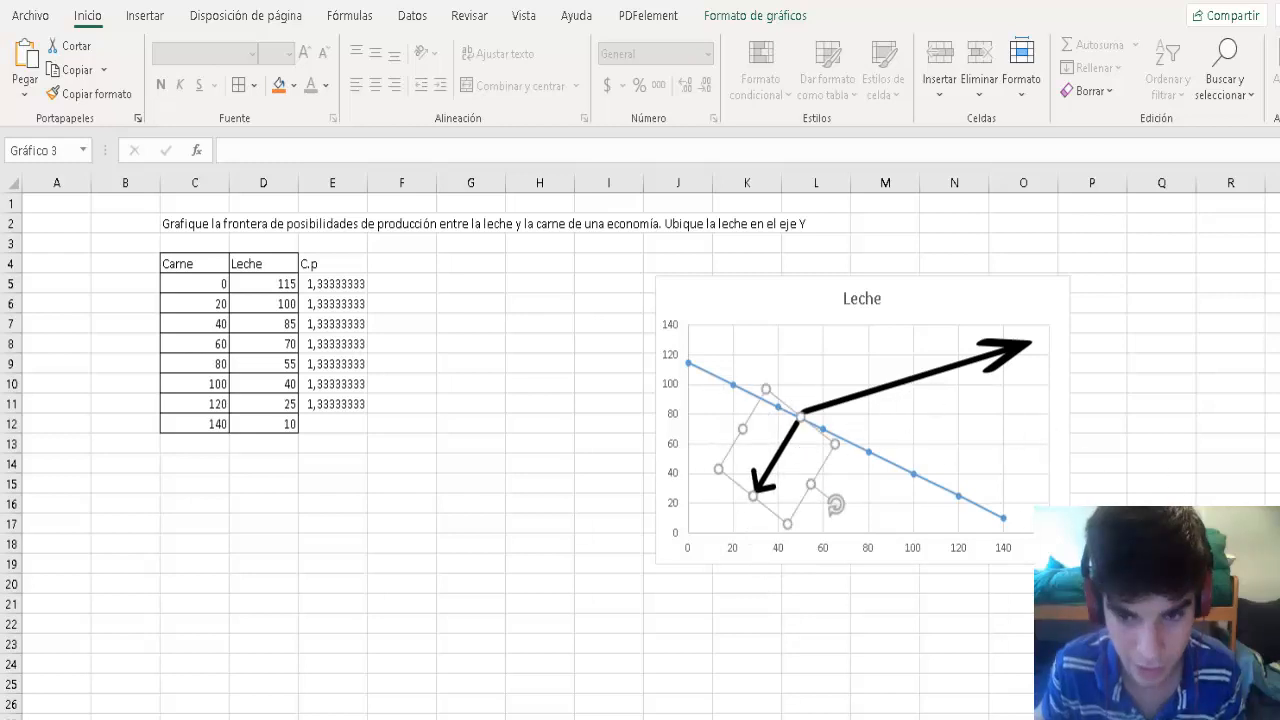
click(1273, 424)
- Rename the chart's Leche series as "FPP ENTRE LA LECHE Y LA CARNE"
click(1003, 454)
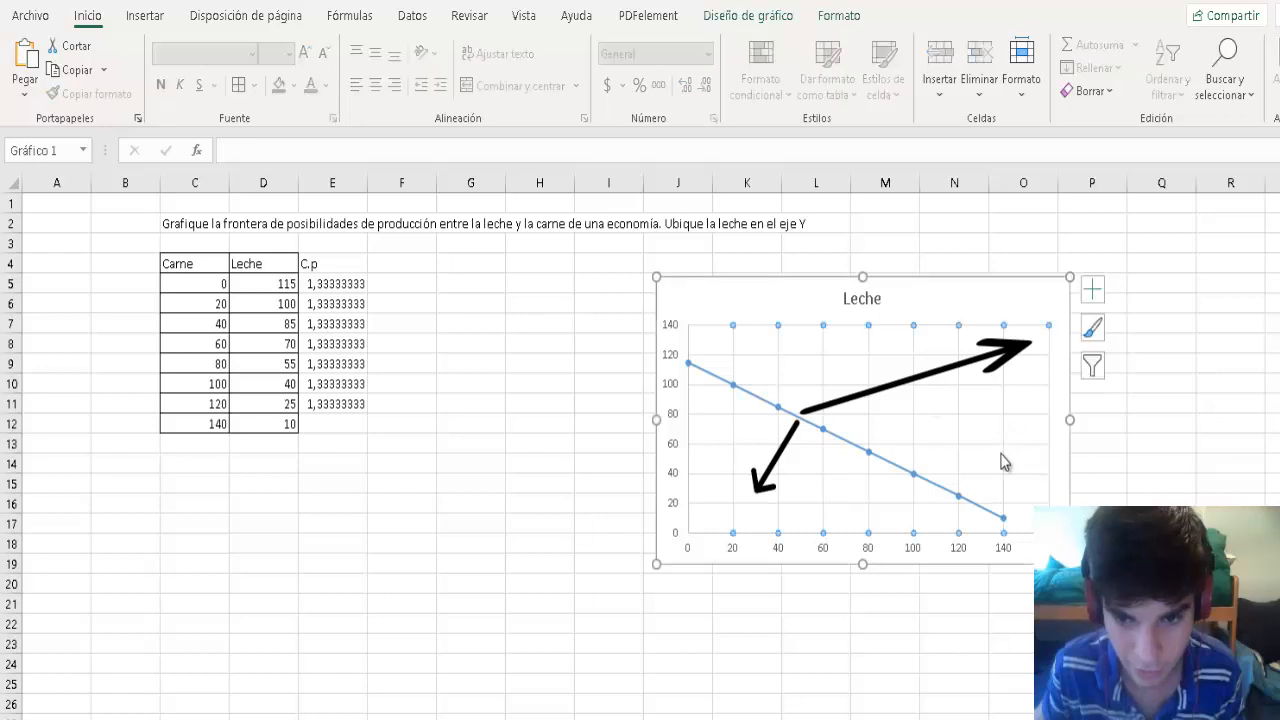
right_click(1004, 452)
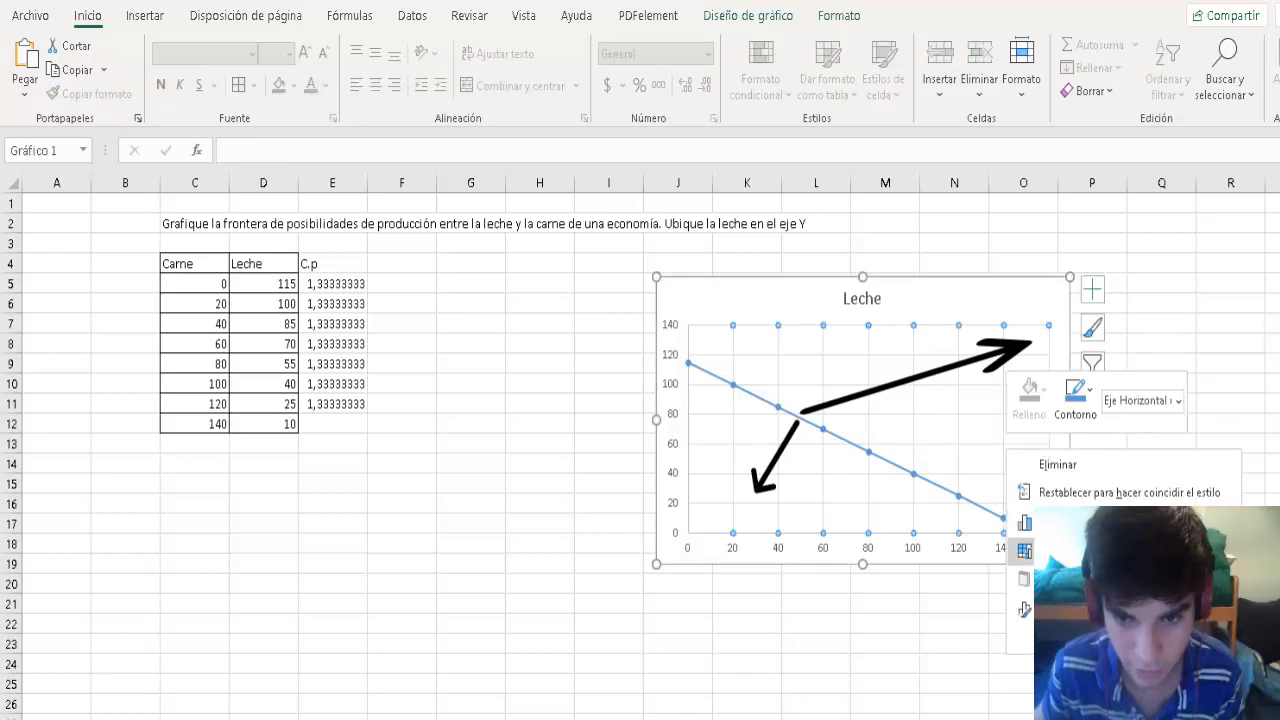
click(1080, 550)
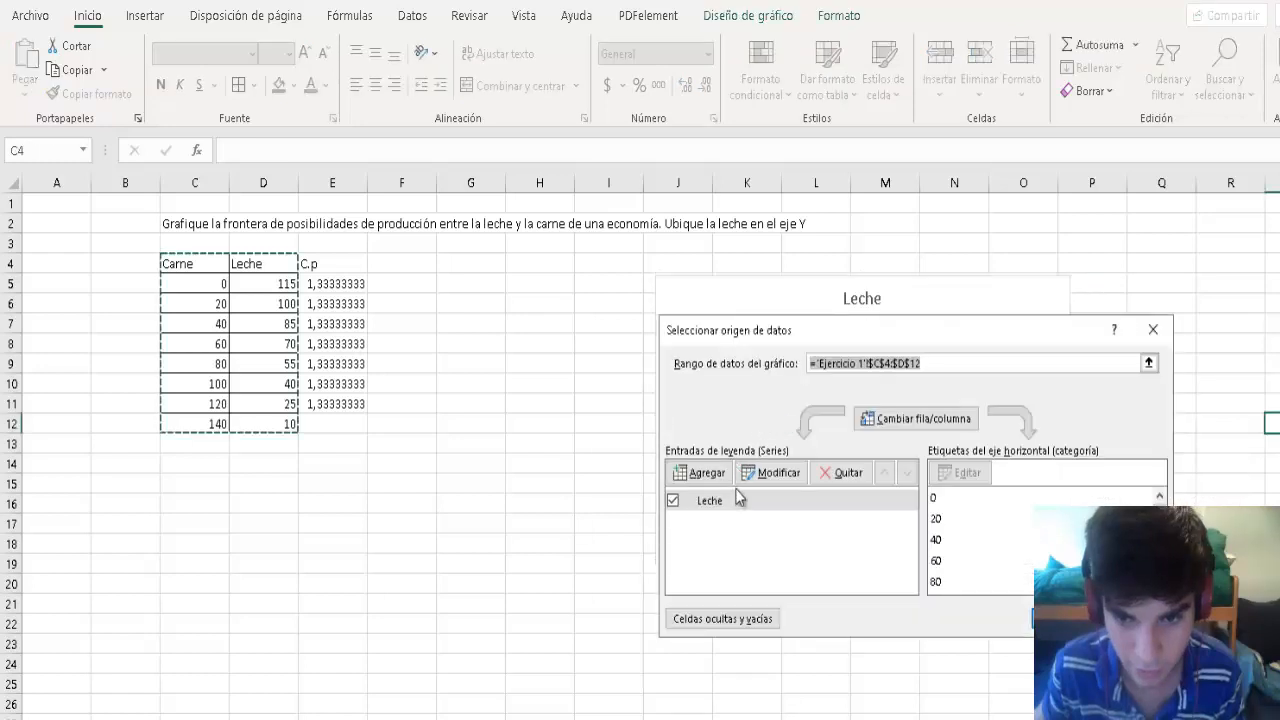
click(771, 472)
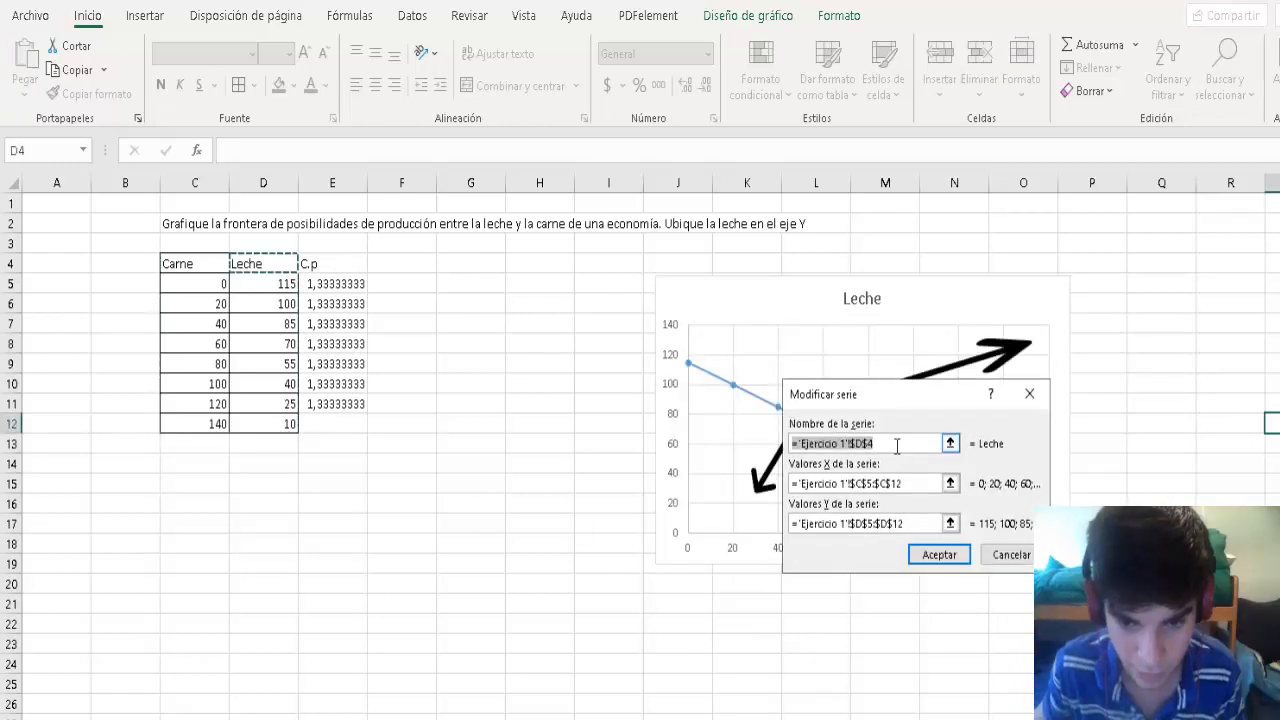
drag(892, 444, 790, 442)
click(850, 468)
key(BackSpace)
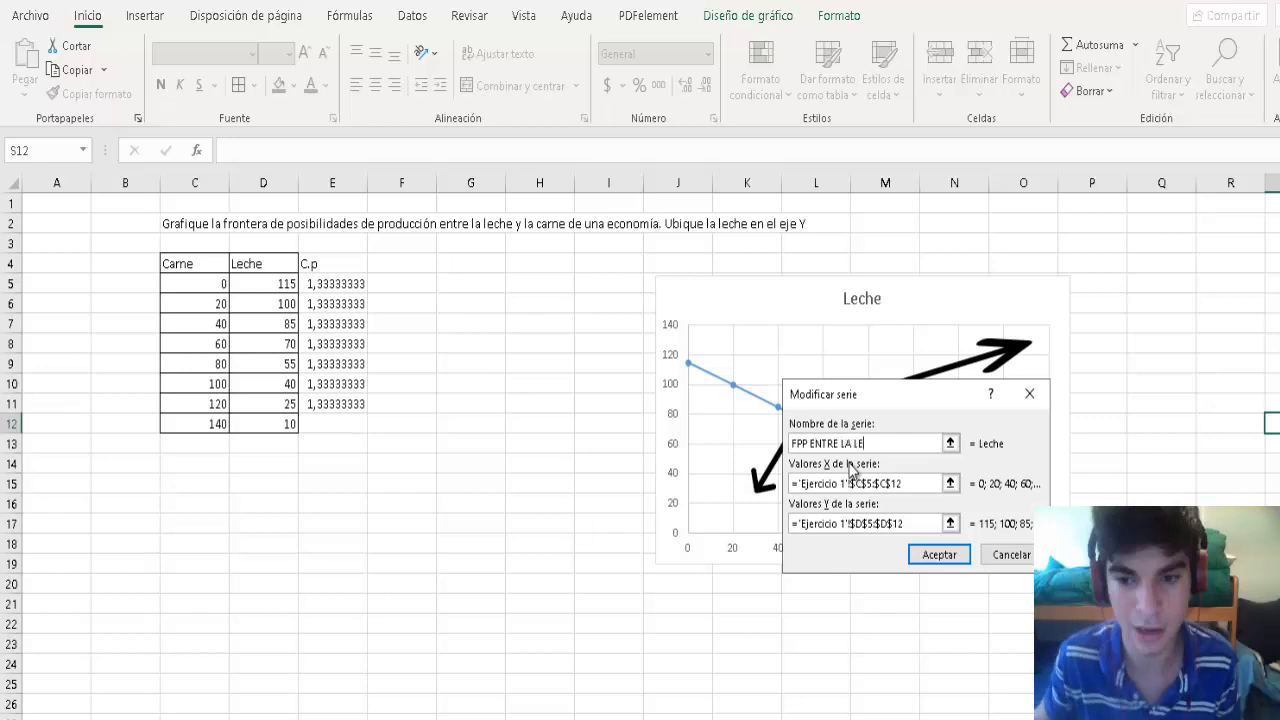
text(CHE Y LA CA)
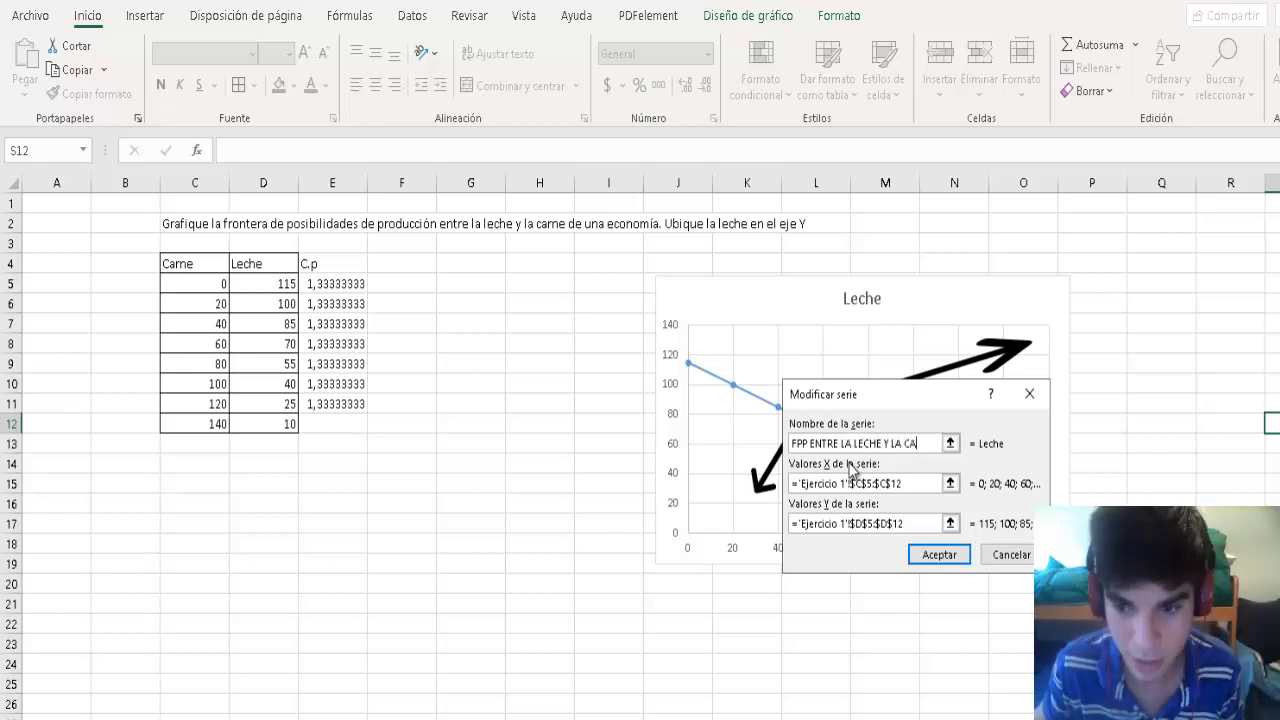
text(RNE)
- Reselect C5:C12 as the series' X values and D5:D12 as its Y values, and apply the data source changes
click(900, 484)
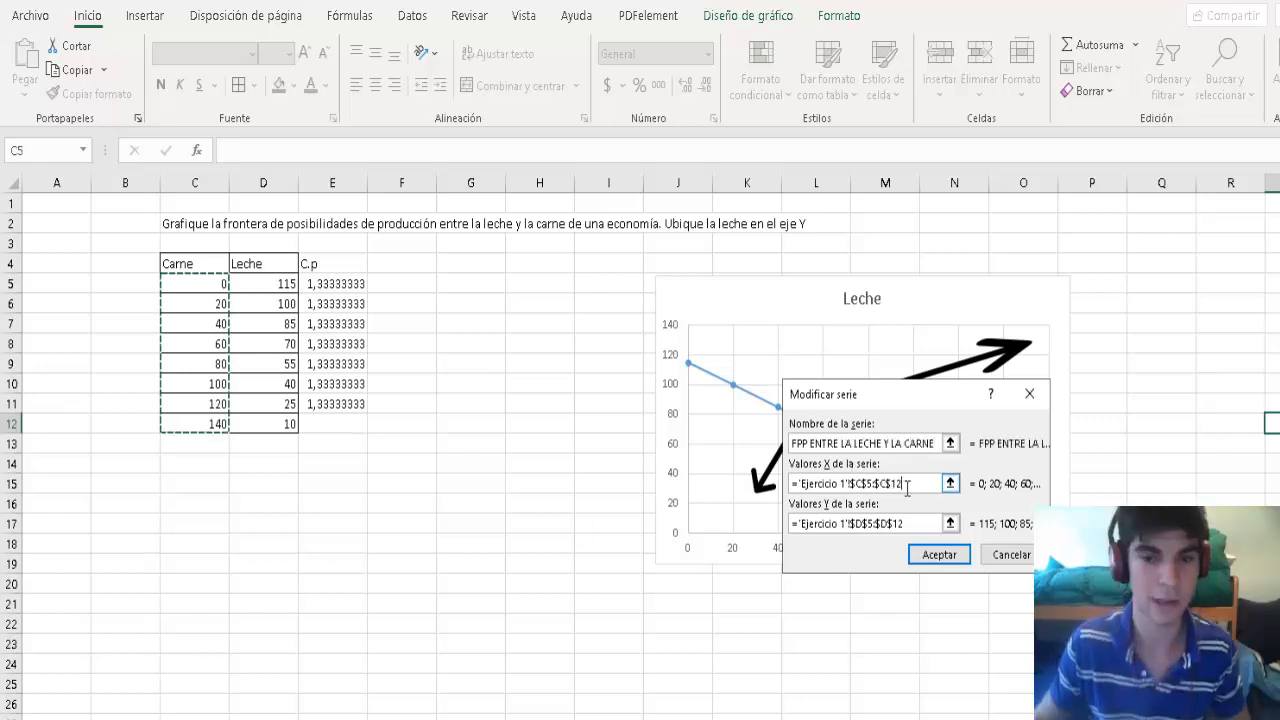
drag(902, 484, 803, 487)
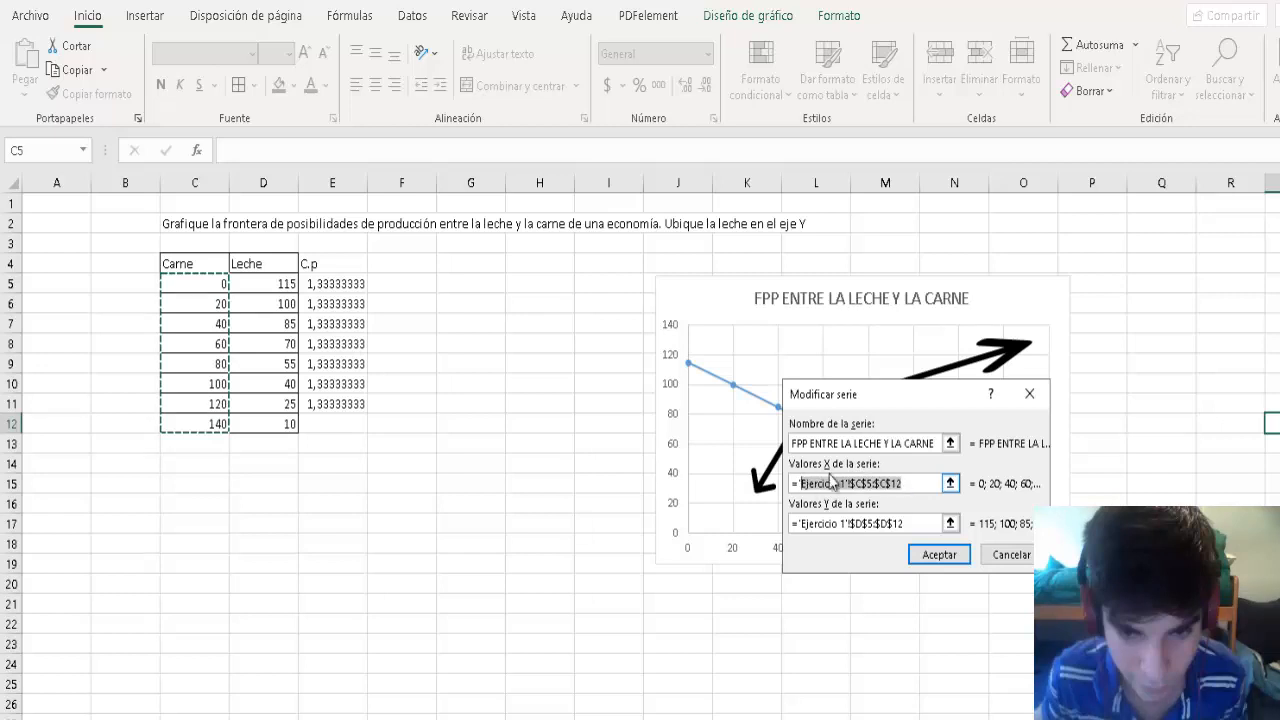
drag(908, 482, 796, 483)
key(BackSpace)
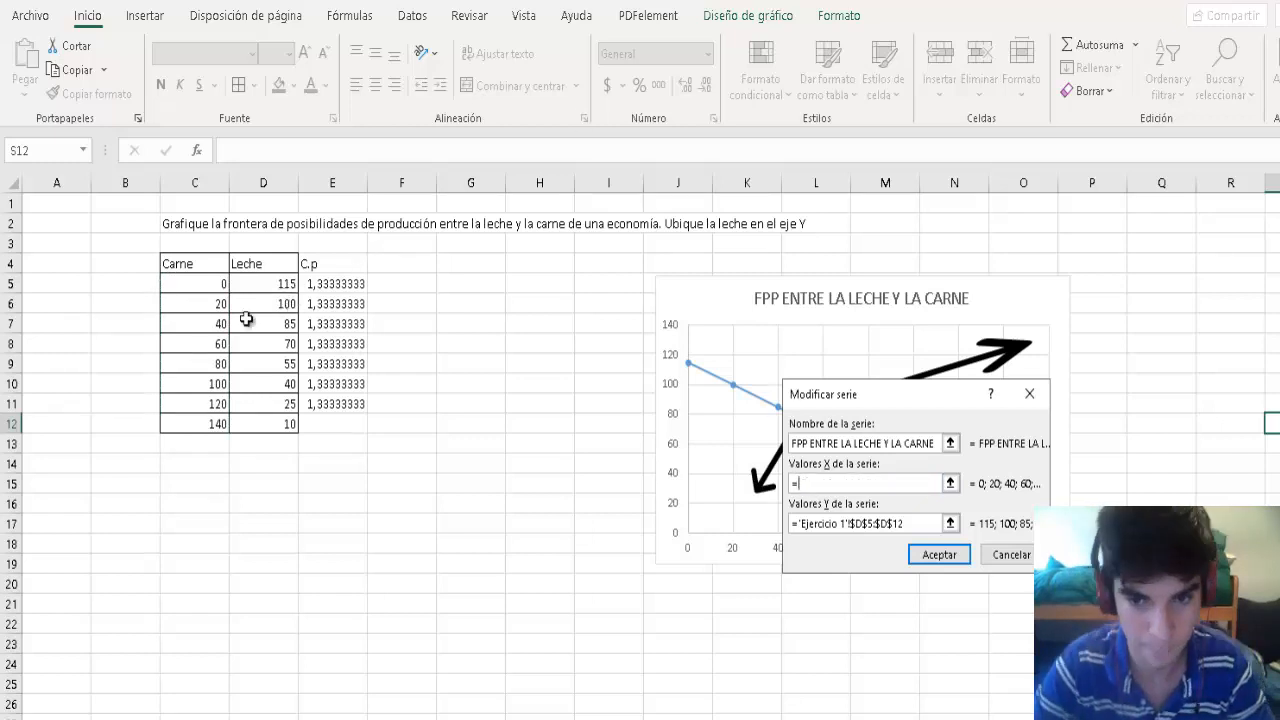
drag(208, 287, 218, 421)
drag(940, 523, 808, 530)
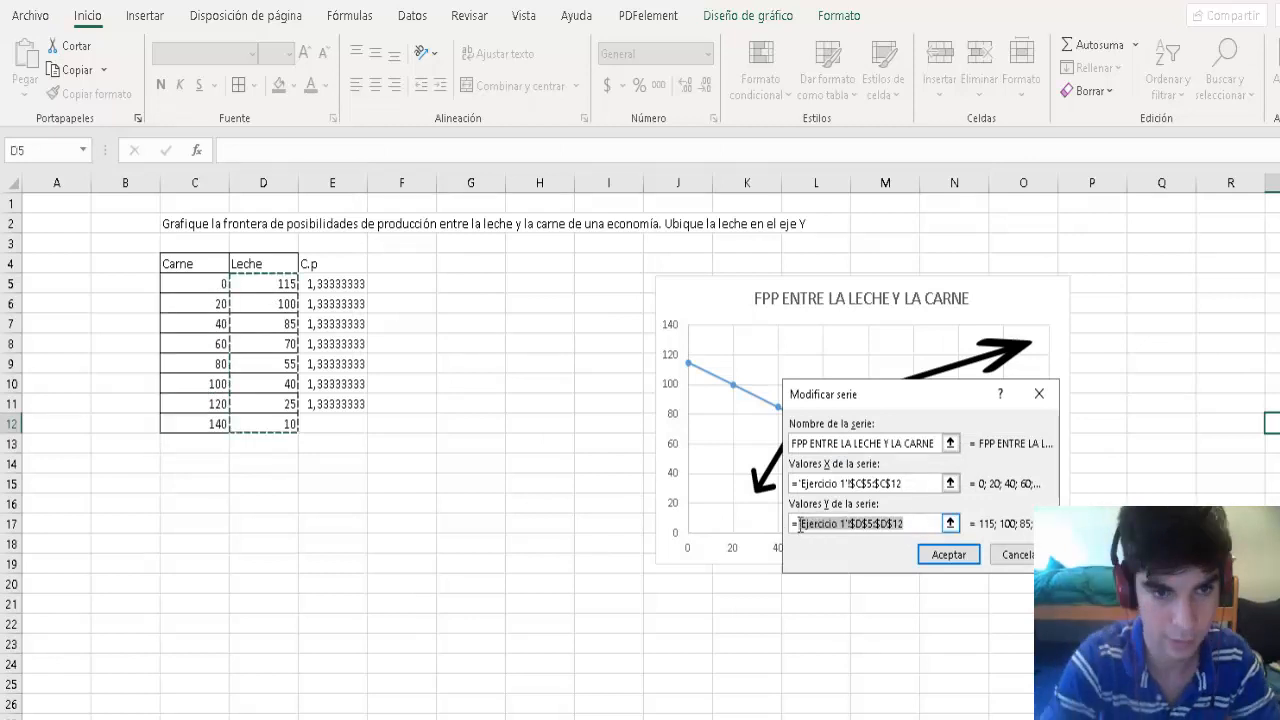
key(BackSpace)
drag(285, 288, 280, 428)
click(958, 561)
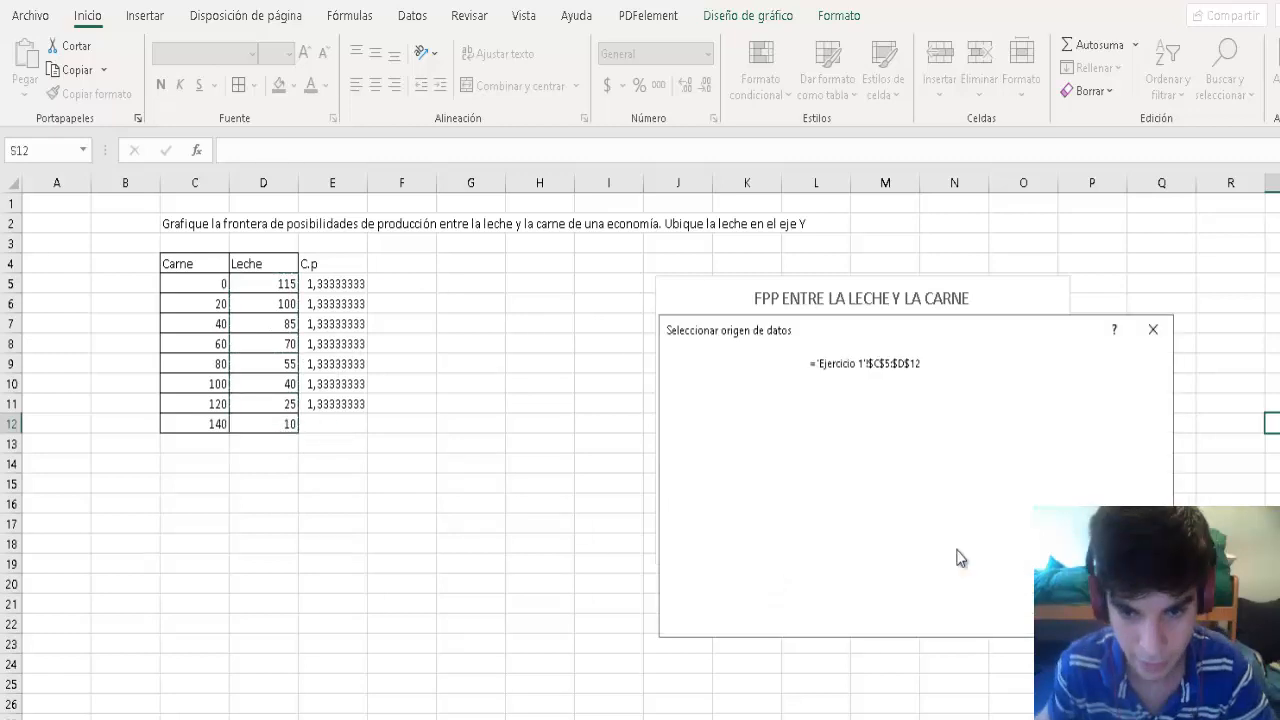
click(1065, 619)
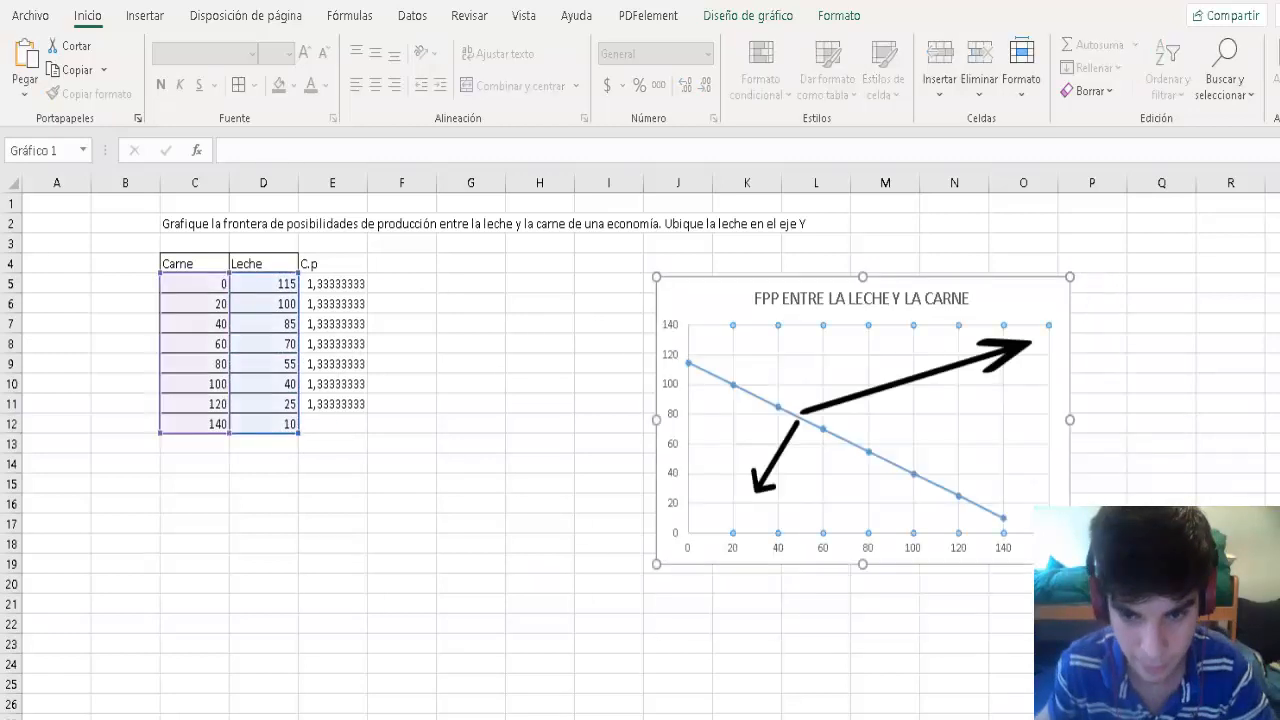
- Apply the second design style, with a bold spaced title, to the milk and meat chart
click(1230, 604)
double_click(1012, 458)
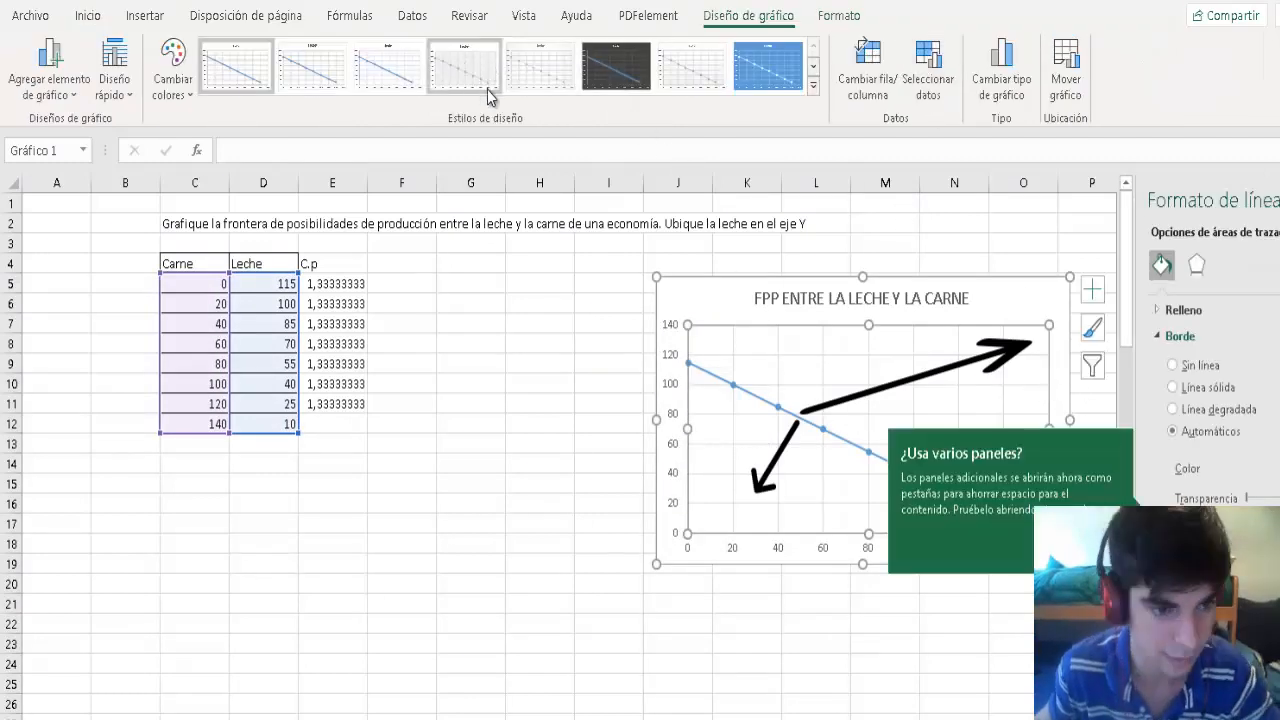
click(336, 66)
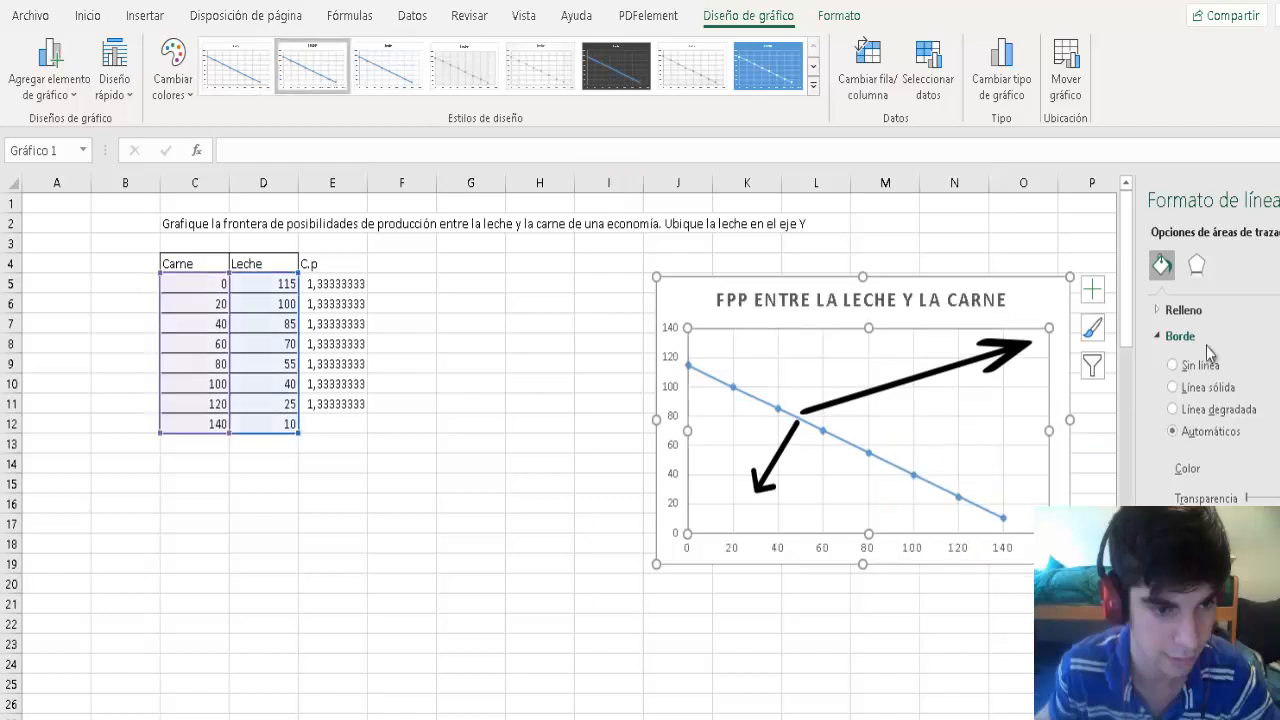
click(628, 643)
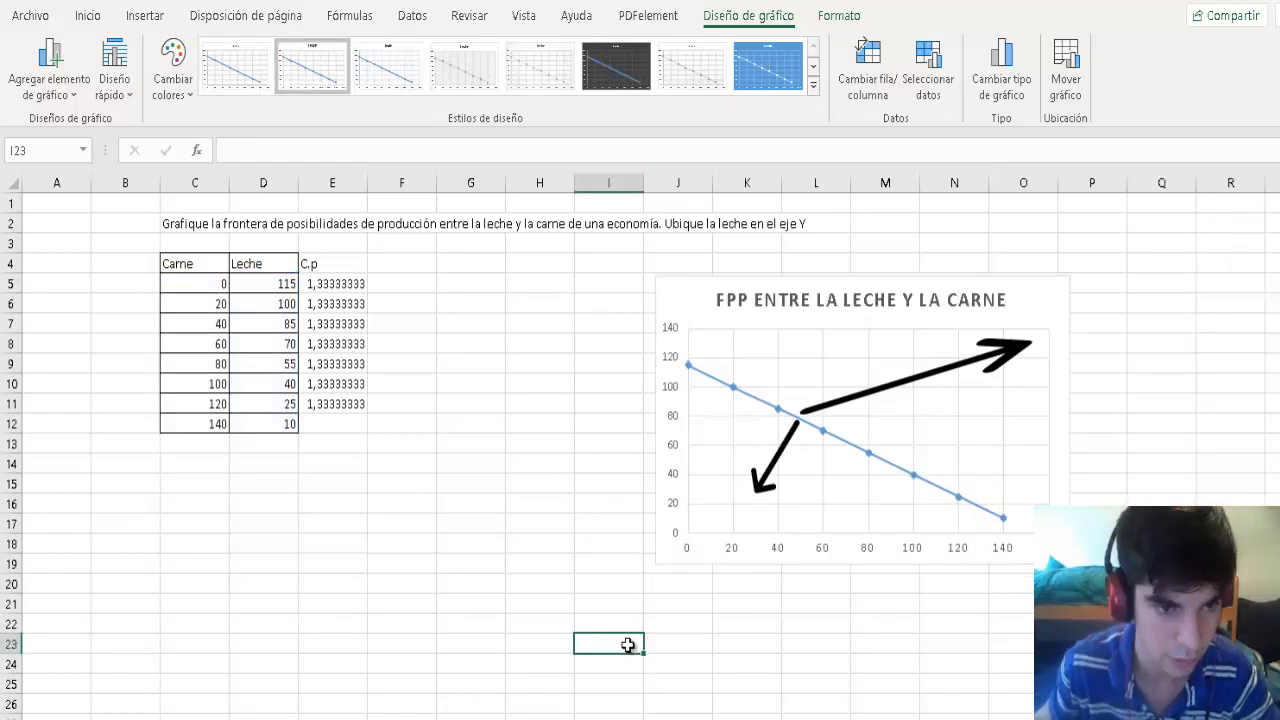
- On the next sheet, insert the recommended Dispersión chart for D6:E14 and place it beside the table over about K6:R20
key(ctrl+Page_Down)
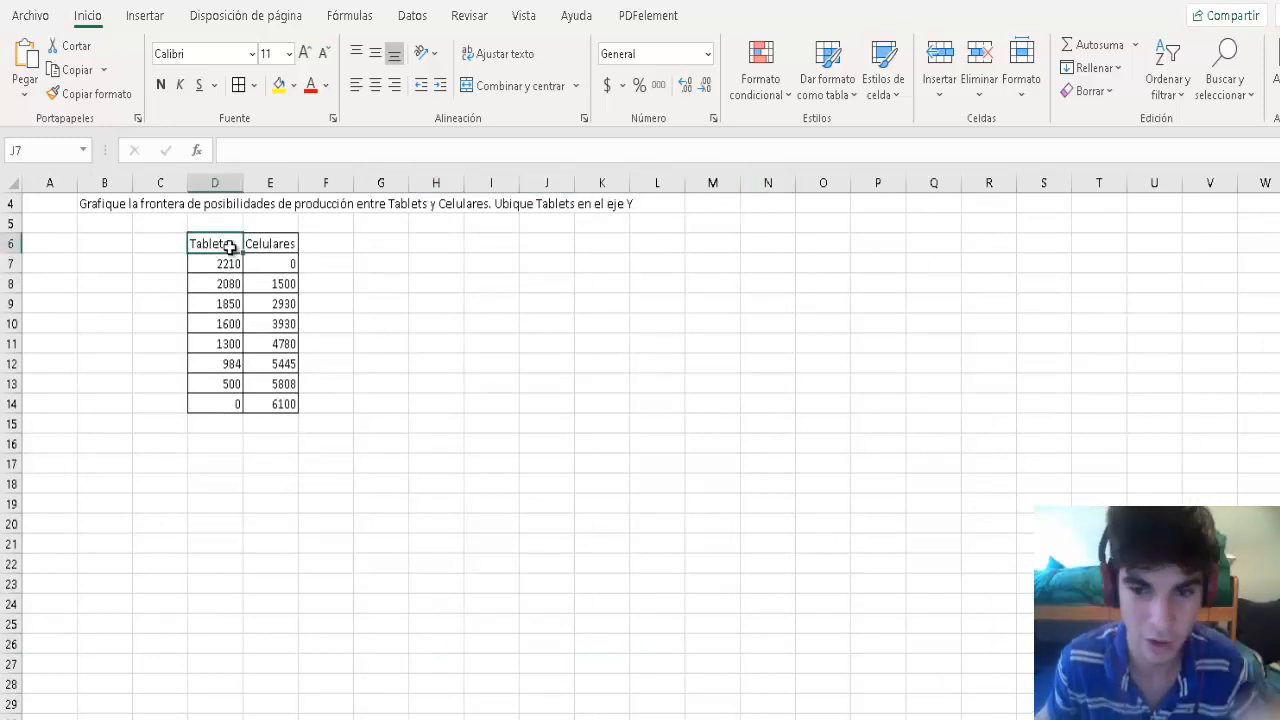
drag(214, 245, 266, 408)
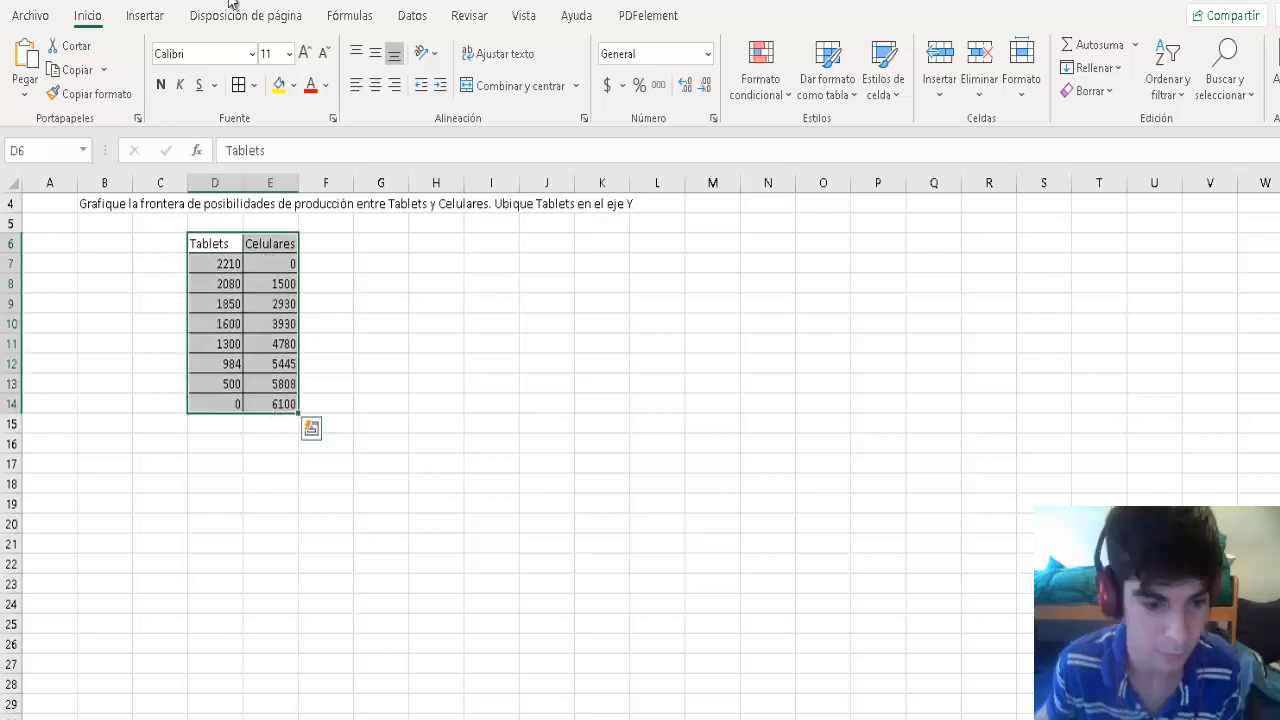
click(145, 17)
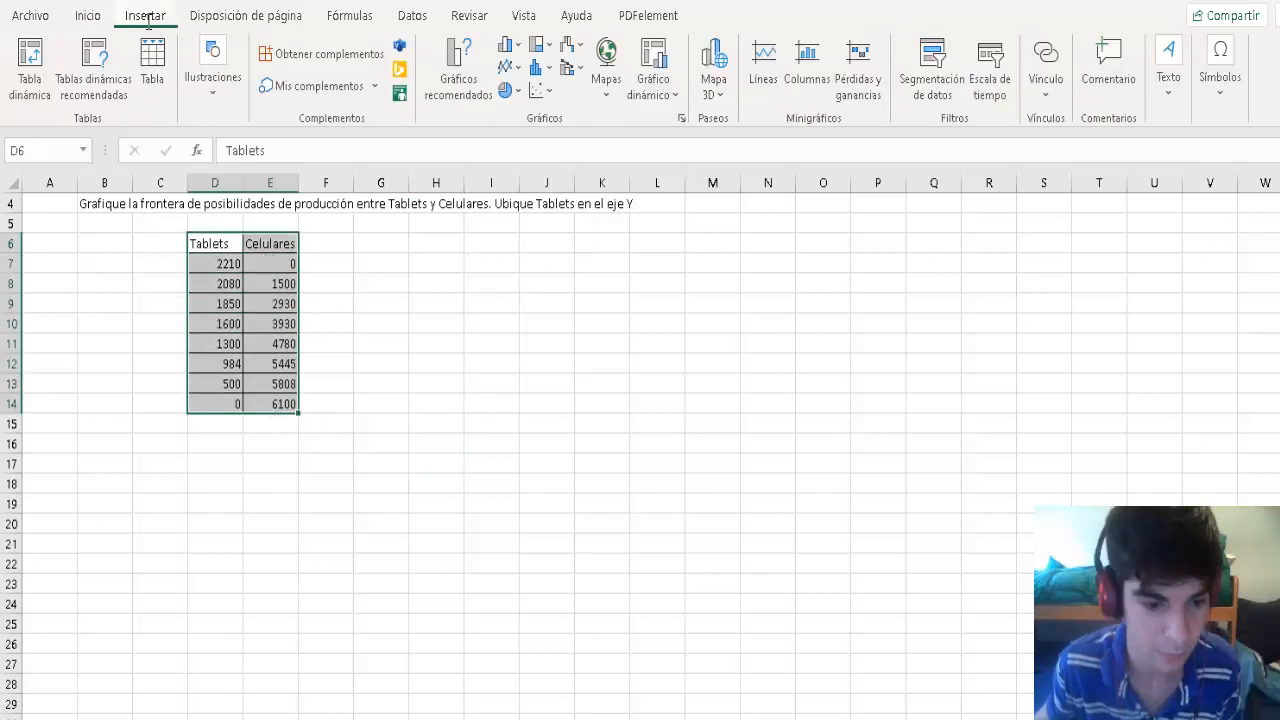
click(681, 121)
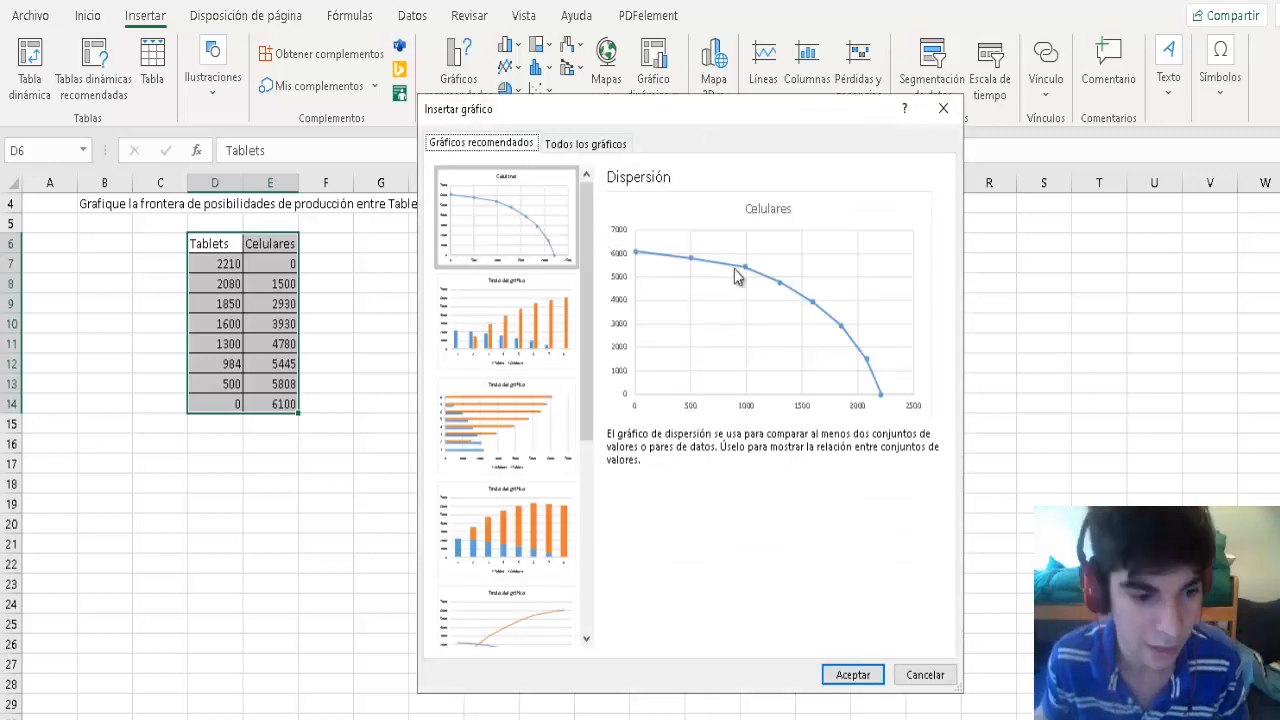
click(853, 675)
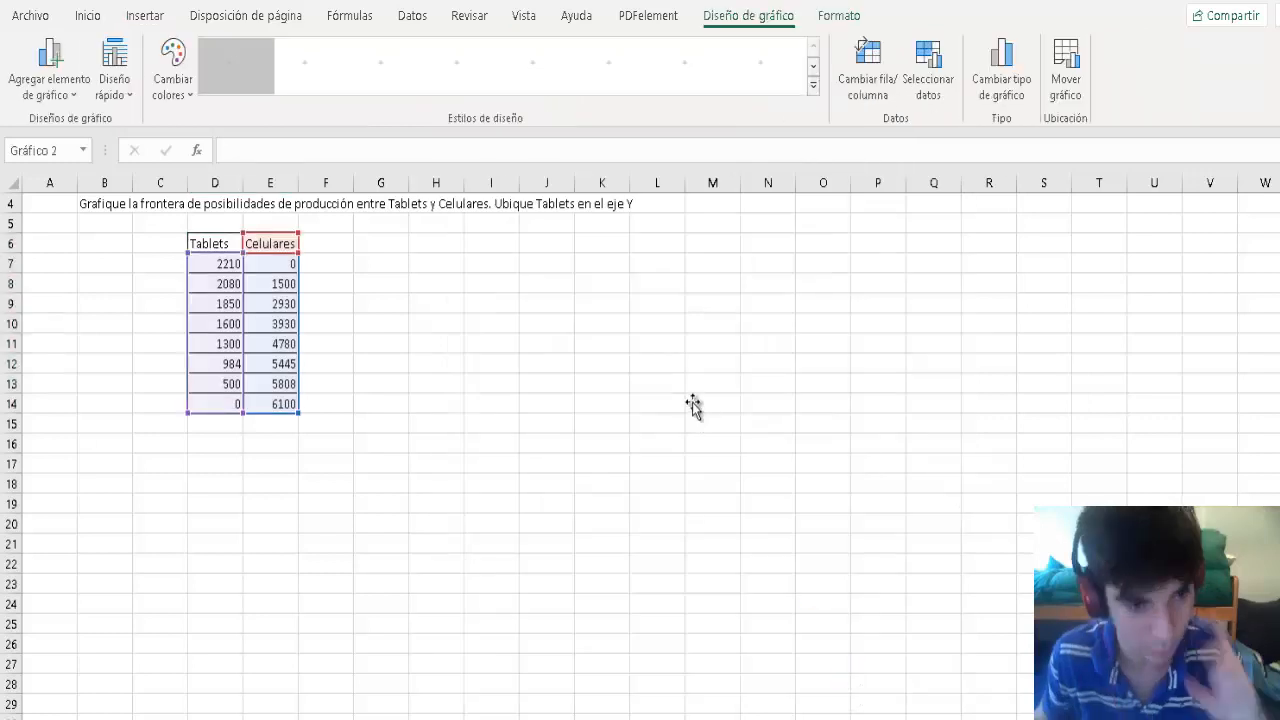
drag(809, 363, 931, 270)
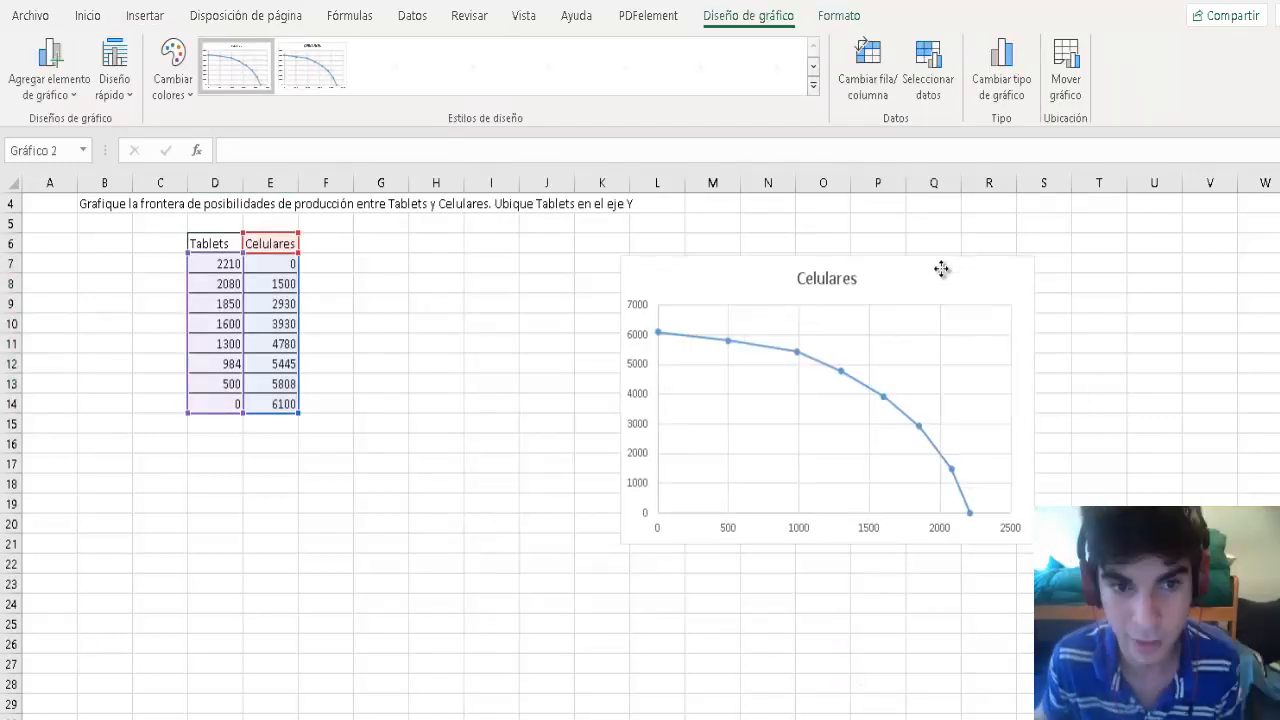
- Enter the formula =(E8-E7)/(D7-D8) in F7 to calculate the ratio between the first two production points
click(375, 288)
click(331, 262)
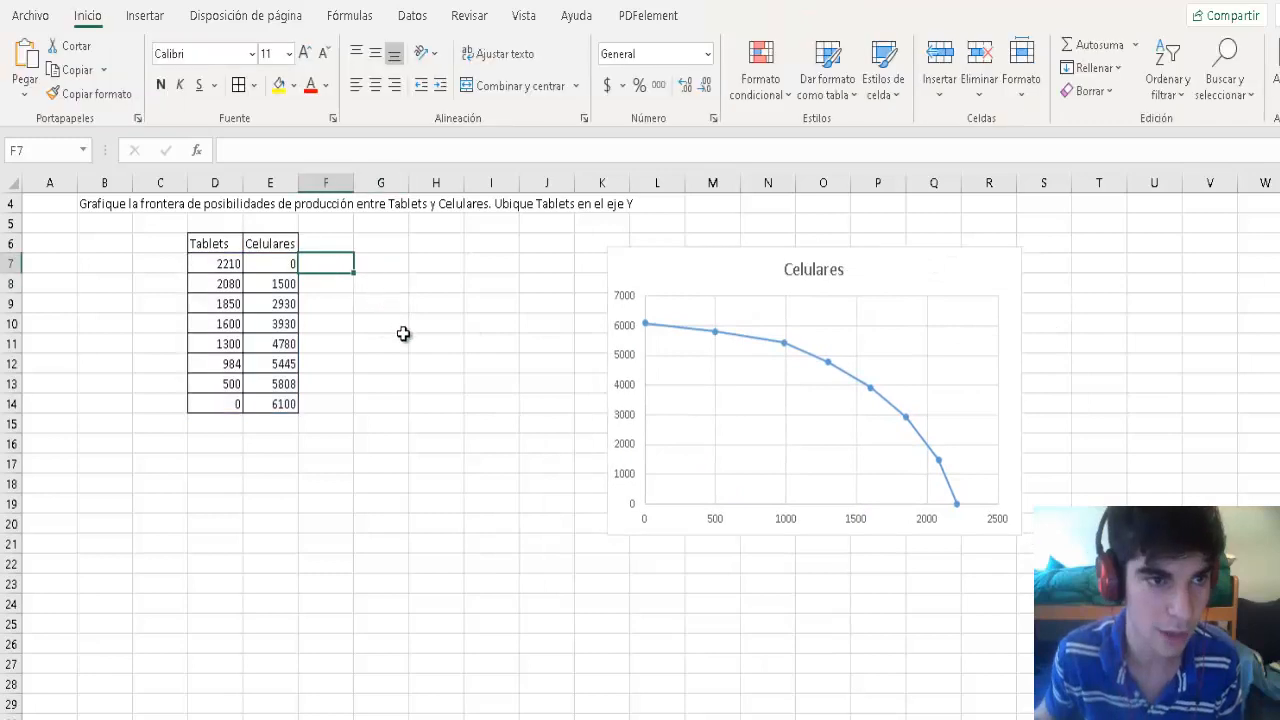
text(=)
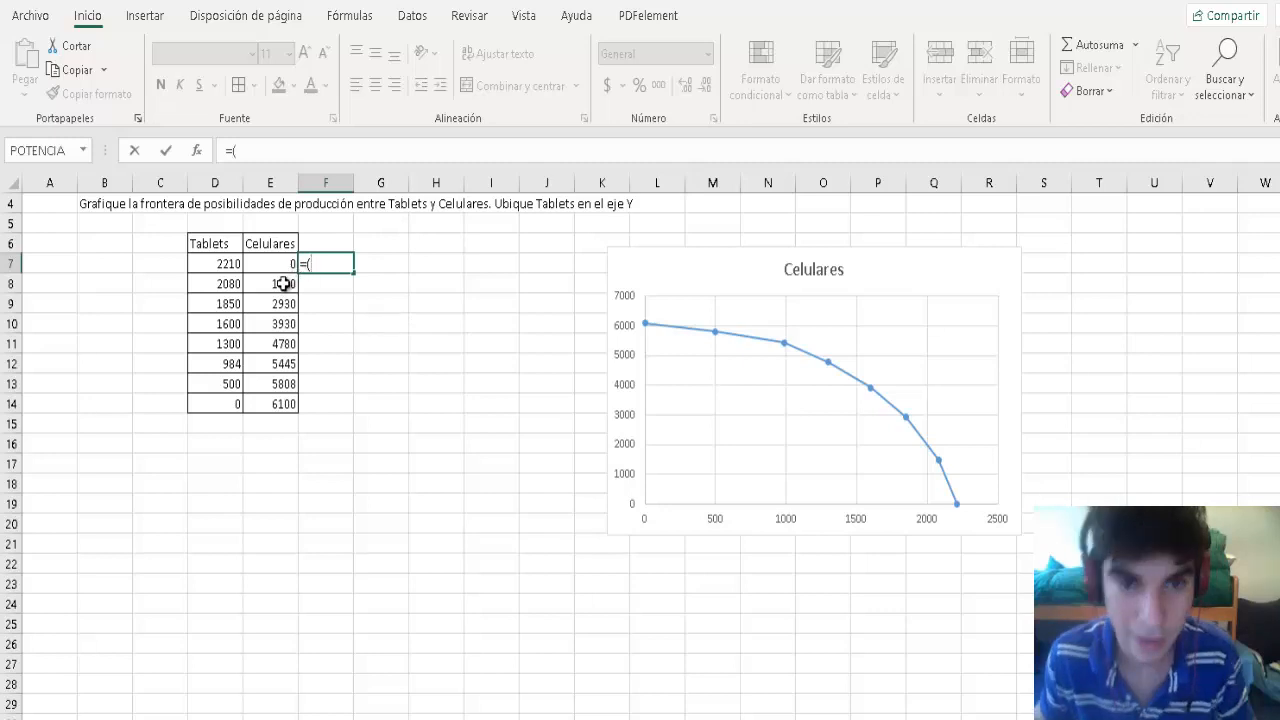
text(()
click(284, 284)
text(-)
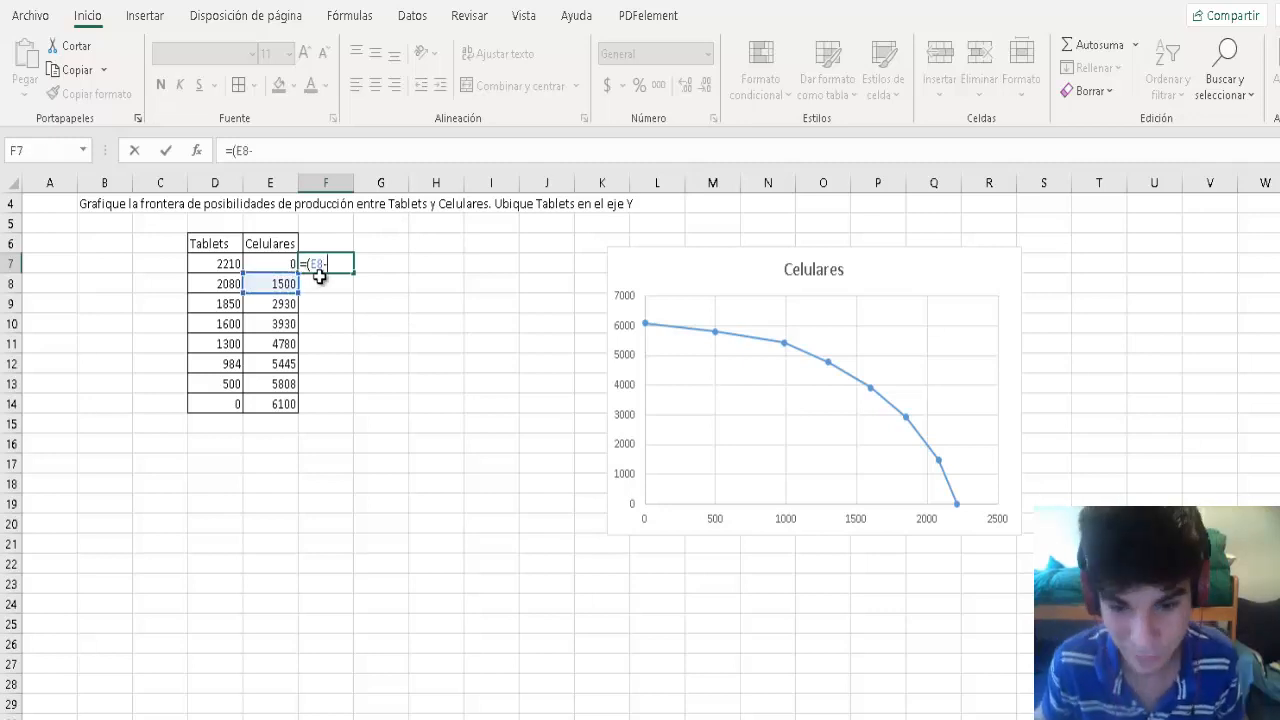
click(273, 265)
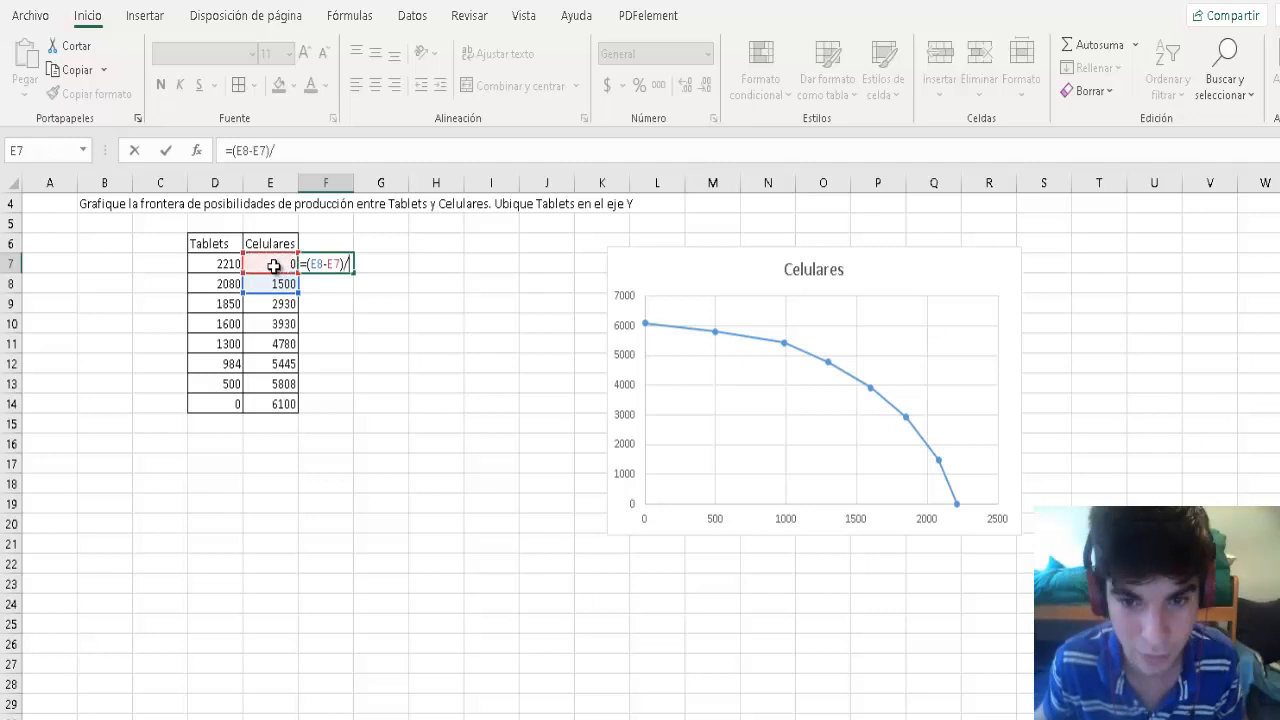
text()/)
click(226, 263)
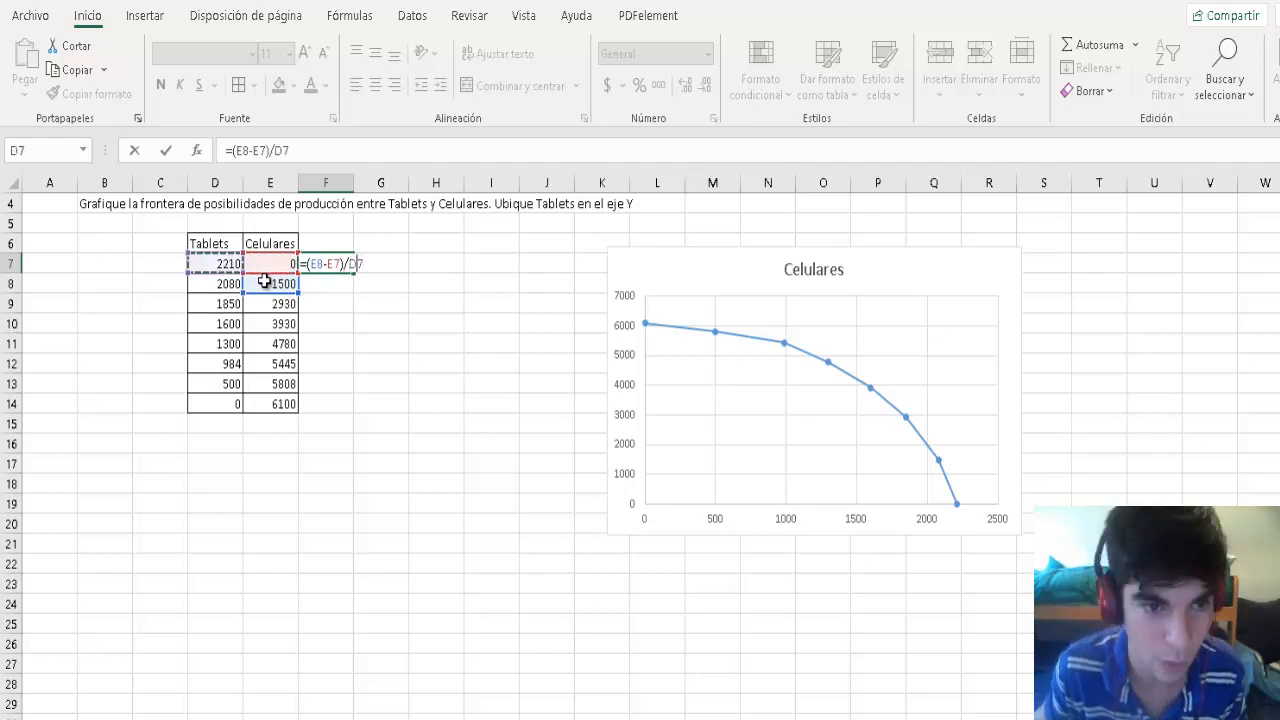
key(BackSpace)
key(BackSpace)
text(()
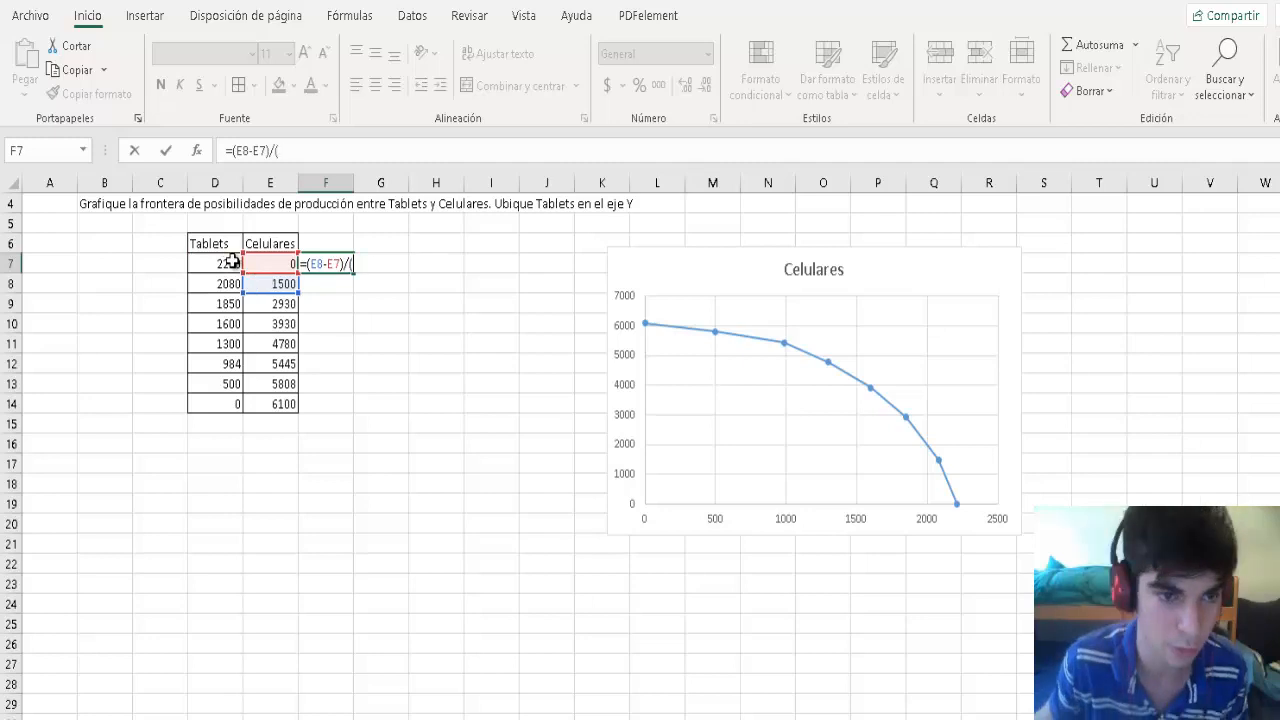
click(231, 262)
text(-)
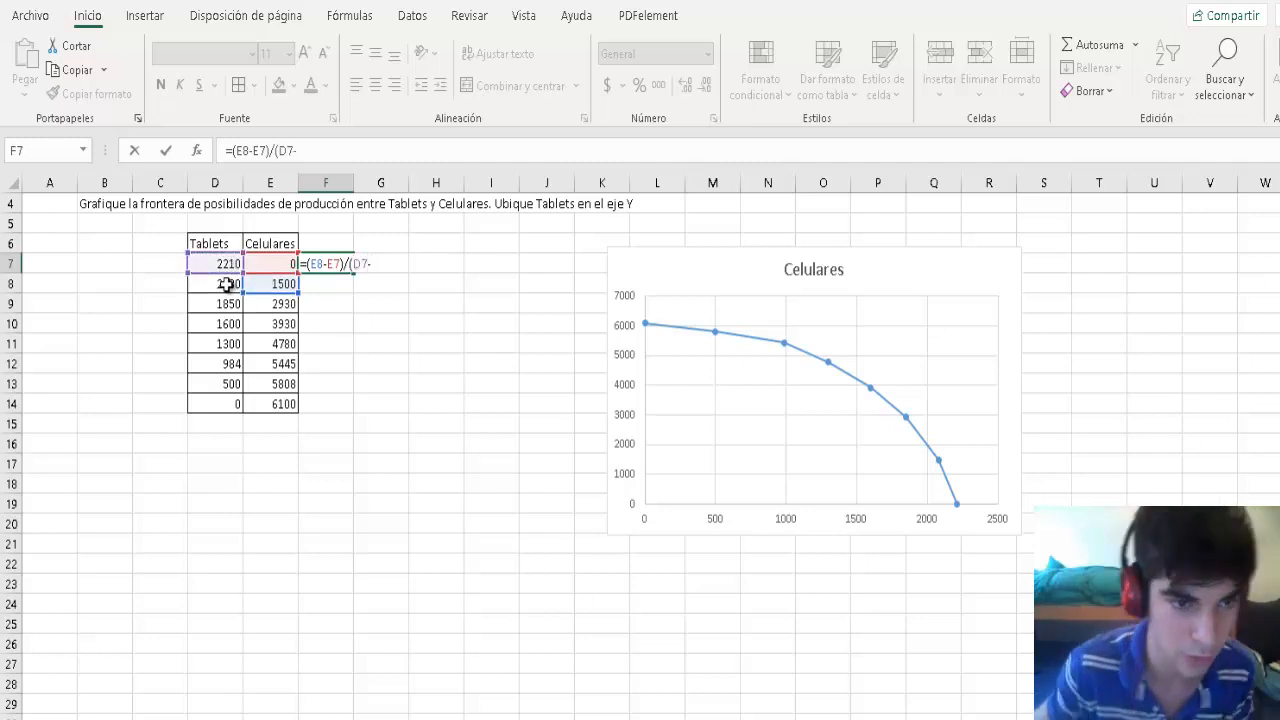
click(228, 284)
text())
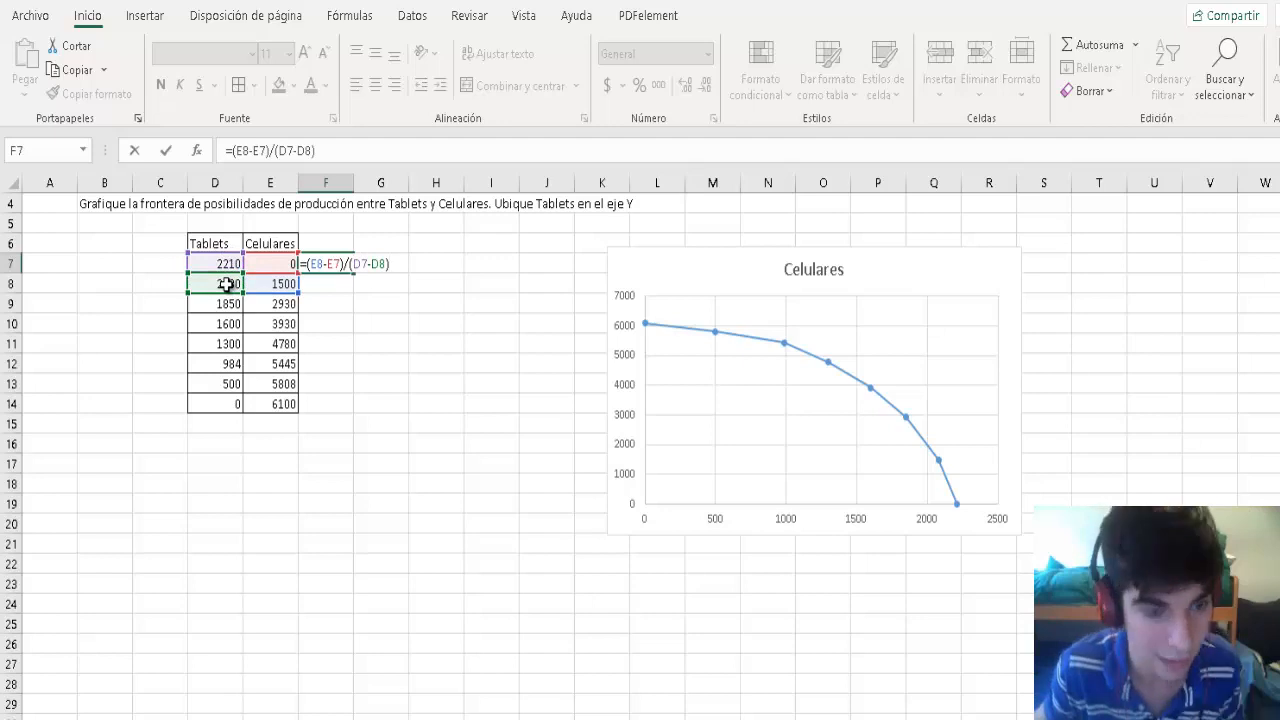
key(Return)
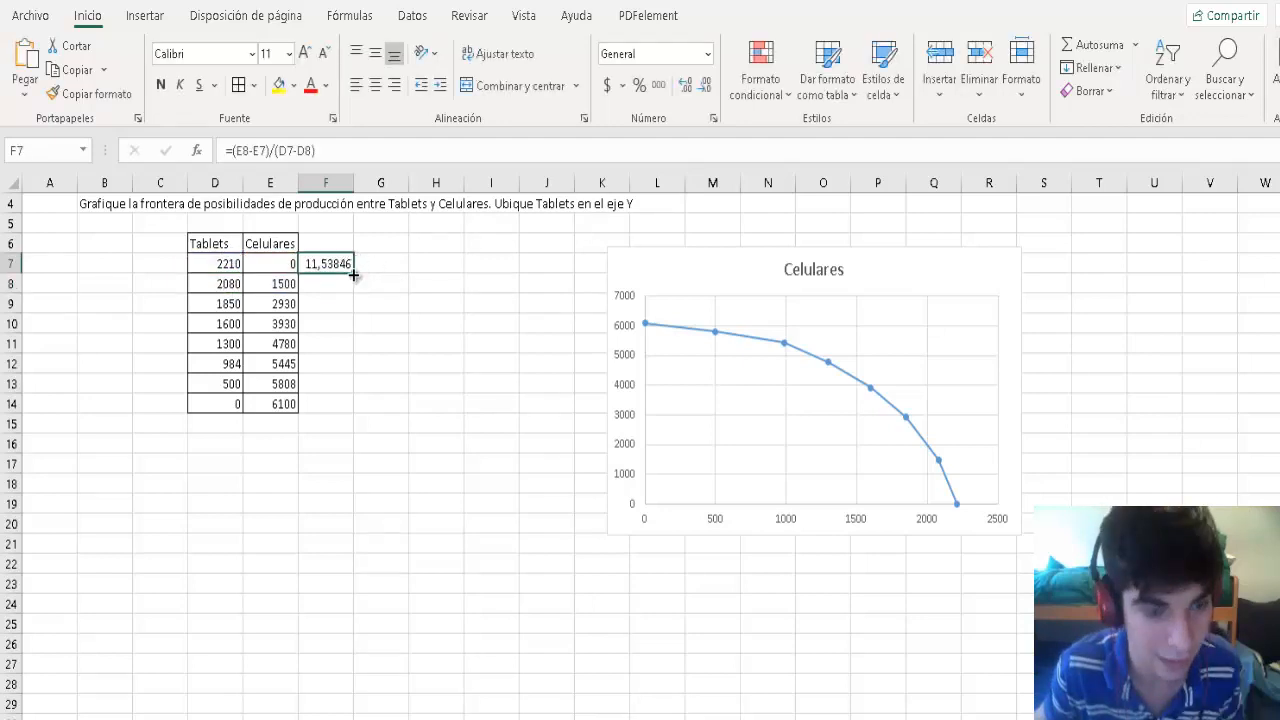
- Fill the F7 ratio formula down to F14, and clear the formula from F14 beside the last production point
drag(355, 276, 366, 416)
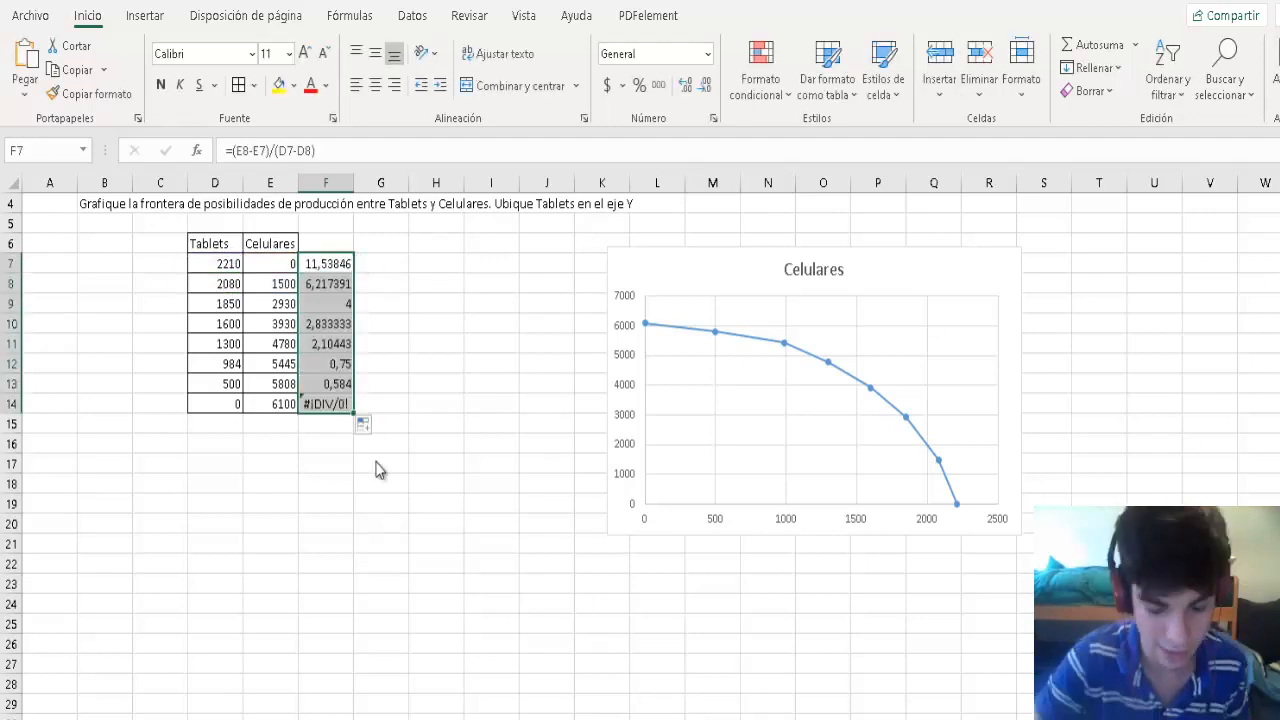
click(349, 404)
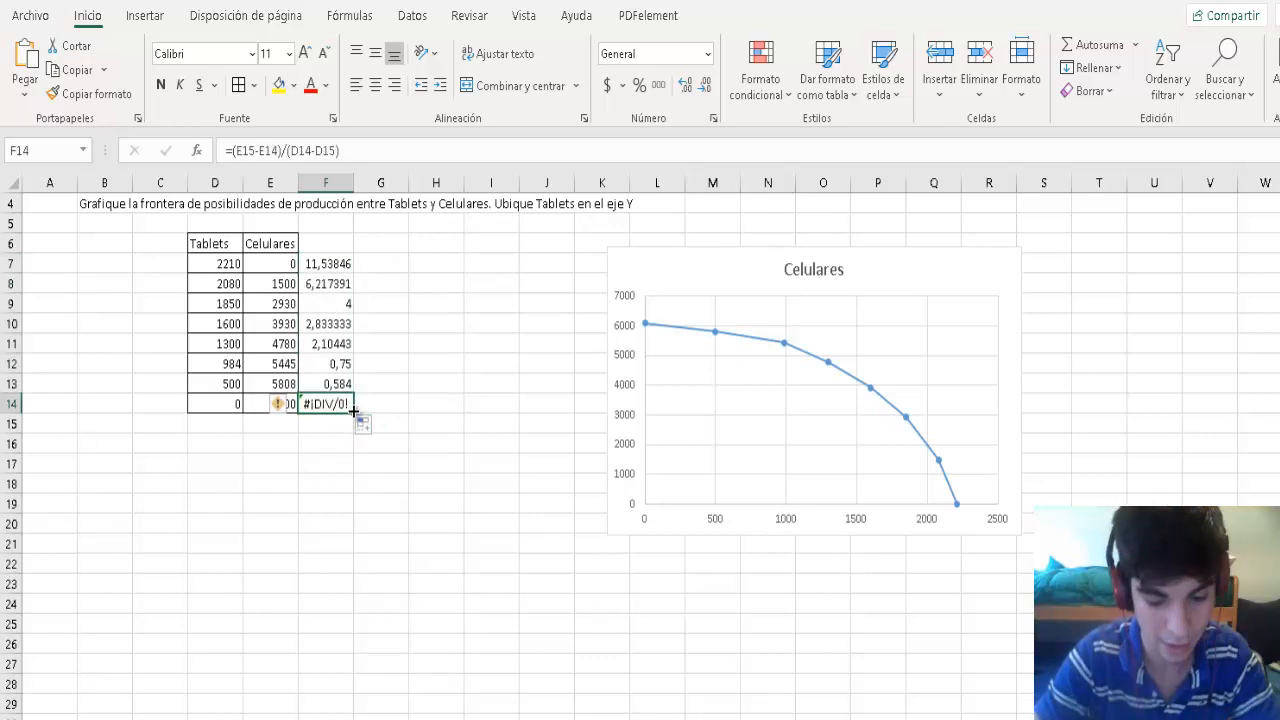
key(Delete)
click(392, 403)
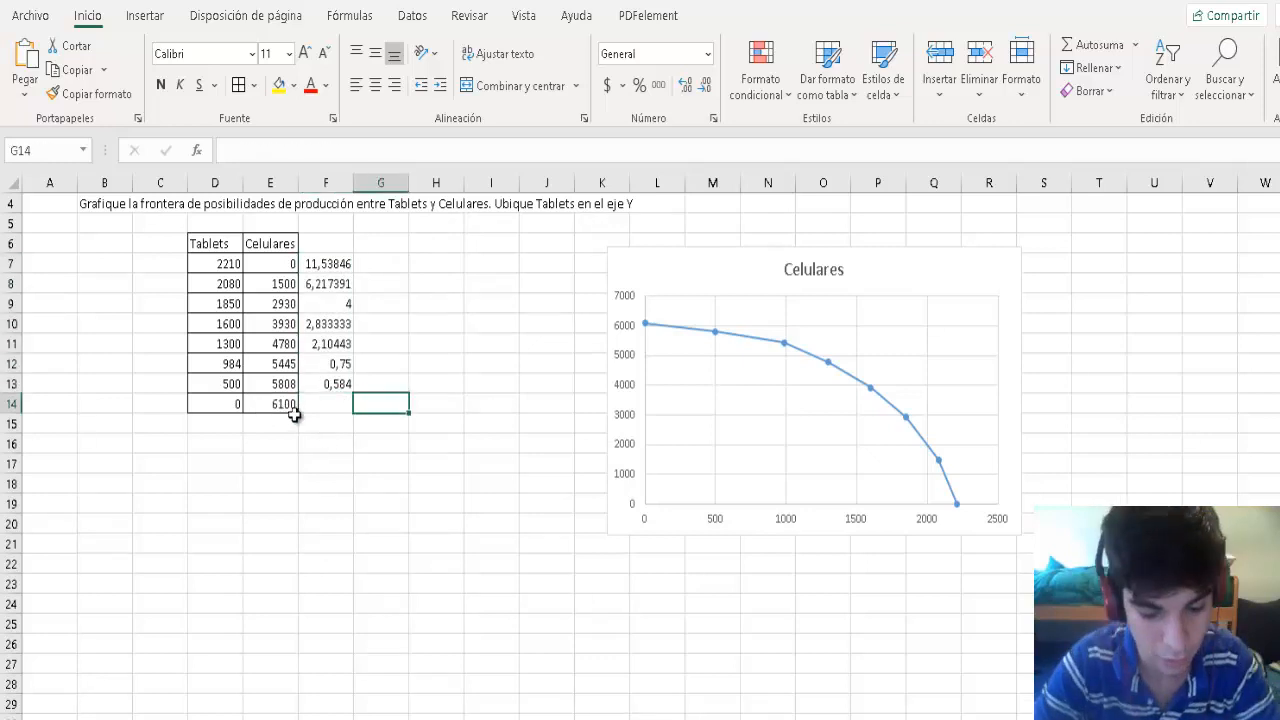
click(368, 431)
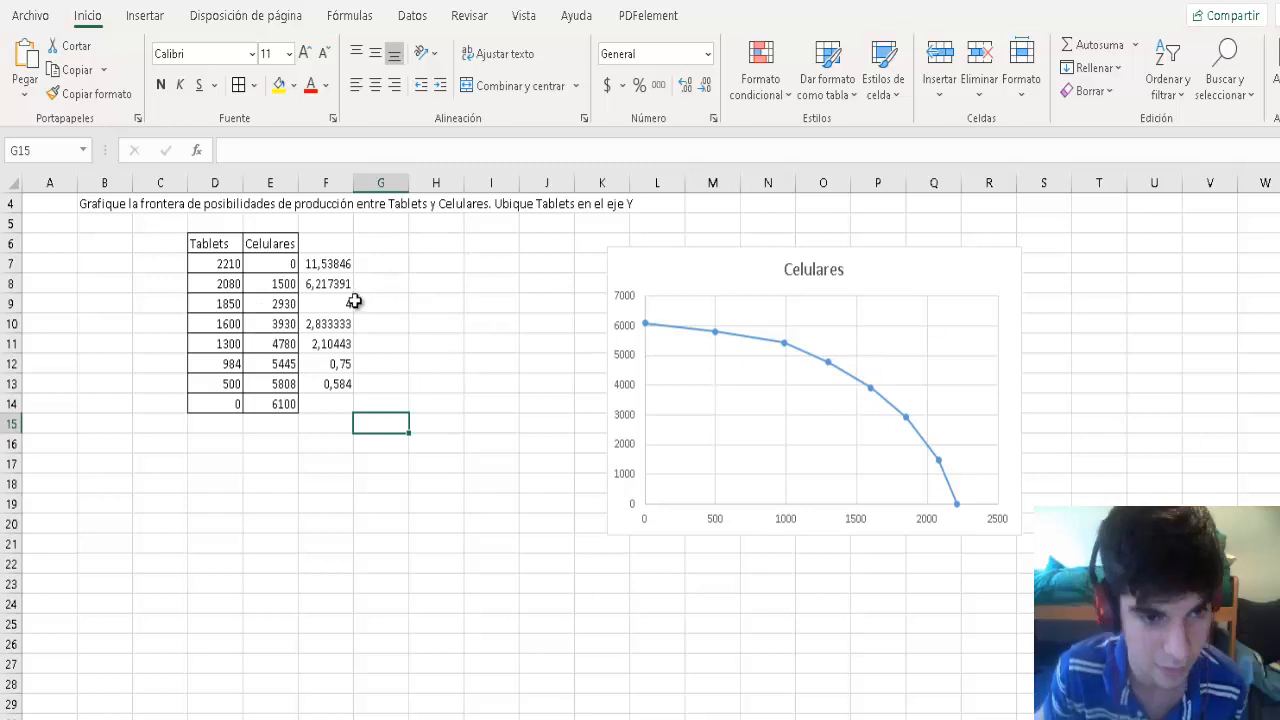
click(345, 265)
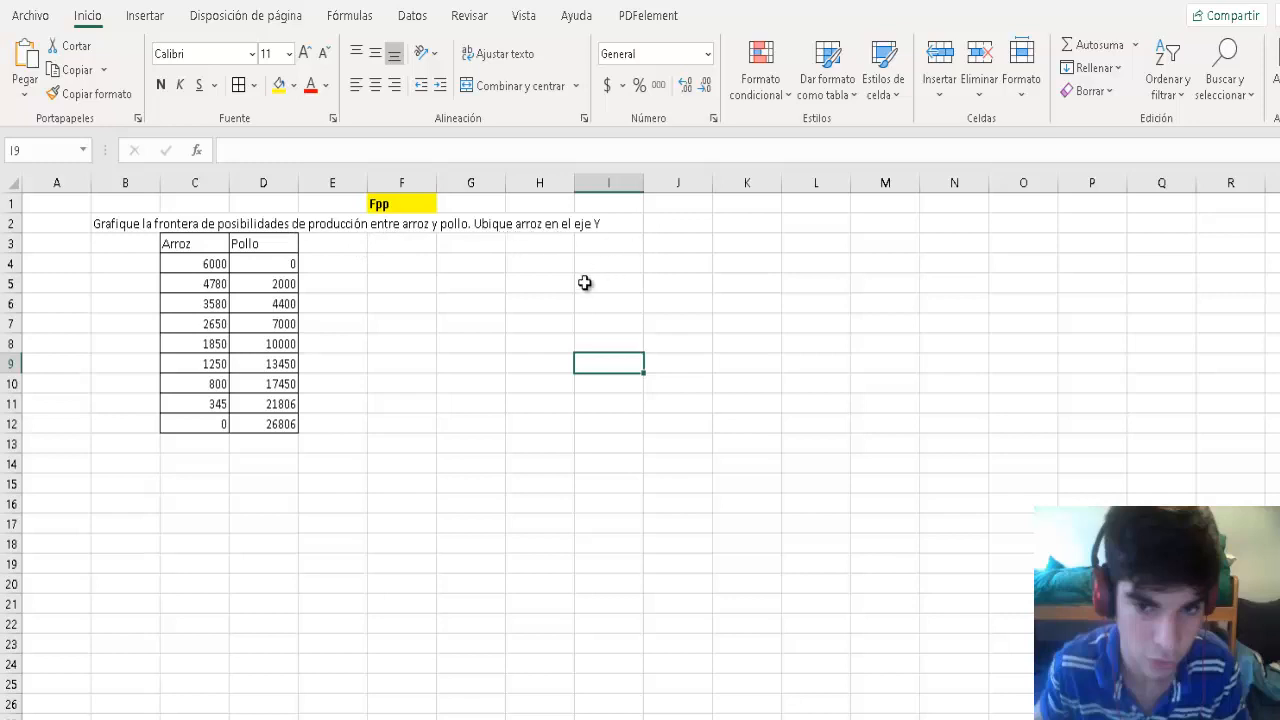
- On the Arroz and Pollo sheet, enter the formula =(D5-D4)/(C4-C5) in E4 to calculate the first ratio
click(476, 321)
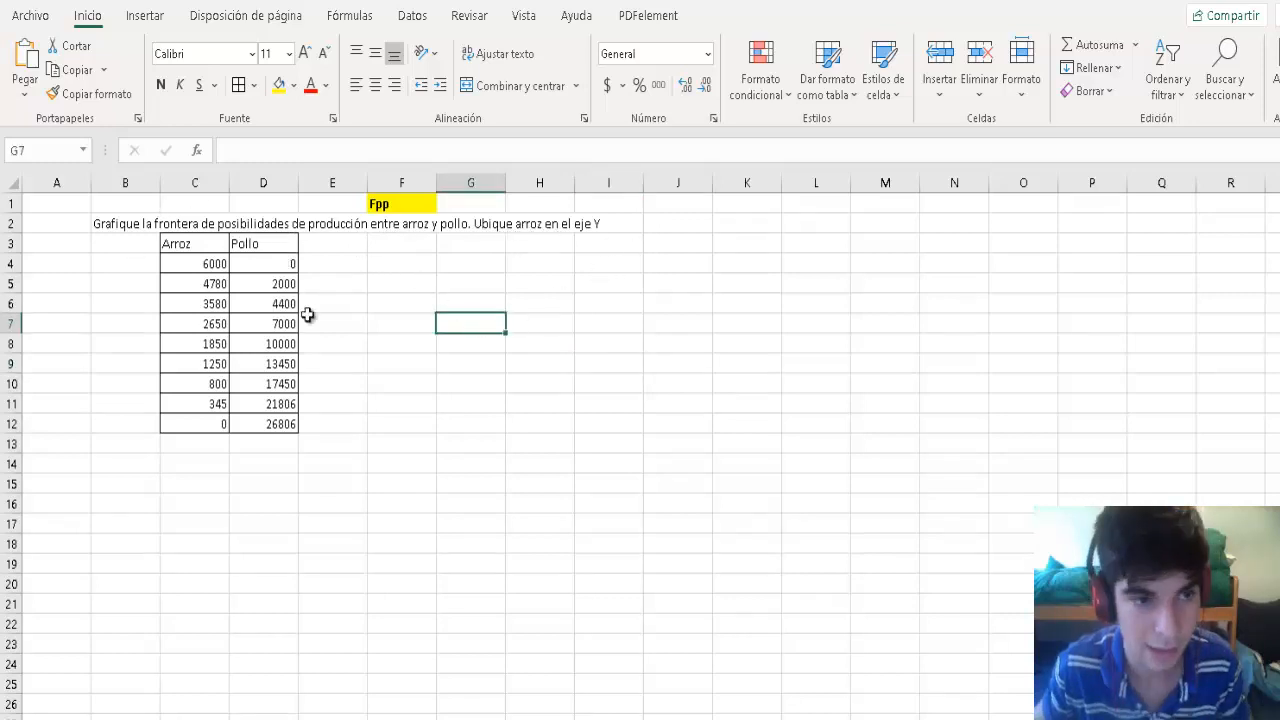
click(347, 280)
click(341, 259)
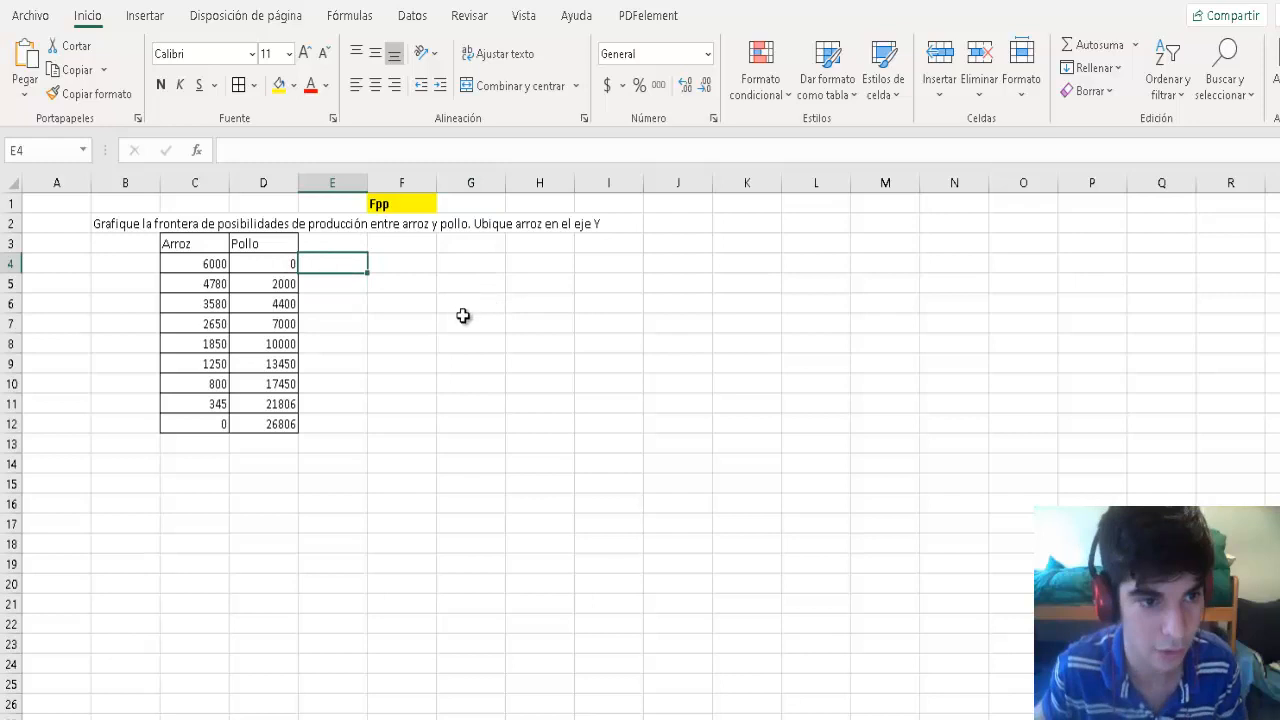
text(=()
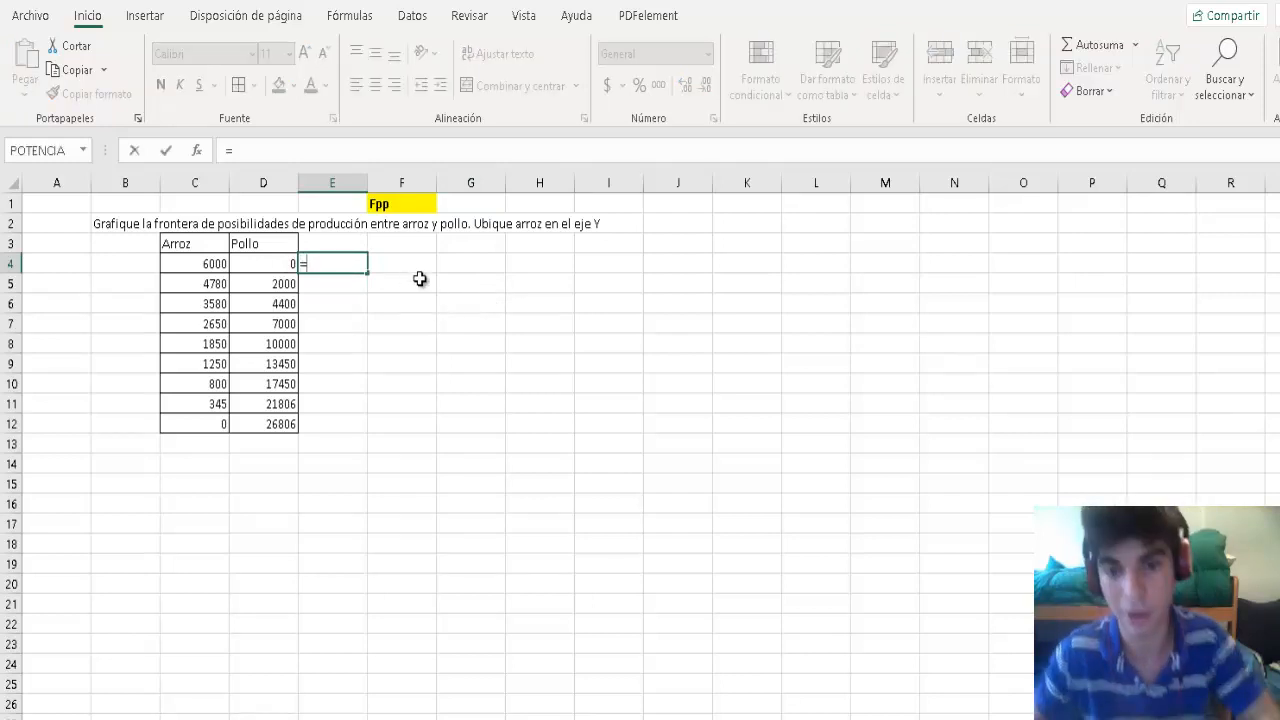
click(277, 283)
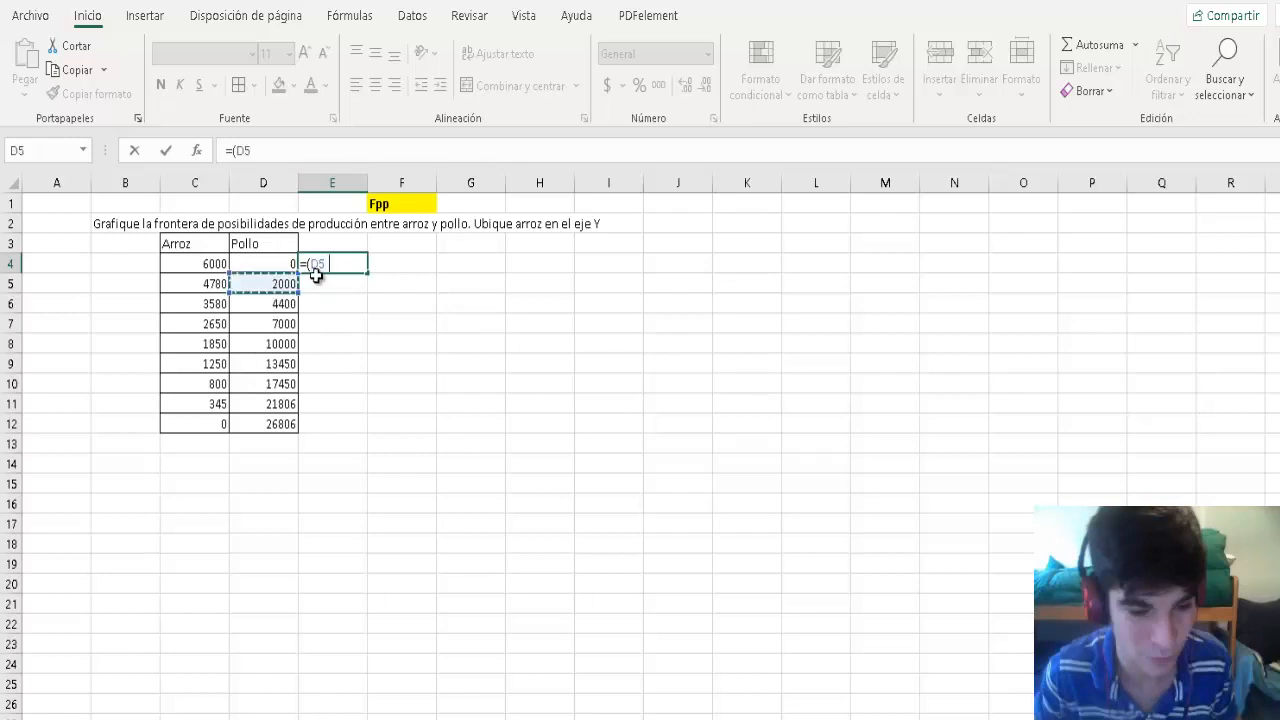
text(-)
click(288, 264)
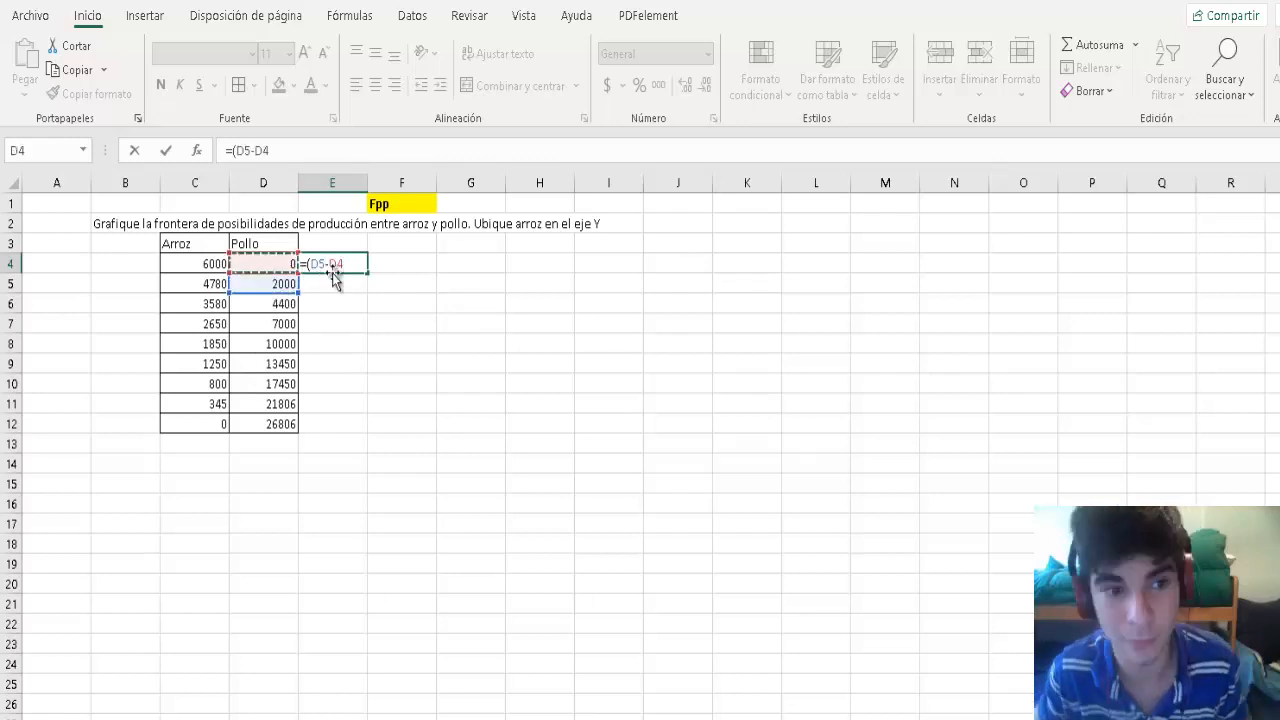
text()/)
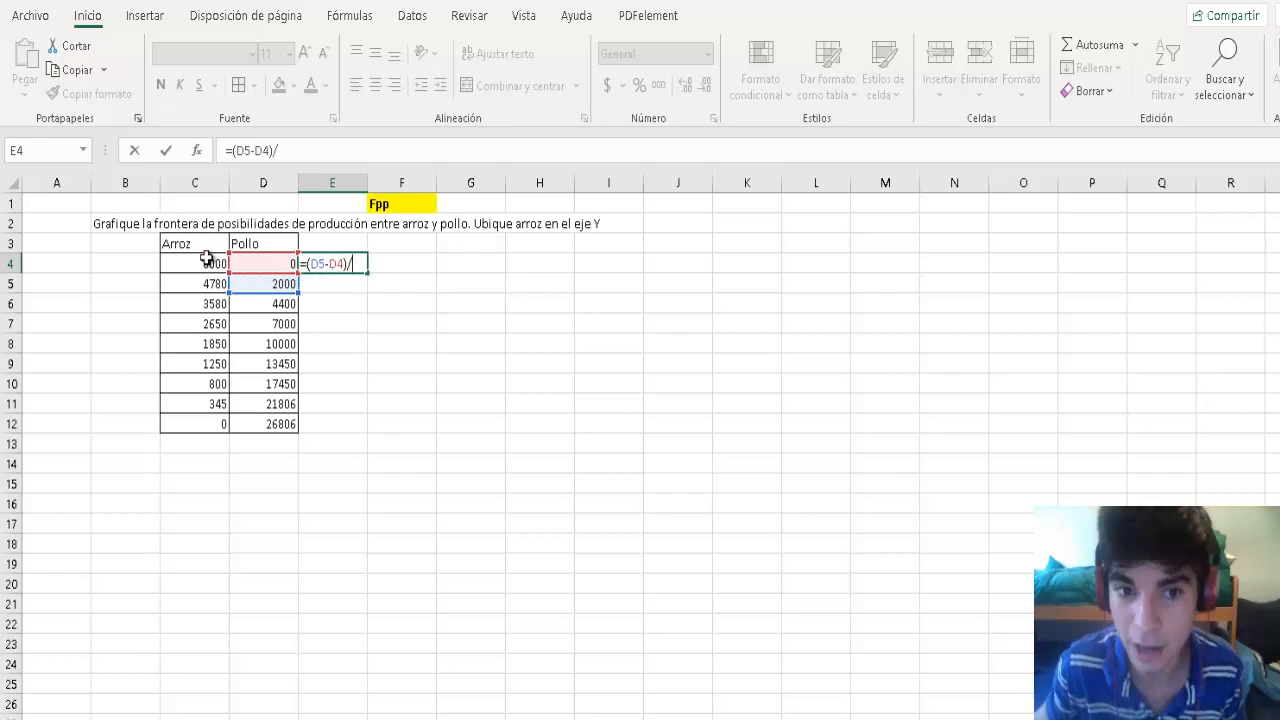
click(206, 262)
key(BackSpace)
key(BackSpace)
text(()
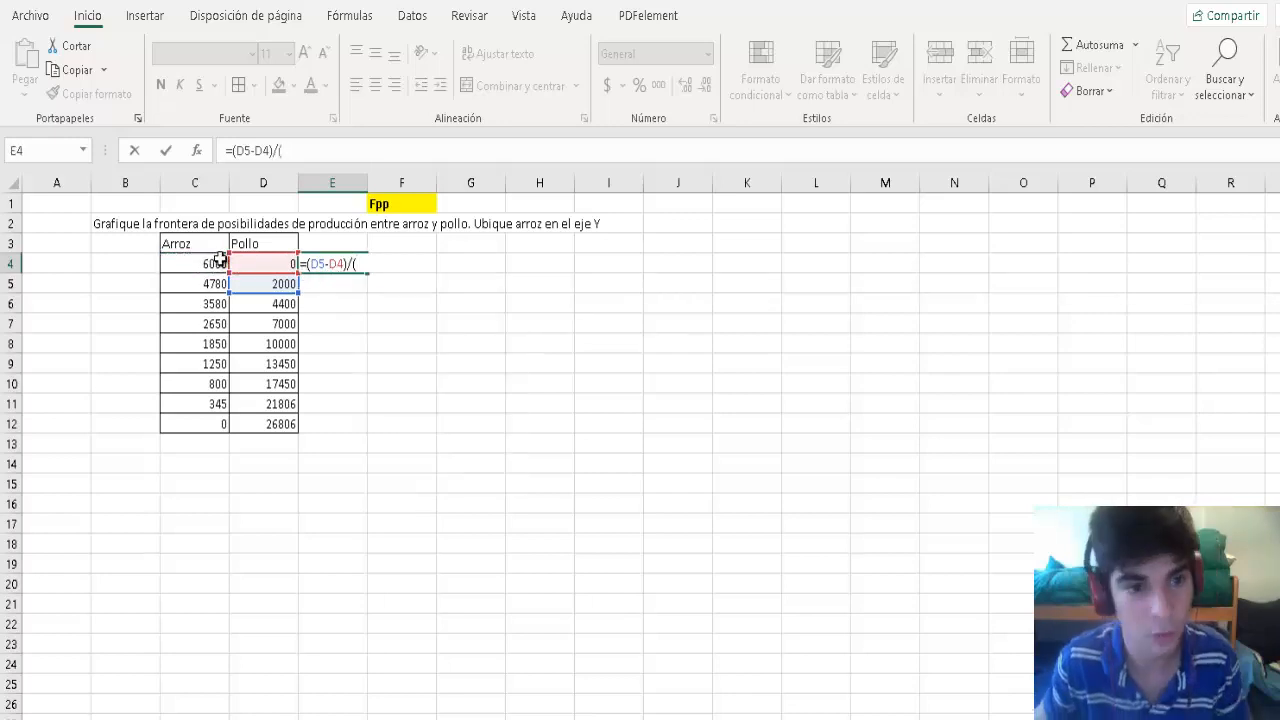
click(206, 263)
text(-)
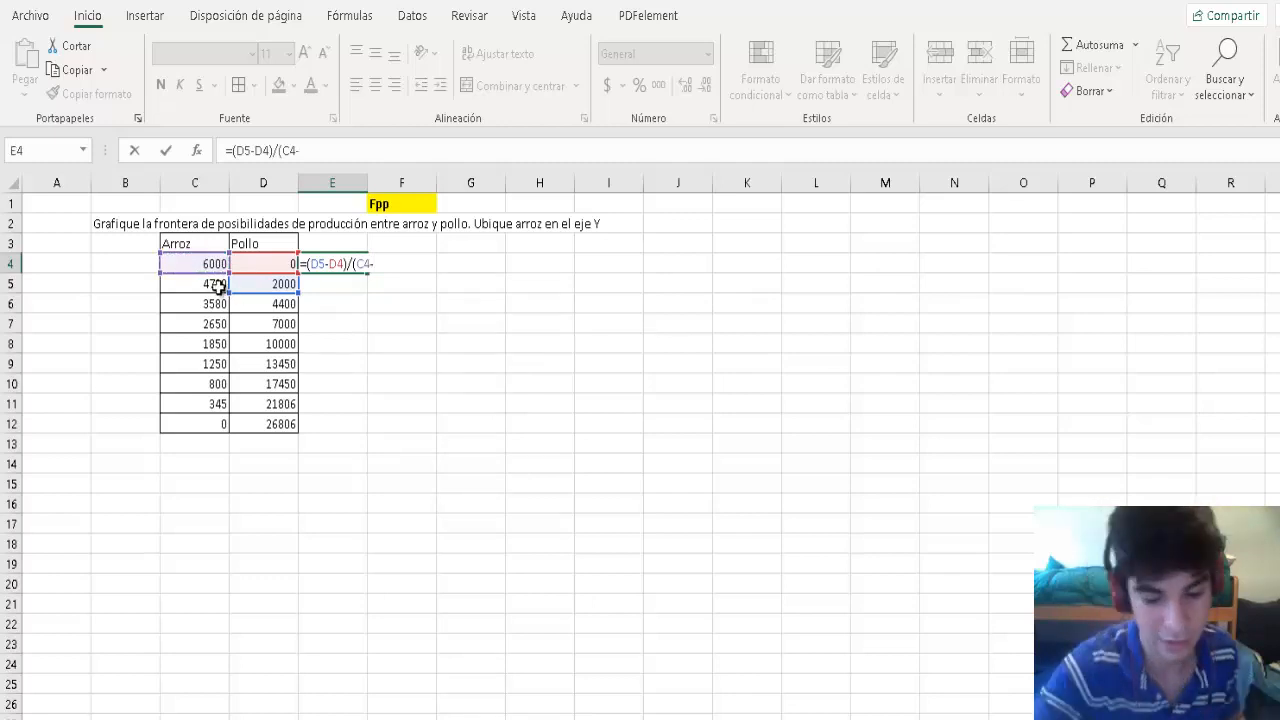
click(214, 285)
text())
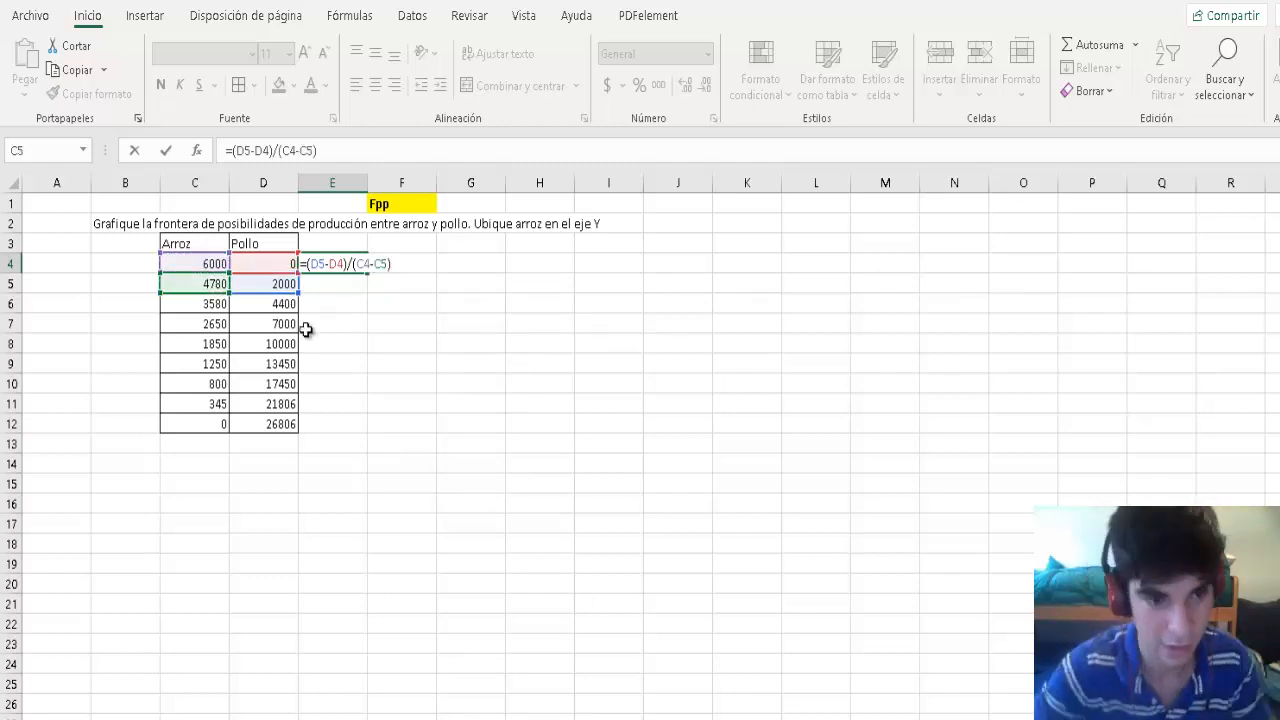
key(Return)
- Fill the E4 ratio formula down through E11
click(362, 265)
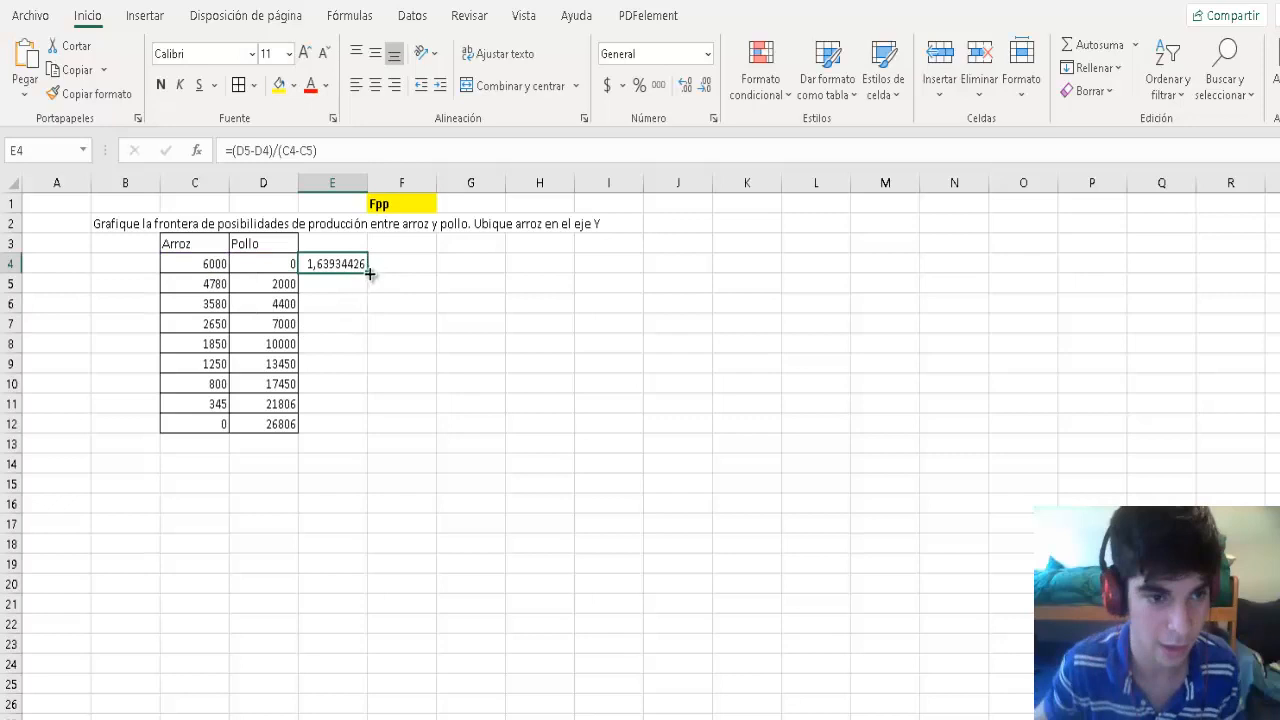
drag(369, 272, 351, 412)
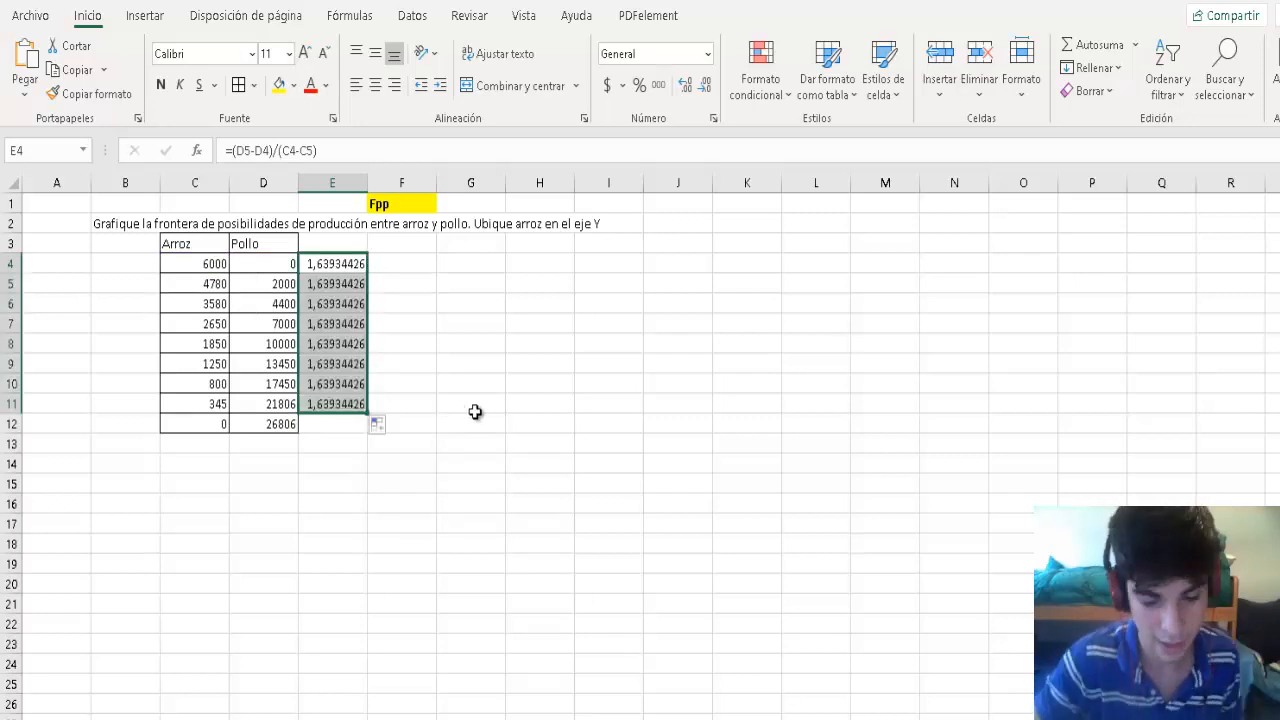
click(472, 424)
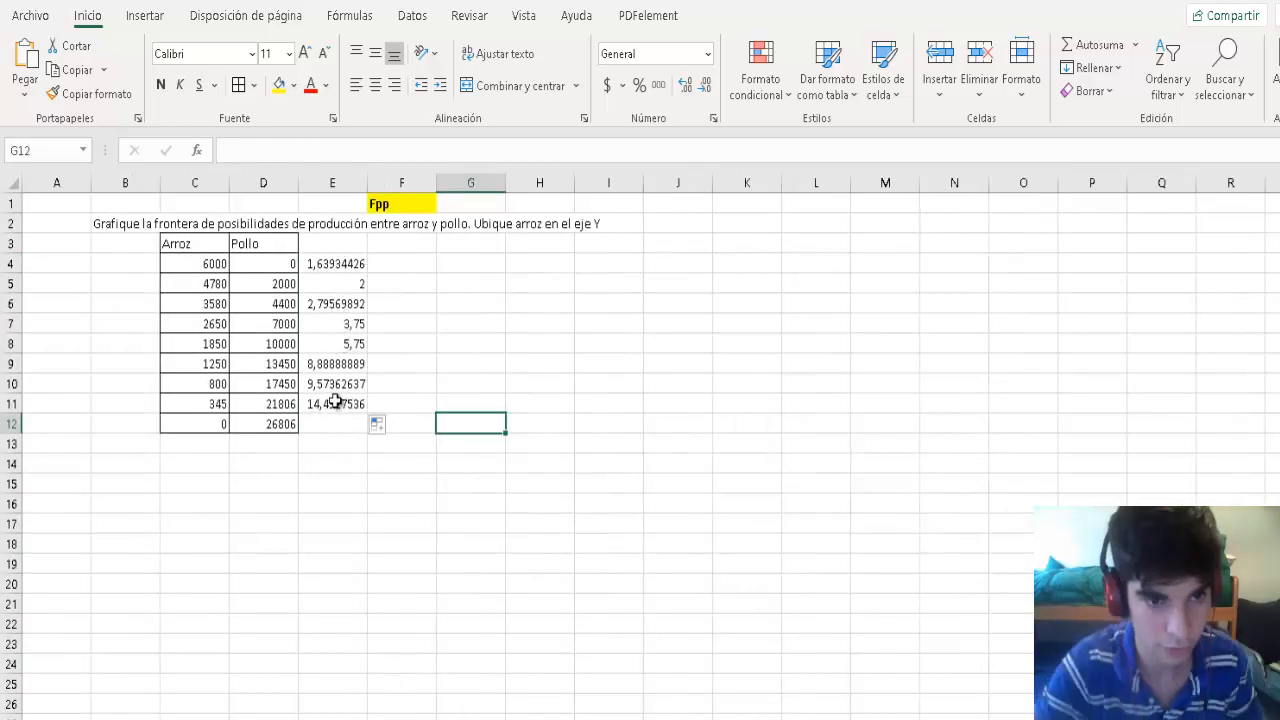
- Enter the note COSTO DE OPORTUNIDAD DECRECIENTE in F6 beside the calculated ratios
click(412, 300)
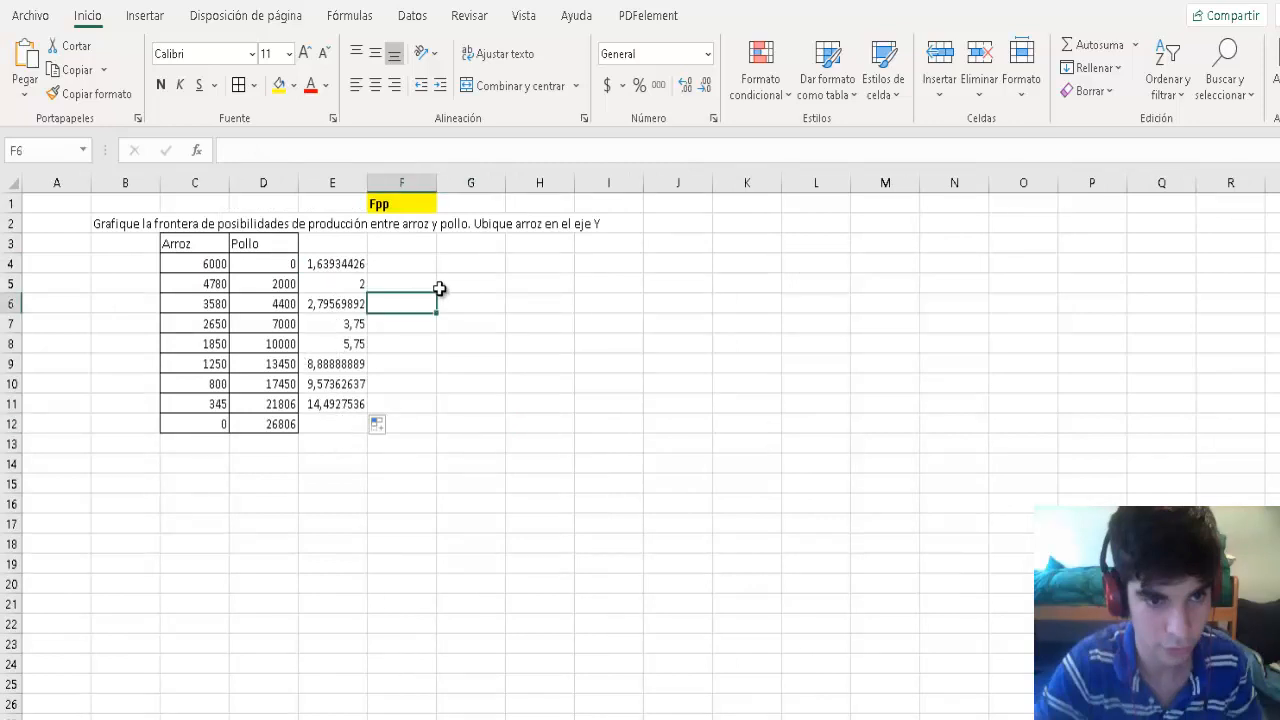
text(COS)
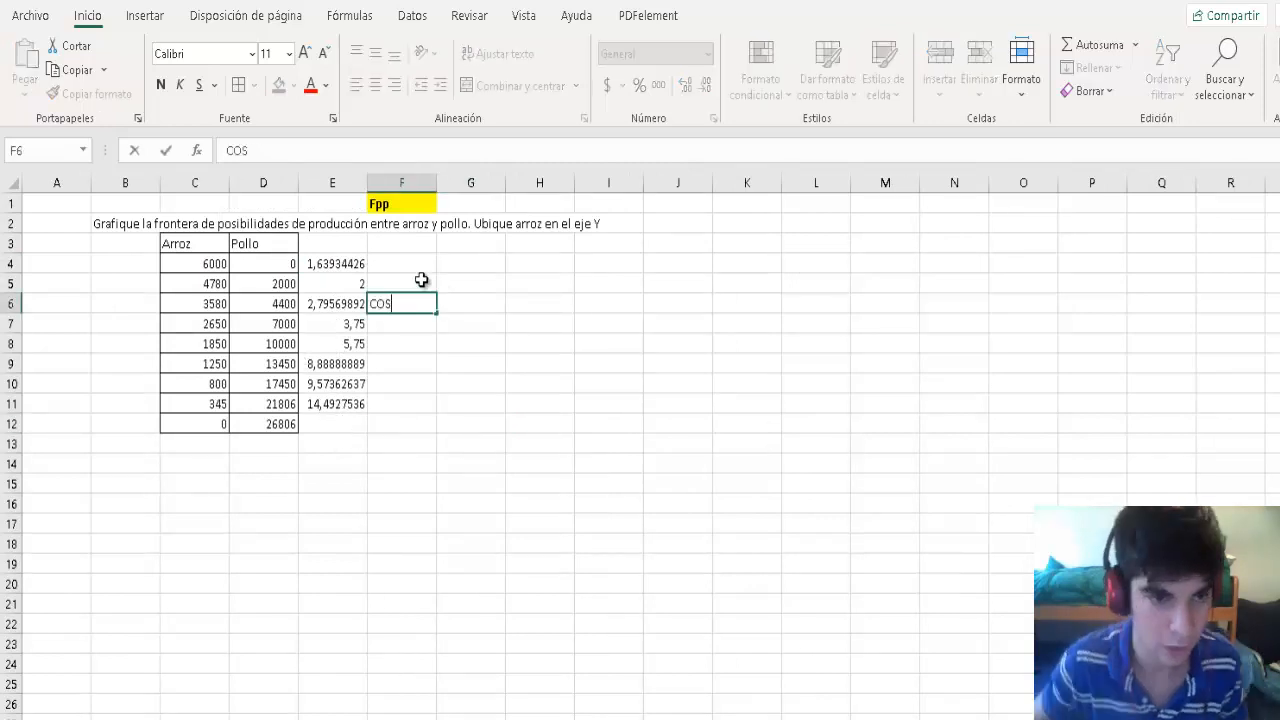
text(TO DE OPORTUN)
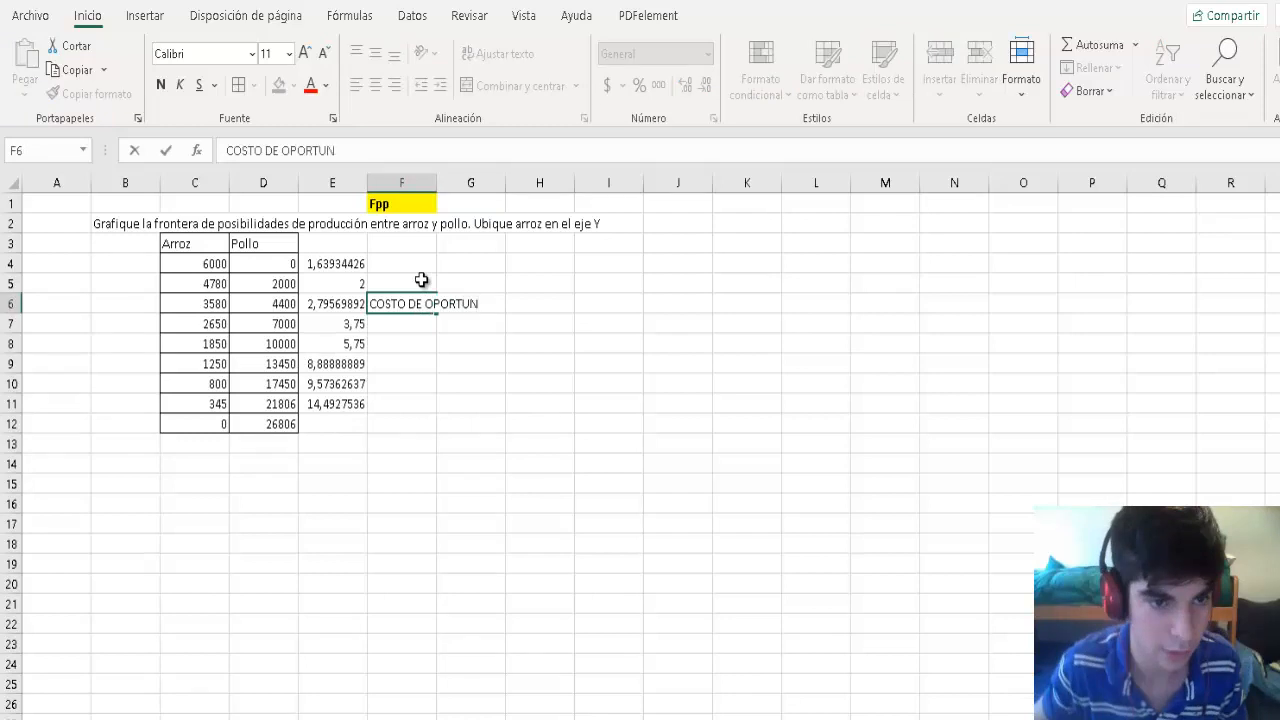
text(D DECRECIENTE)
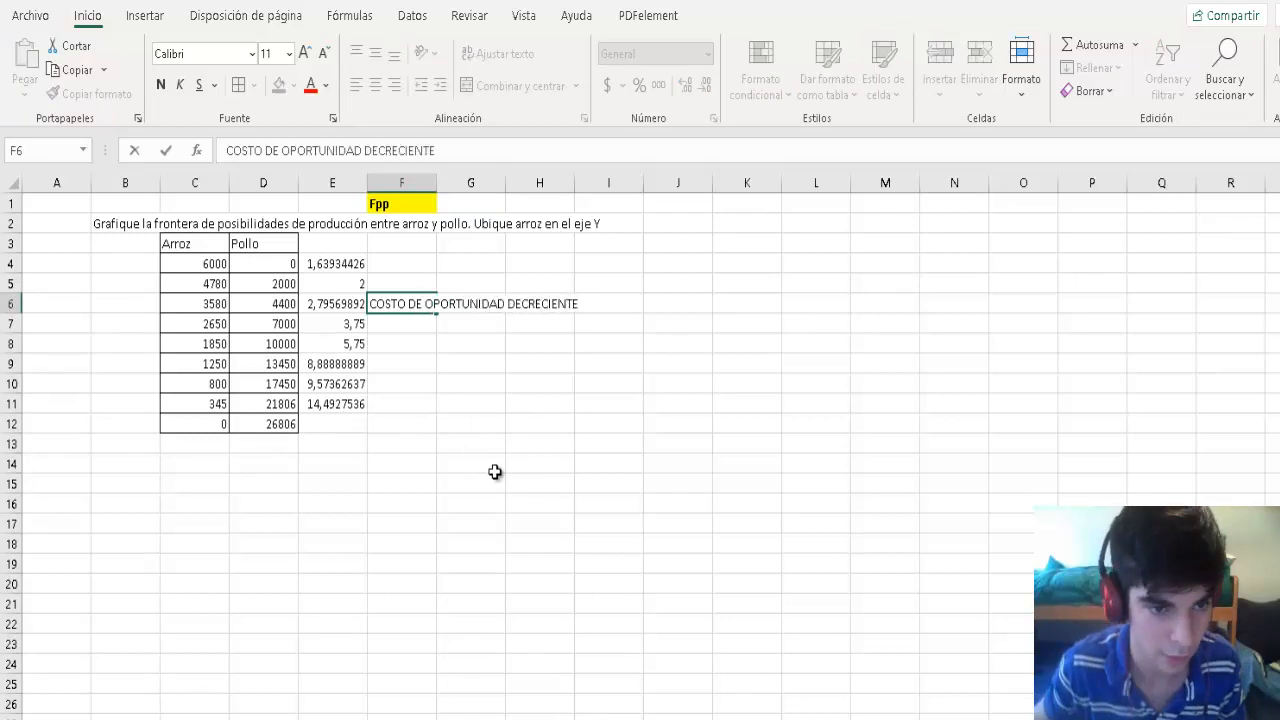
click(495, 472)
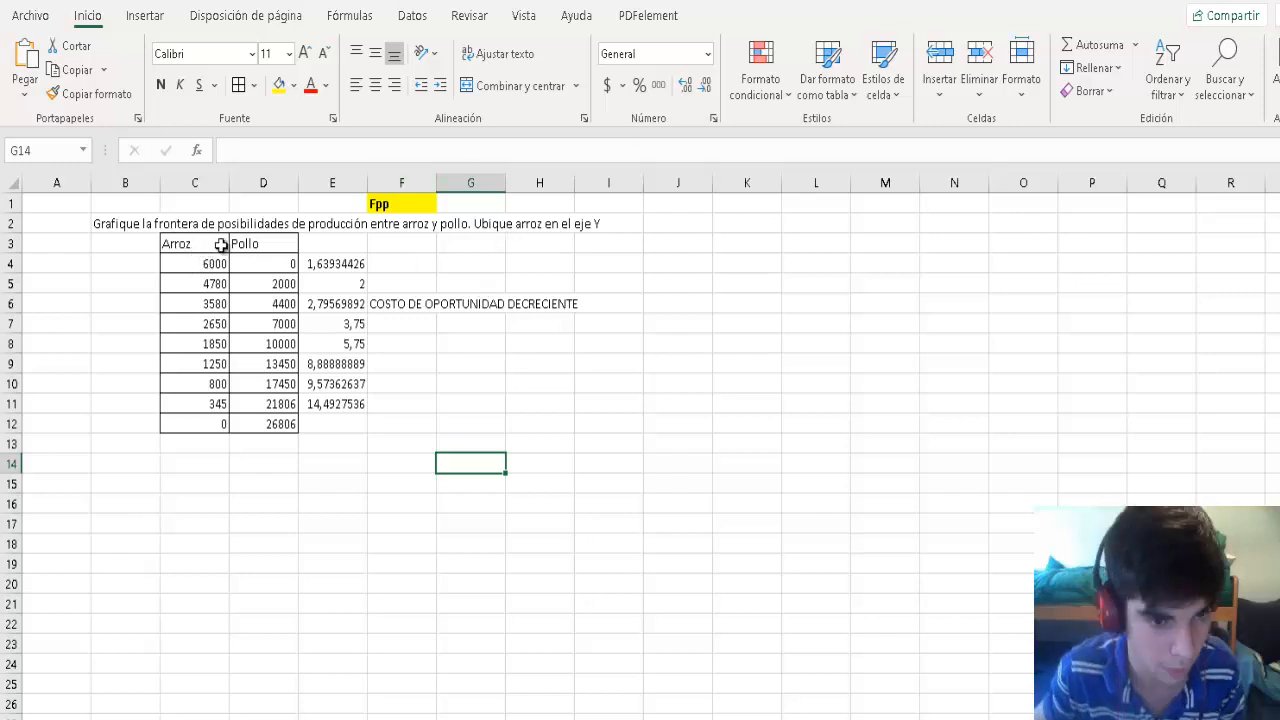
- Insert the recommended Dispersión chart for C3:D12 and place it beside the table over about I3:O17
drag(221, 245, 280, 425)
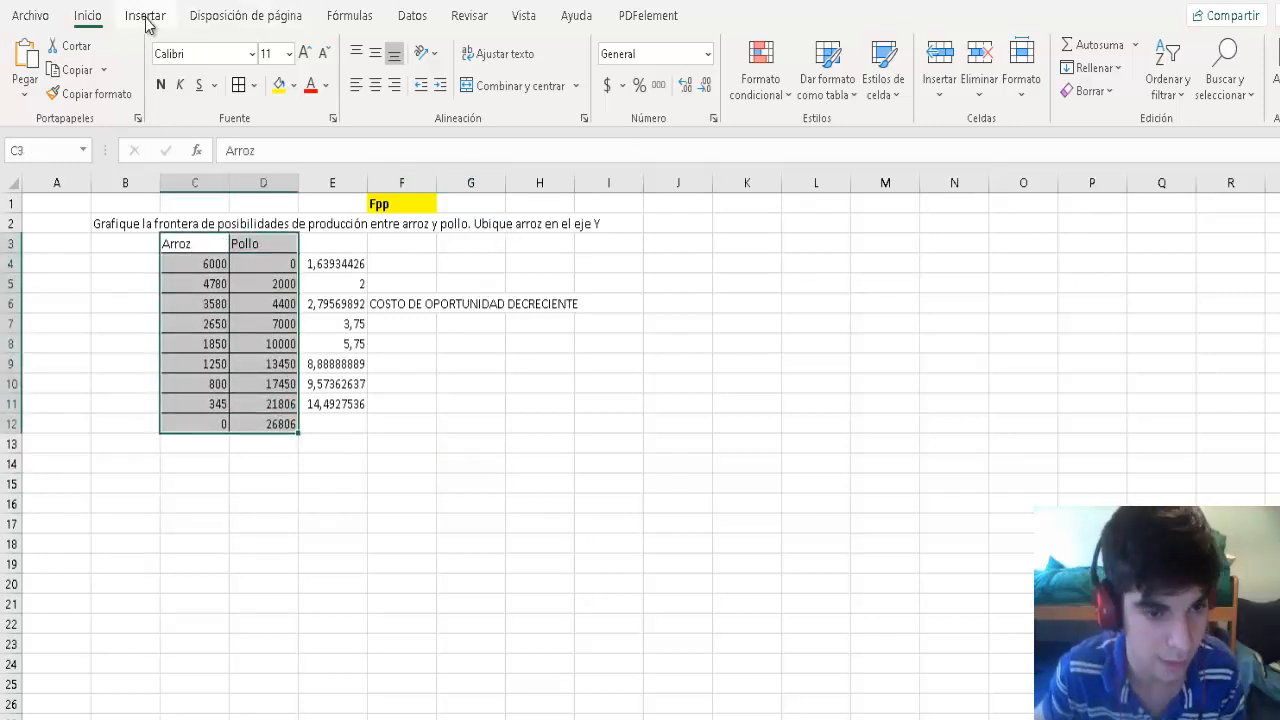
click(145, 17)
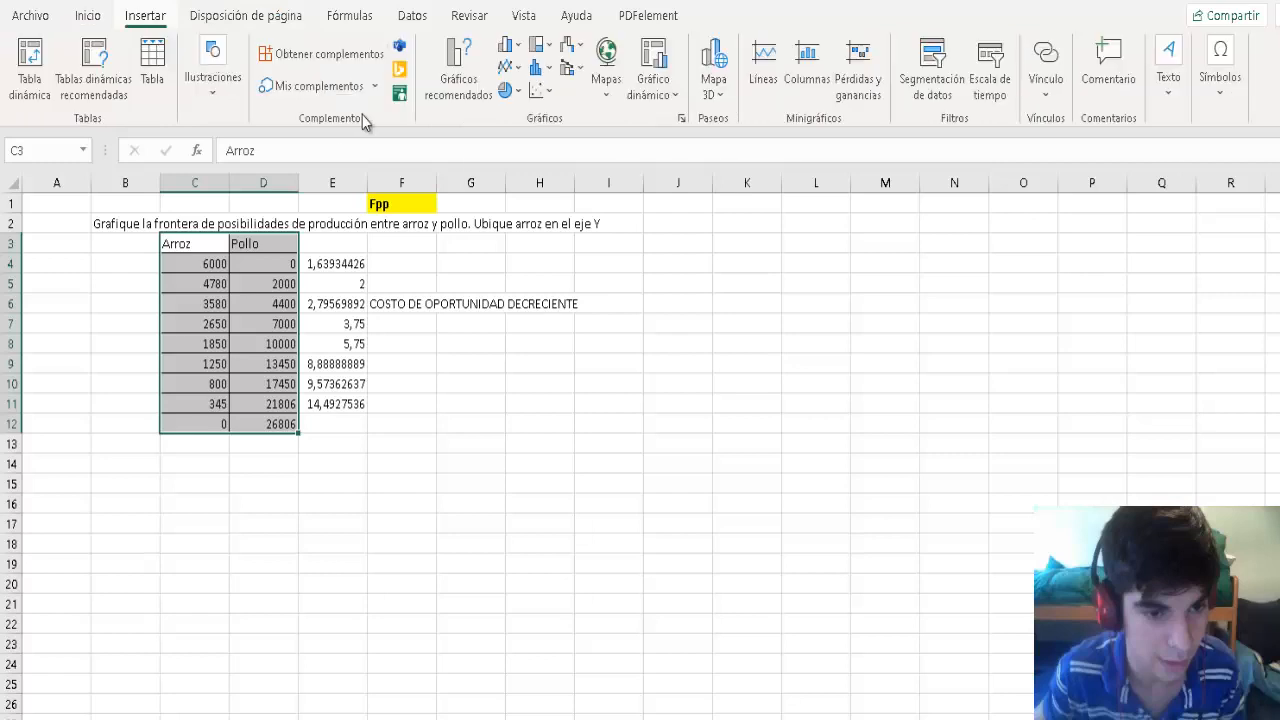
click(681, 119)
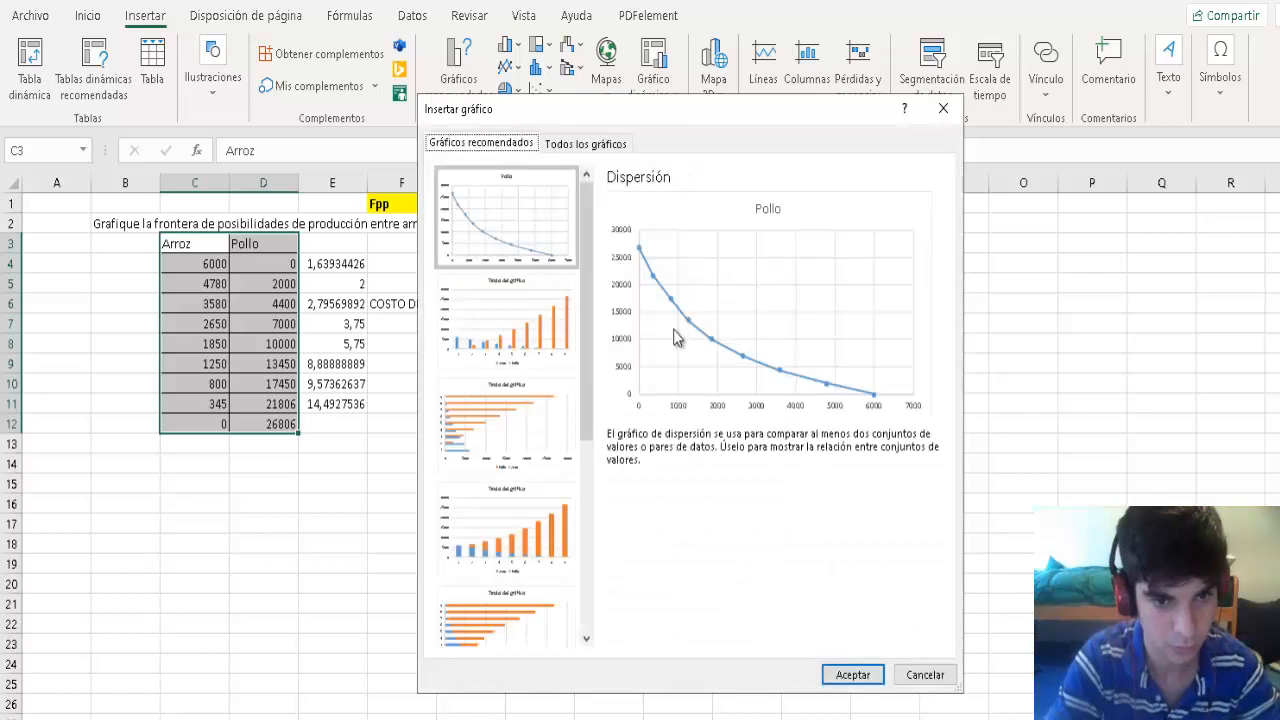
click(845, 675)
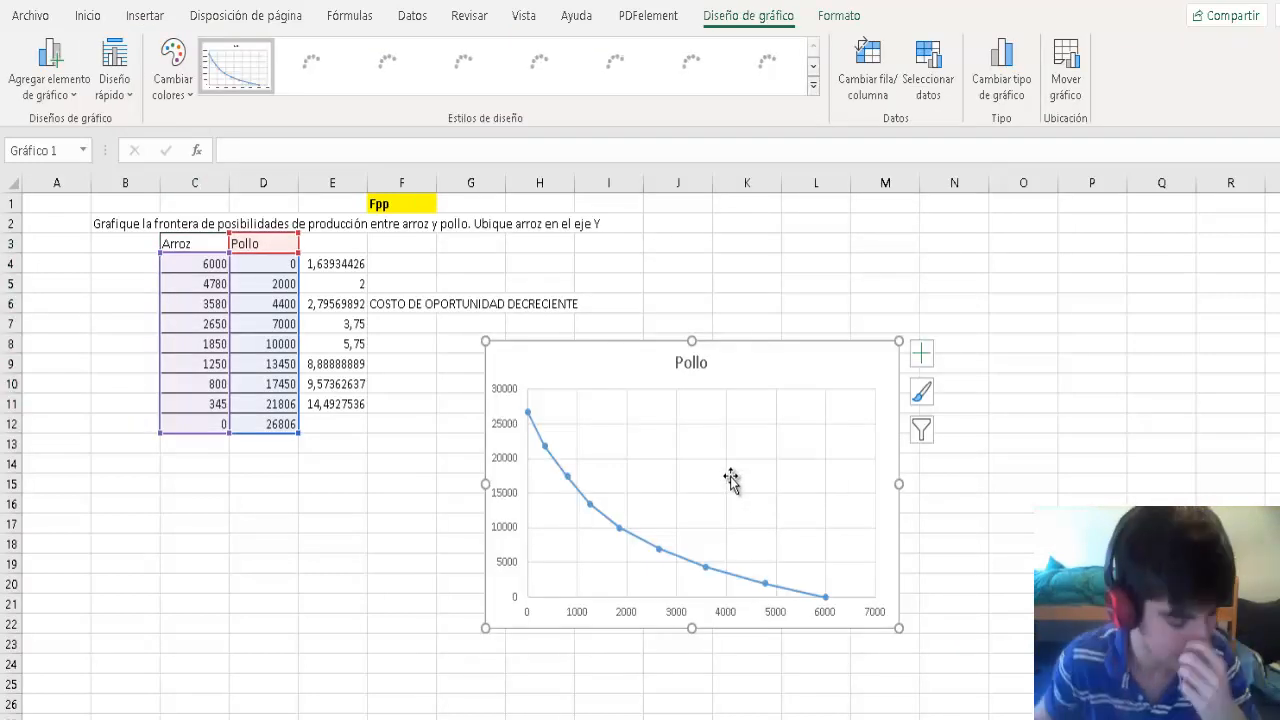
drag(780, 357, 914, 266)
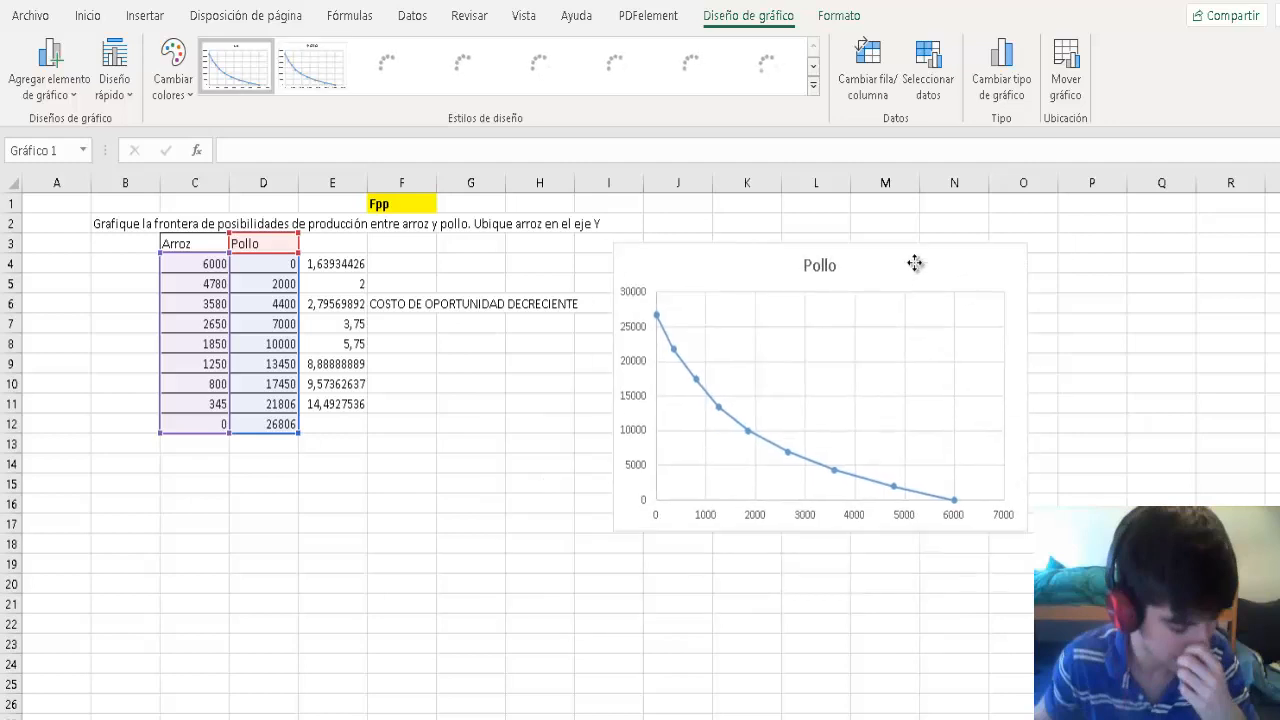
click(779, 587)
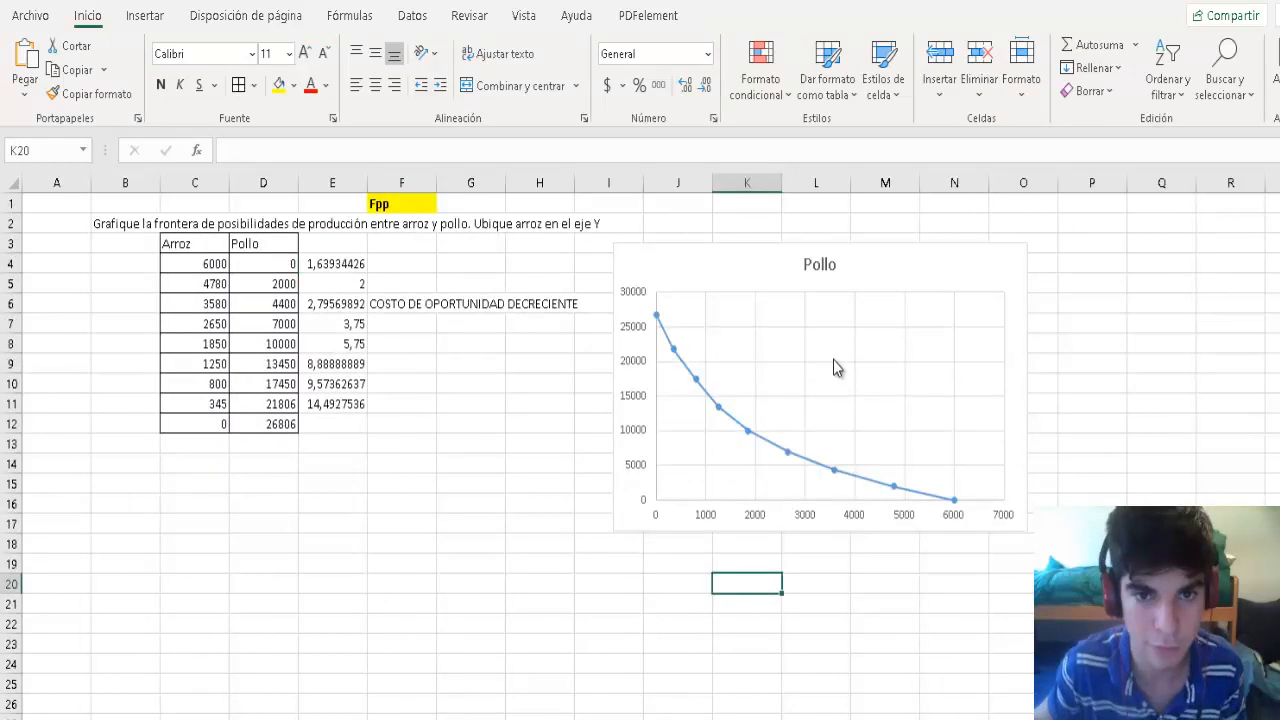
- In the chart's data source, rename the Pollo series as FPP ENTRE EL POLLO Y EL ARROZ
click(799, 390)
right_click(800, 389)
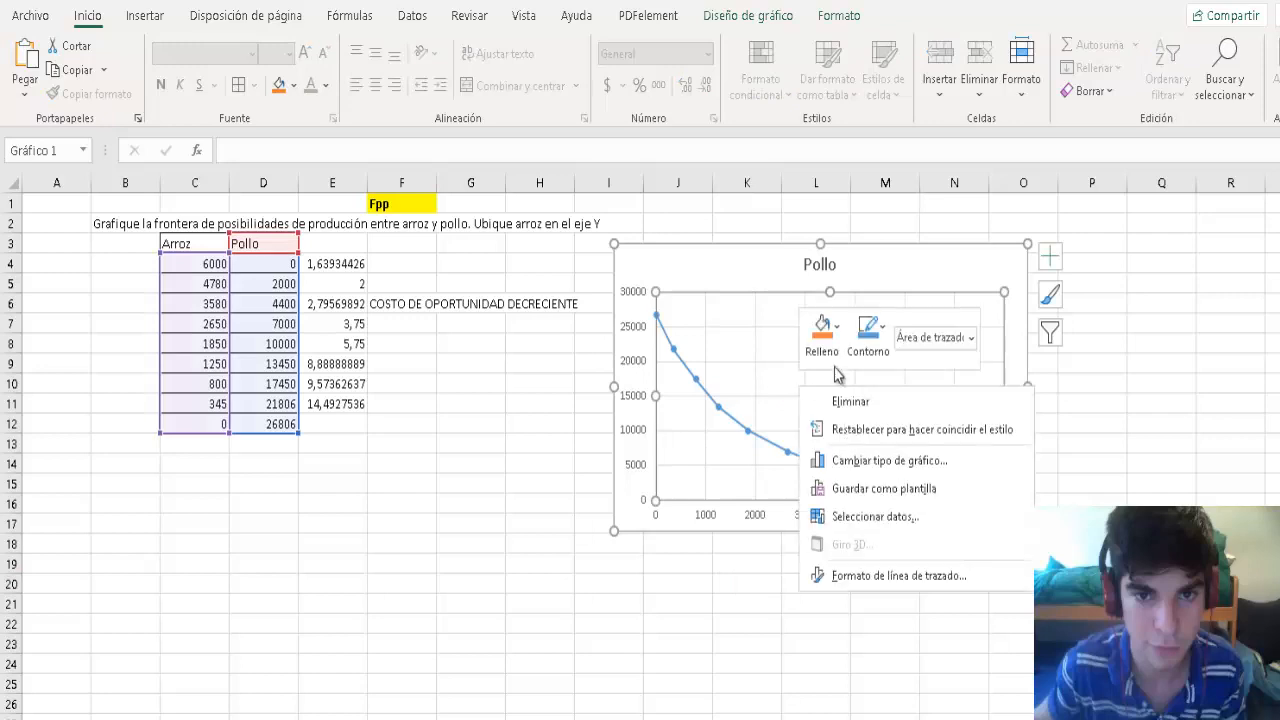
click(870, 516)
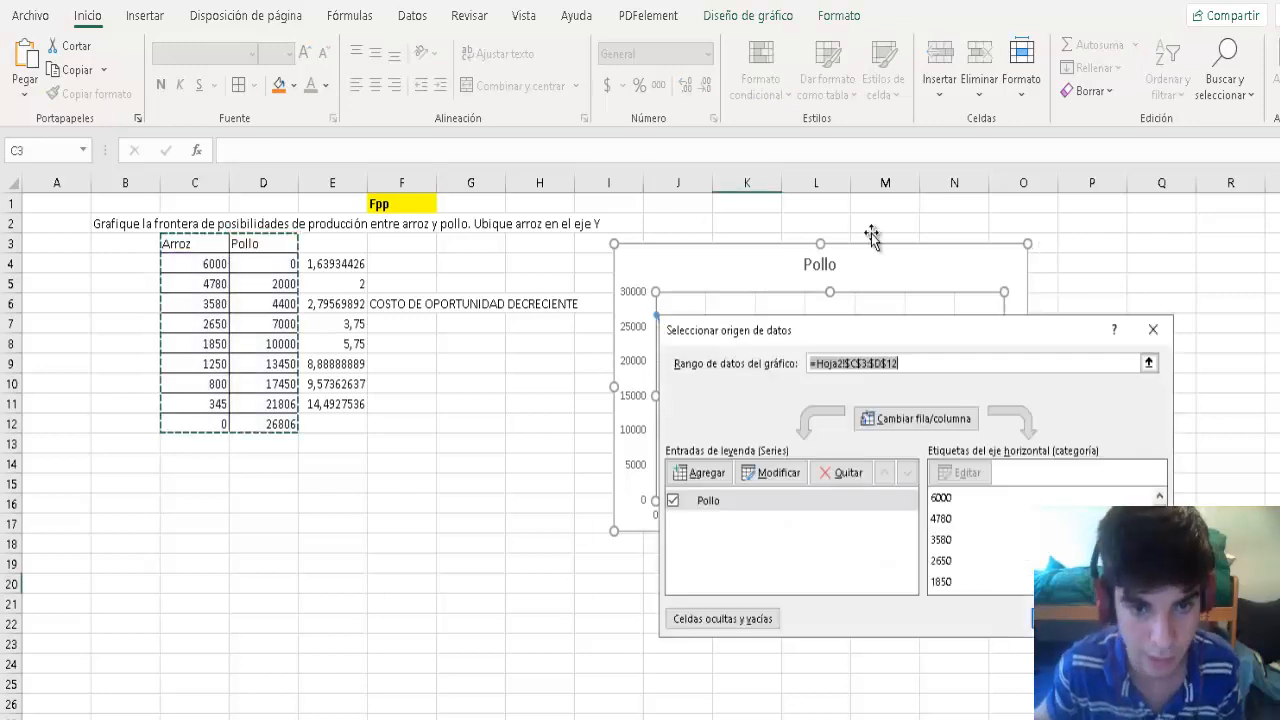
click(762, 473)
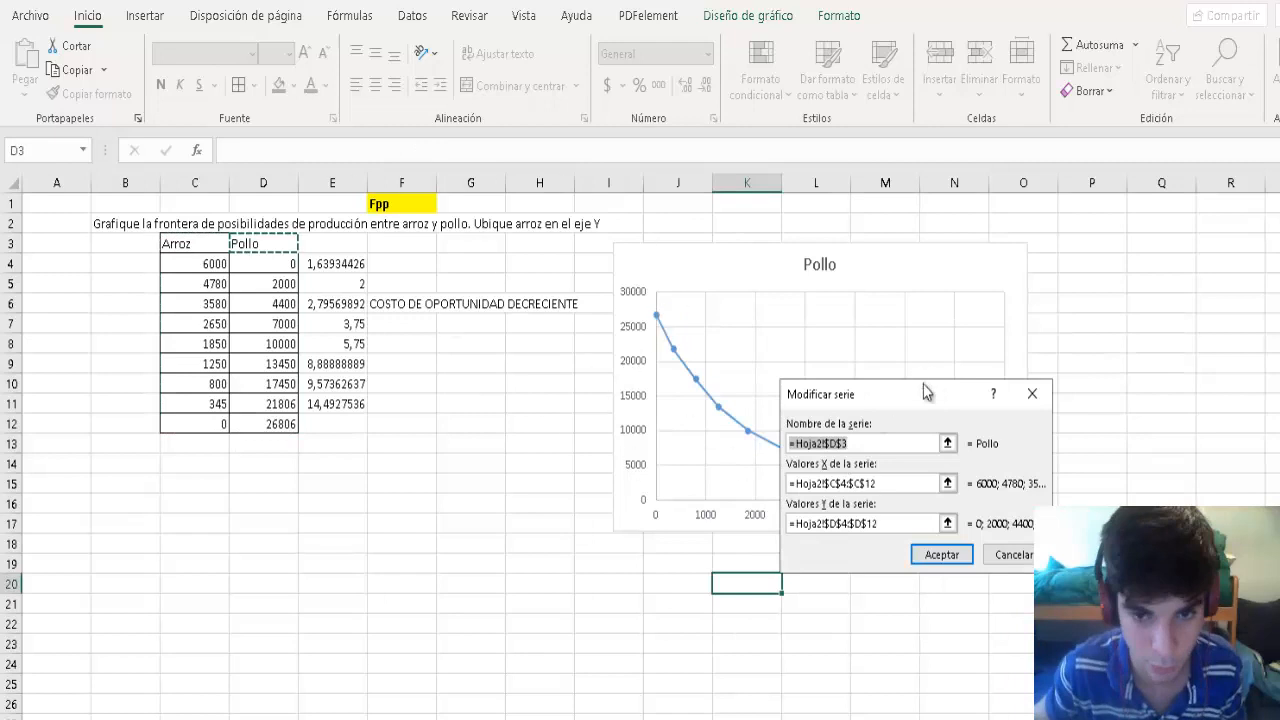
click(878, 443)
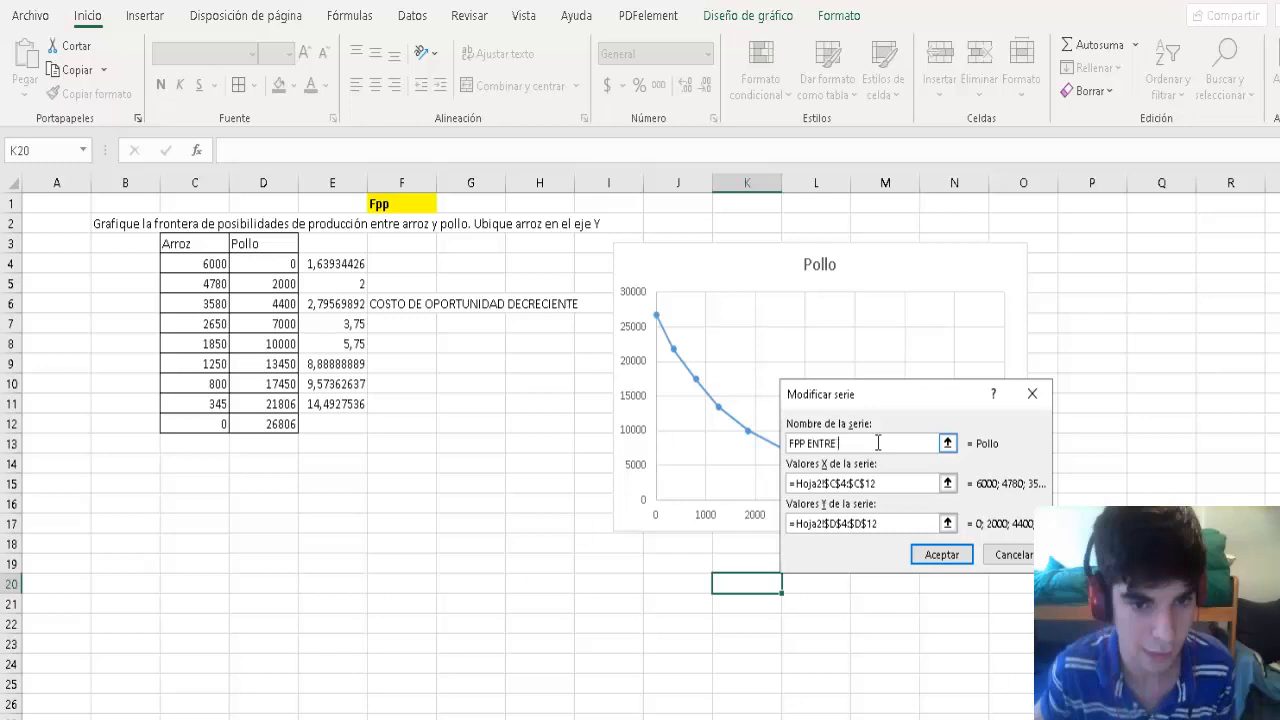
text(FPP ENTRE EL P)
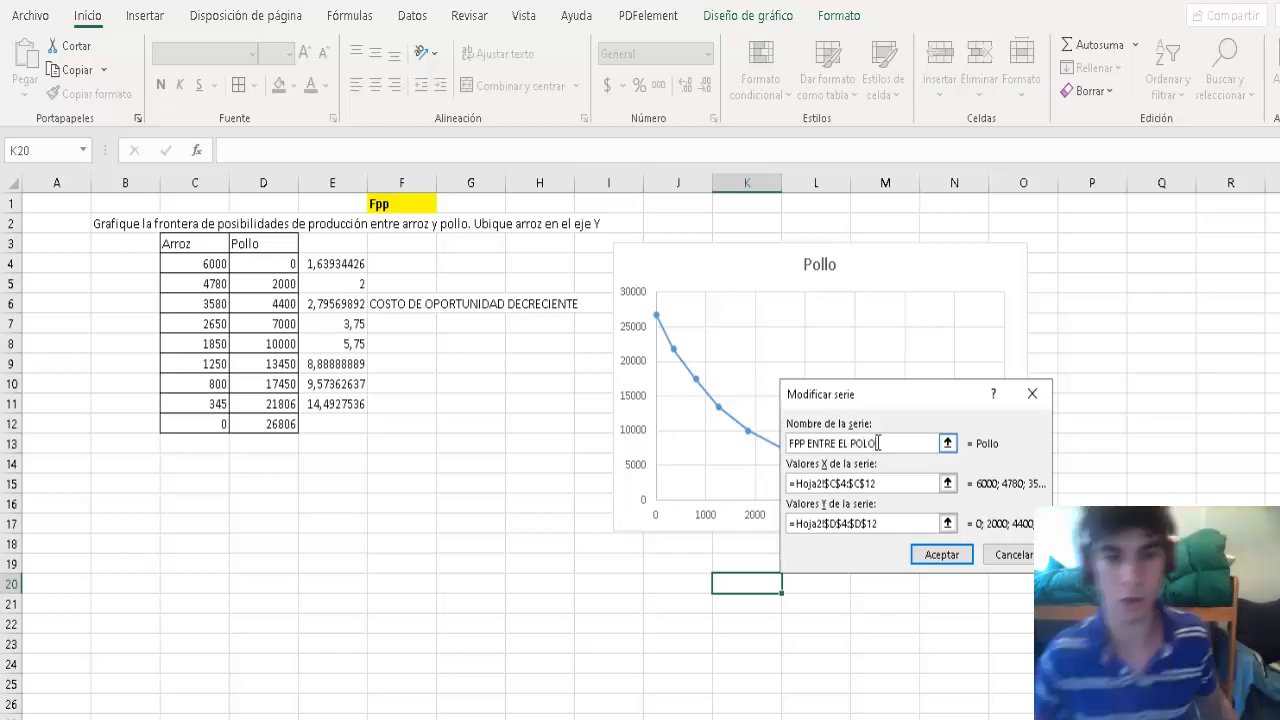
text(OLLO Y EL ARROZ)
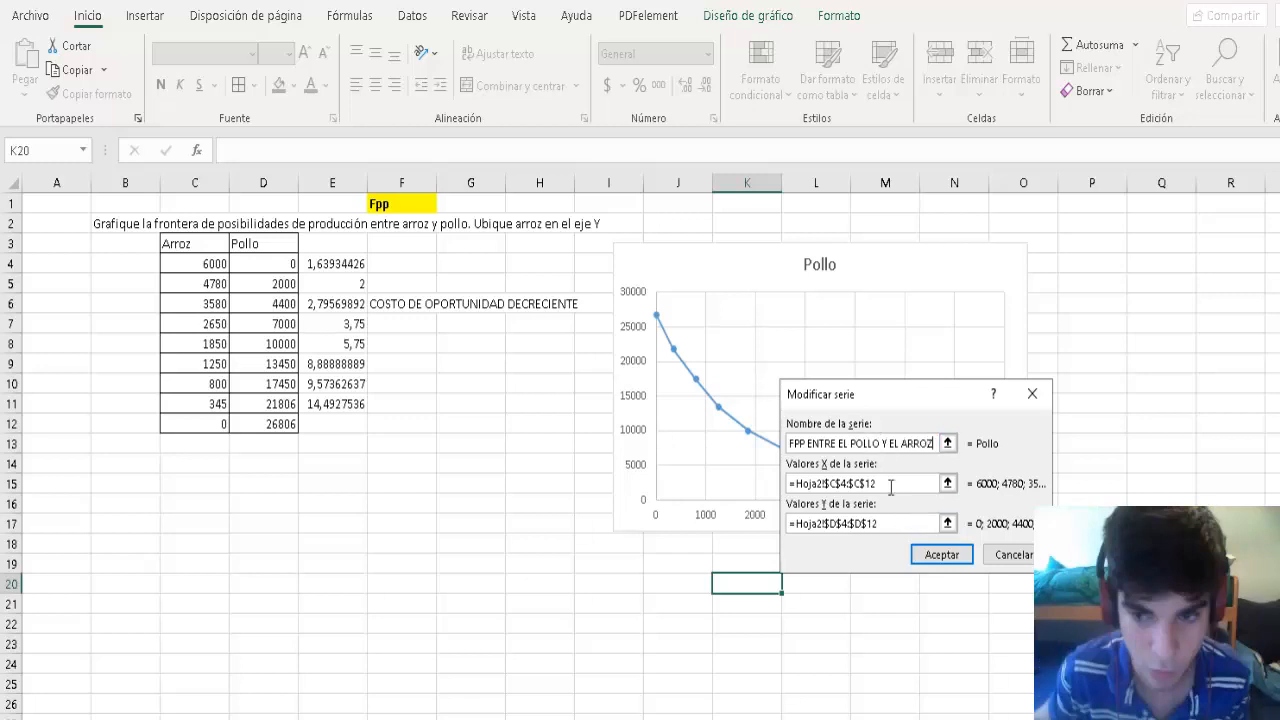
- Swap the rice and chicken chart's axes by setting the series X values to D4:D12 and Y values to C4:C12
drag(890, 485, 797, 482)
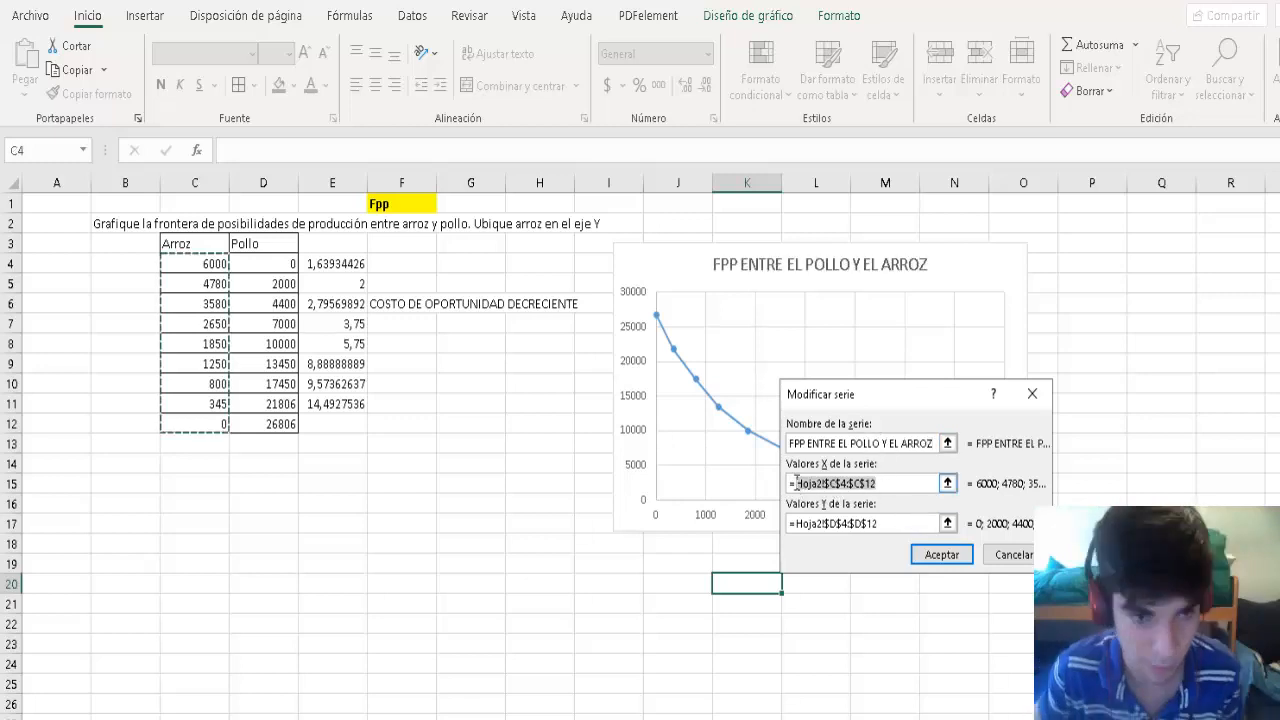
key(BackSpace)
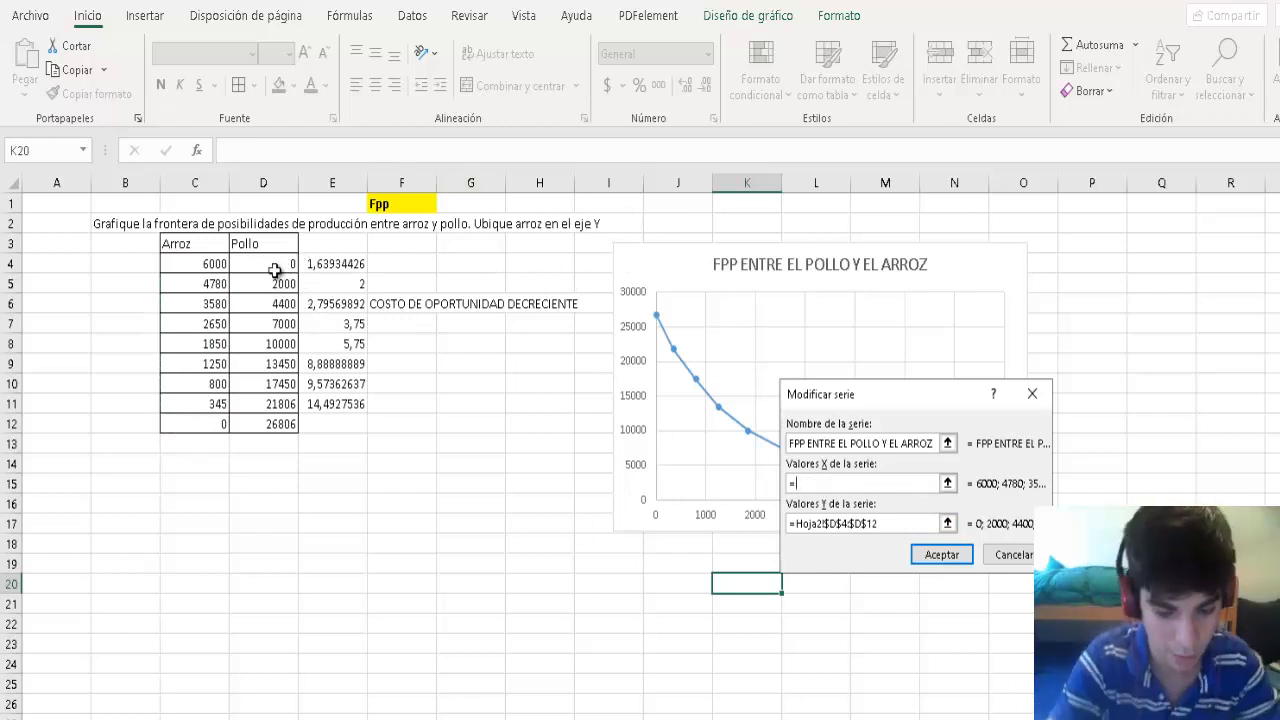
drag(274, 271, 277, 426)
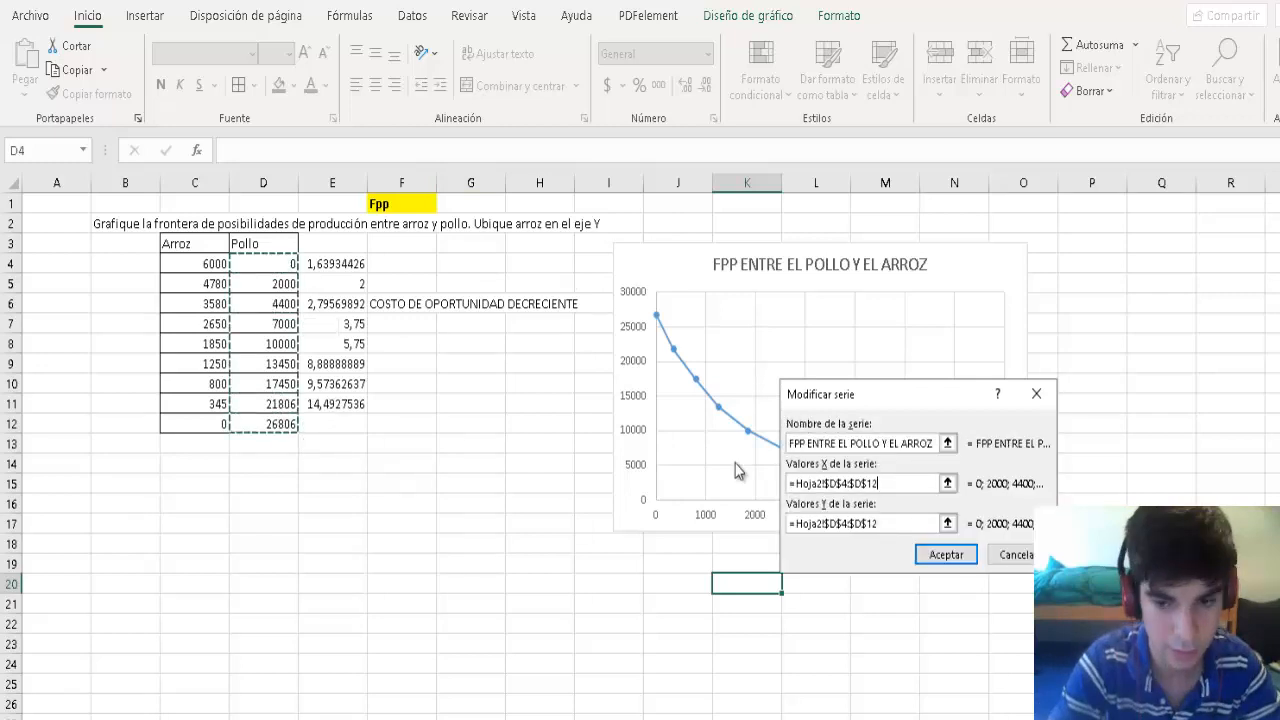
drag(910, 528, 800, 532)
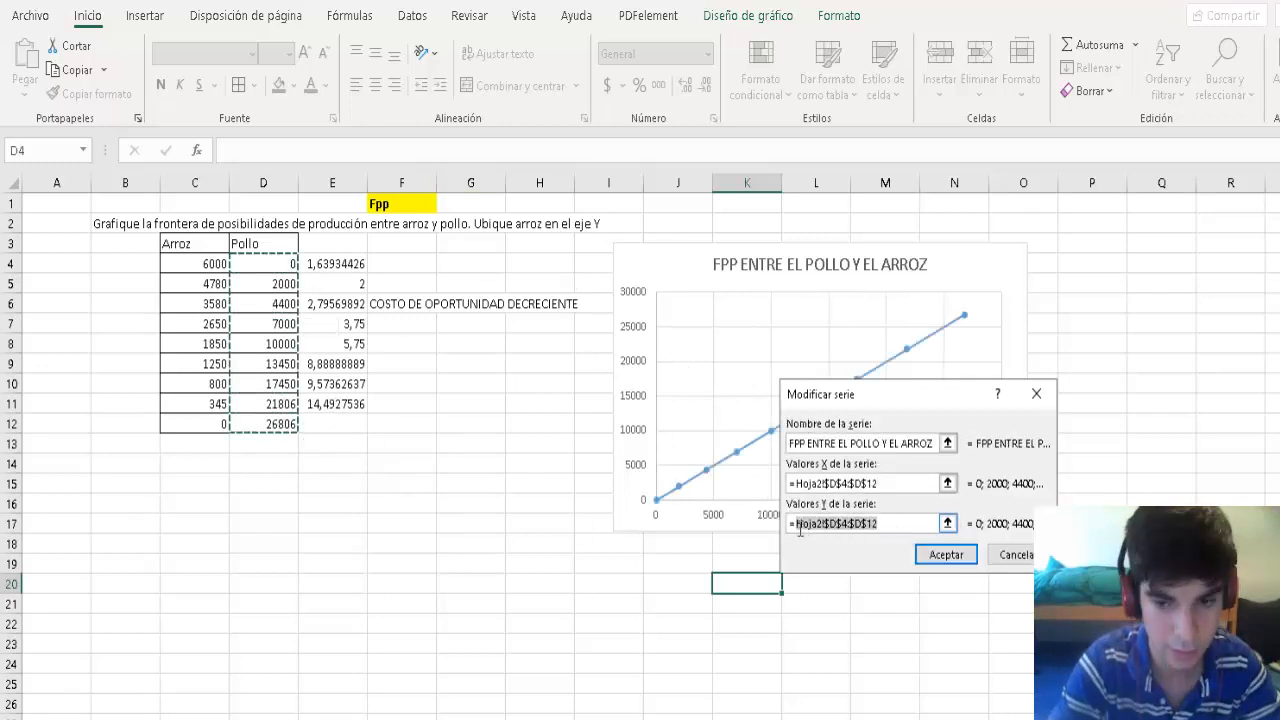
key(BackSpace)
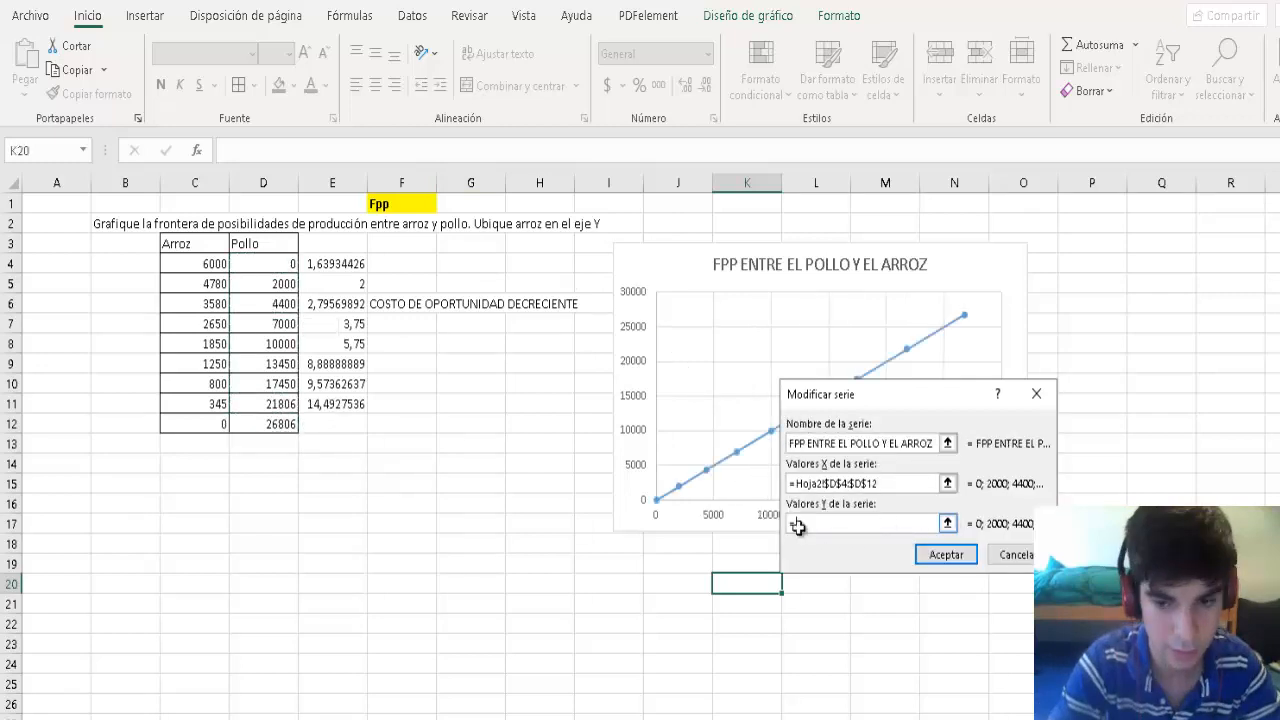
click(210, 265)
drag(200, 332, 200, 425)
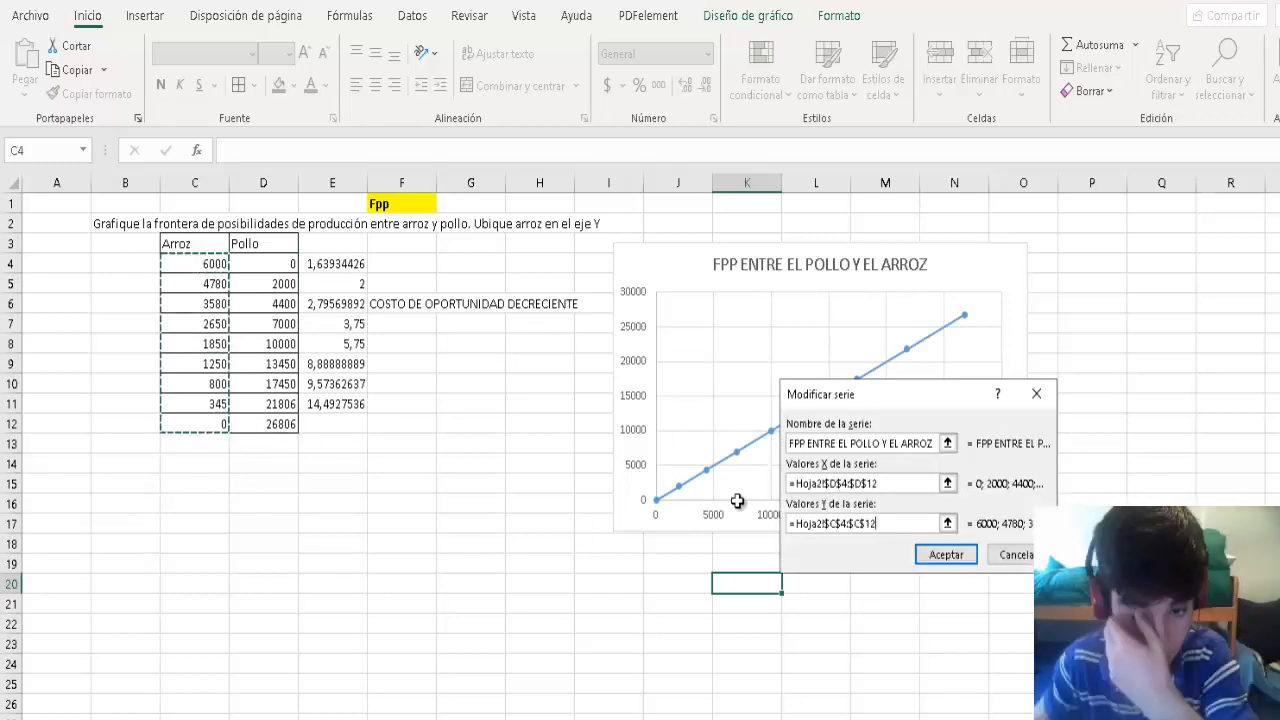
click(944, 556)
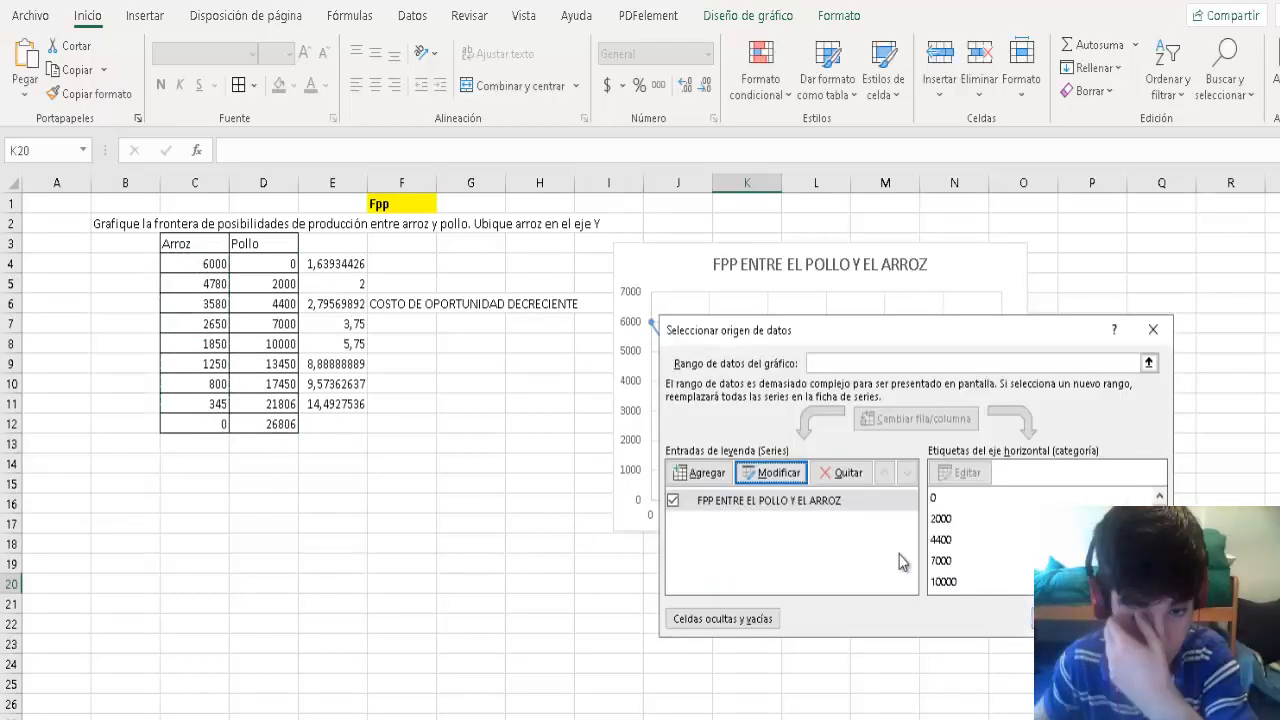
click(1032, 616)
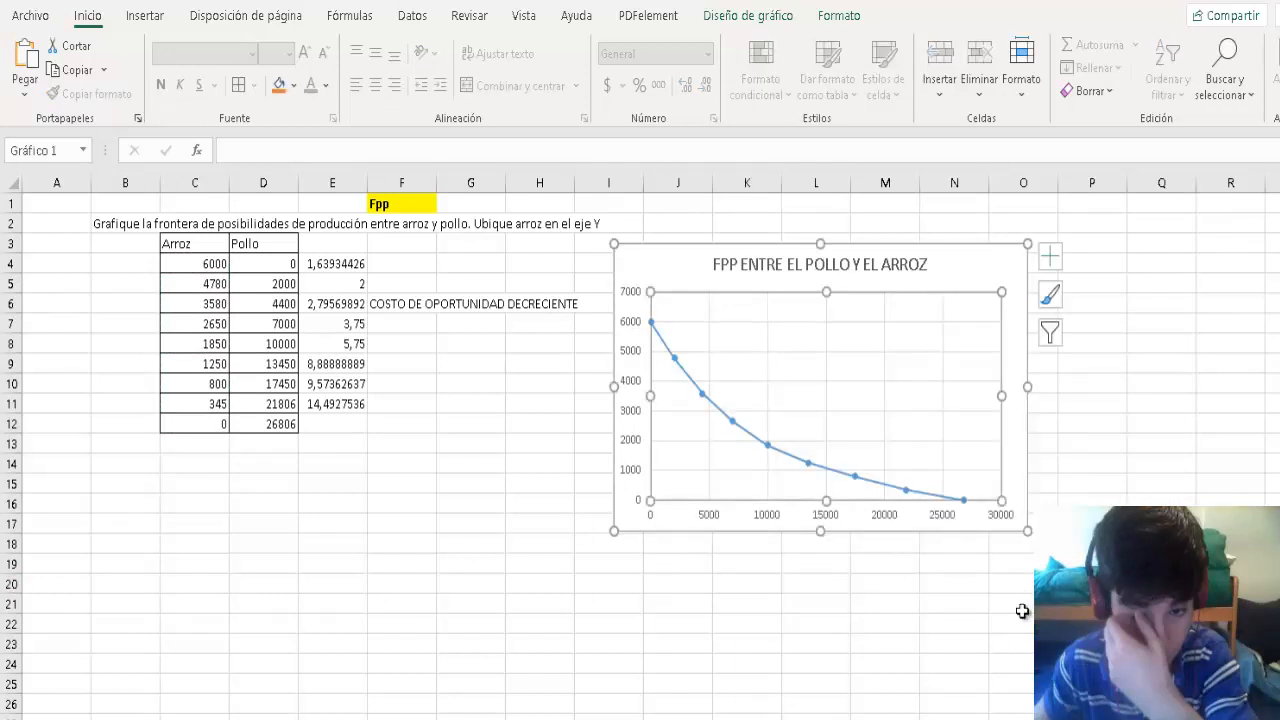
click(901, 641)
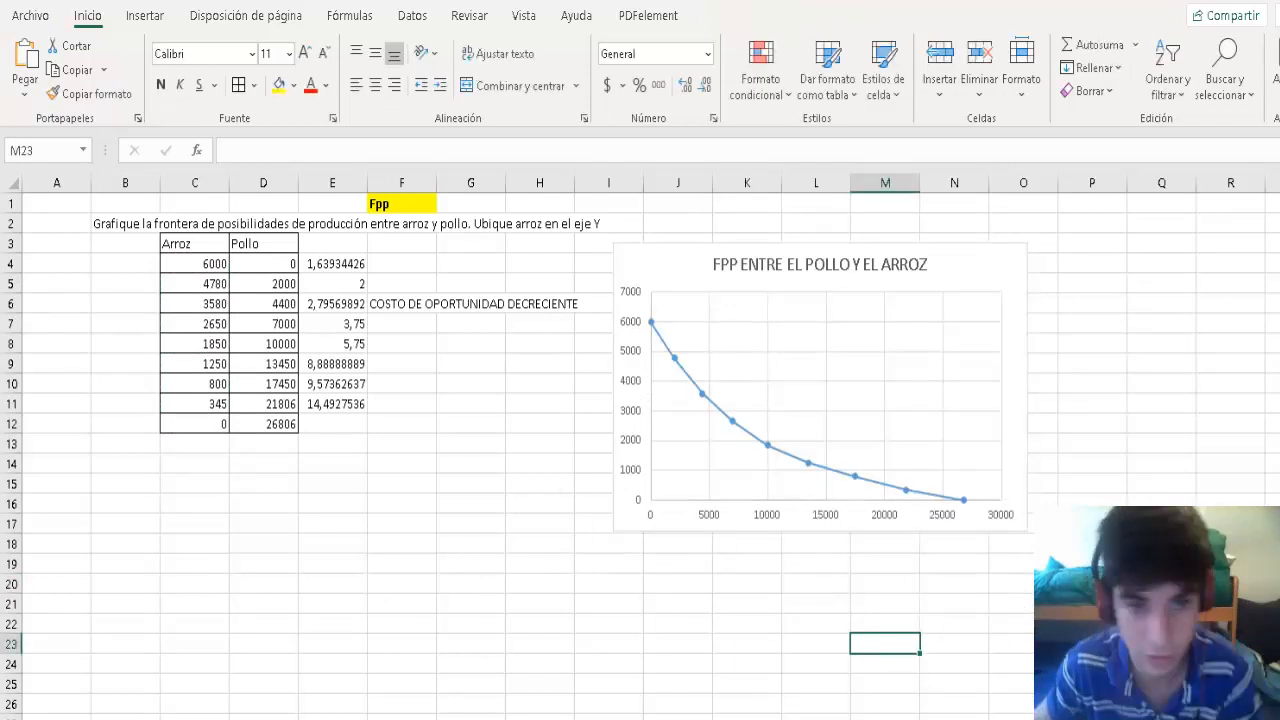
- Enter the header C.O above the ratios in E3 of the rice and chicken sheet and F6 of the tablets sheet
click(755, 458)
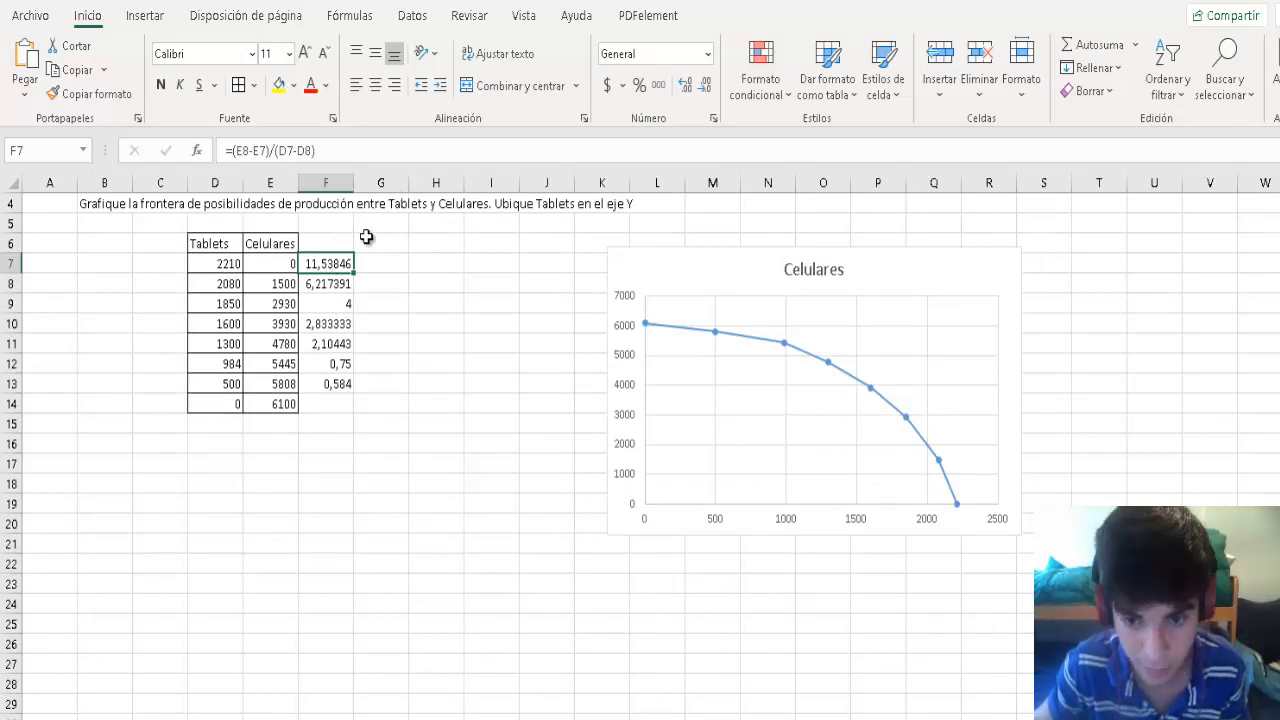
key(Up)
text(COS)
key(BackSpace)
key(BackSpace)
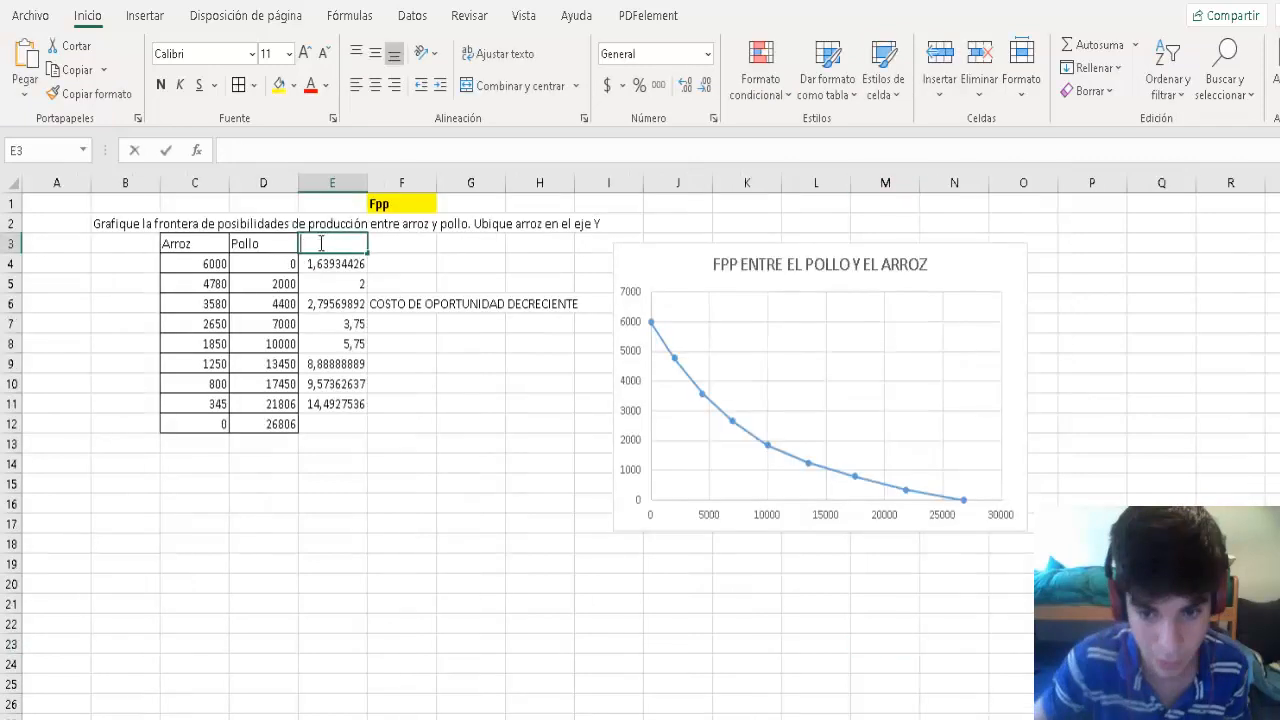
text(C.O)
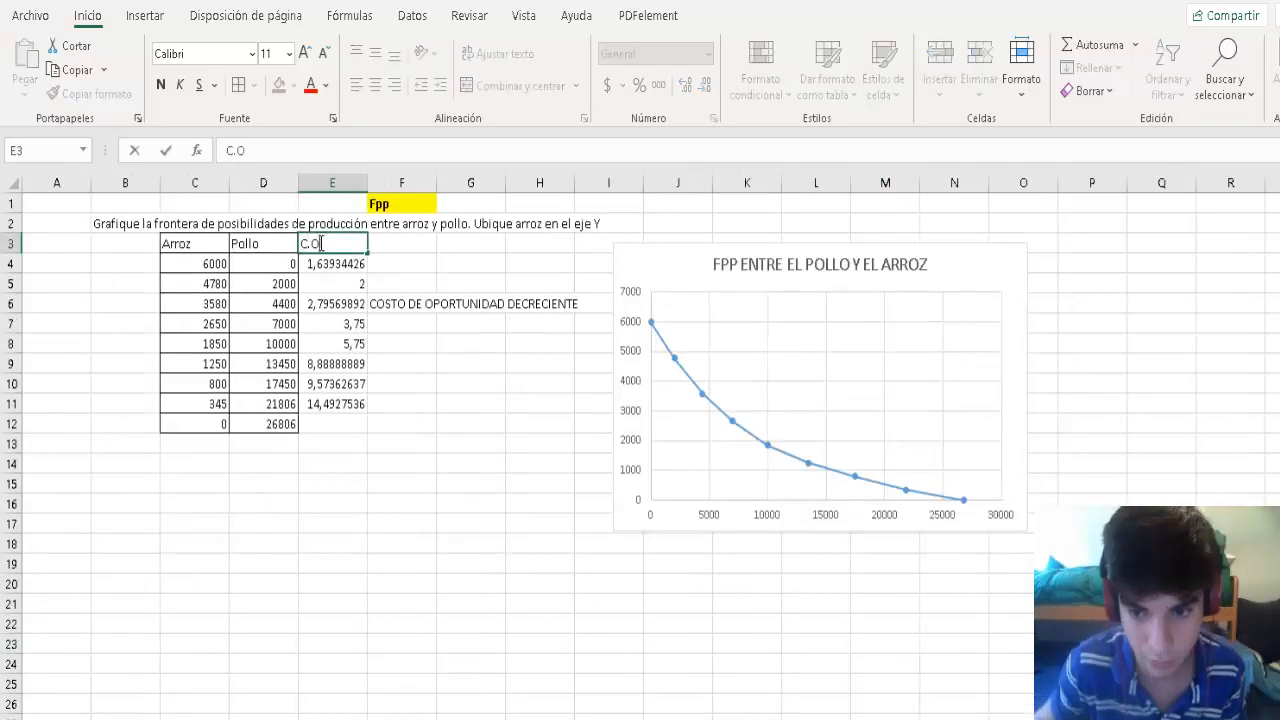
click(401, 544)
click(657, 400)
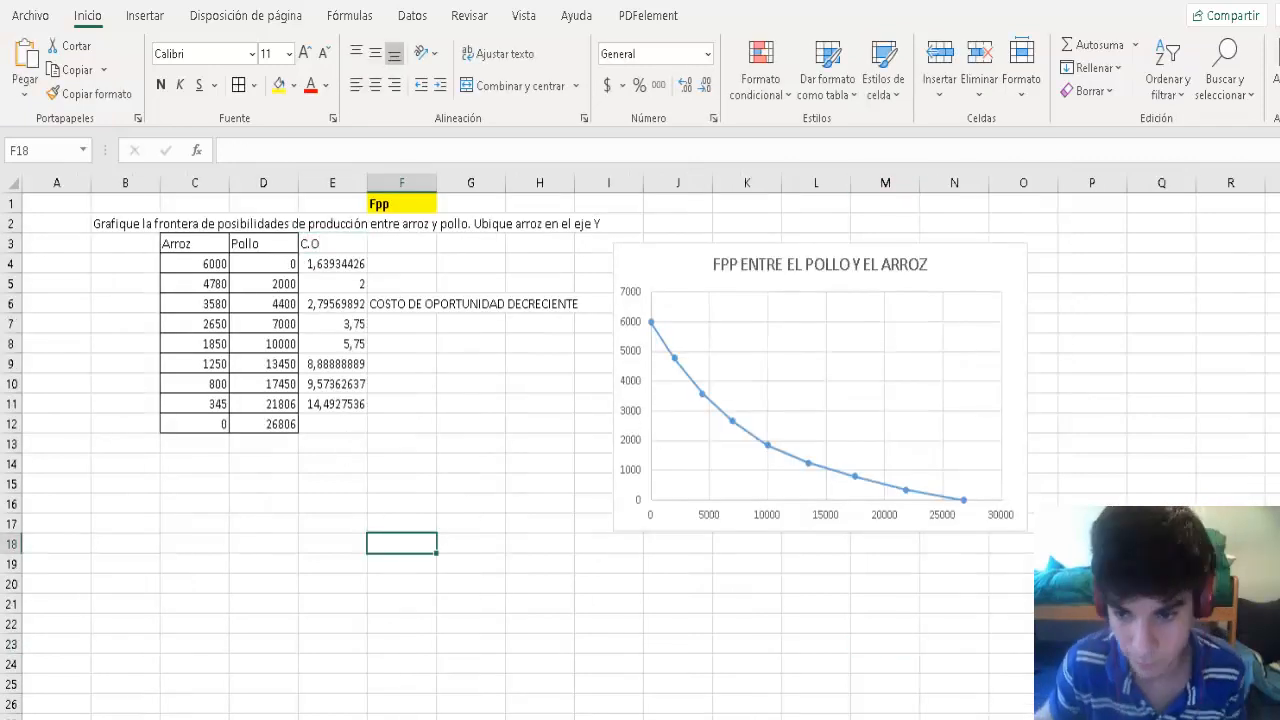
key(Delete)
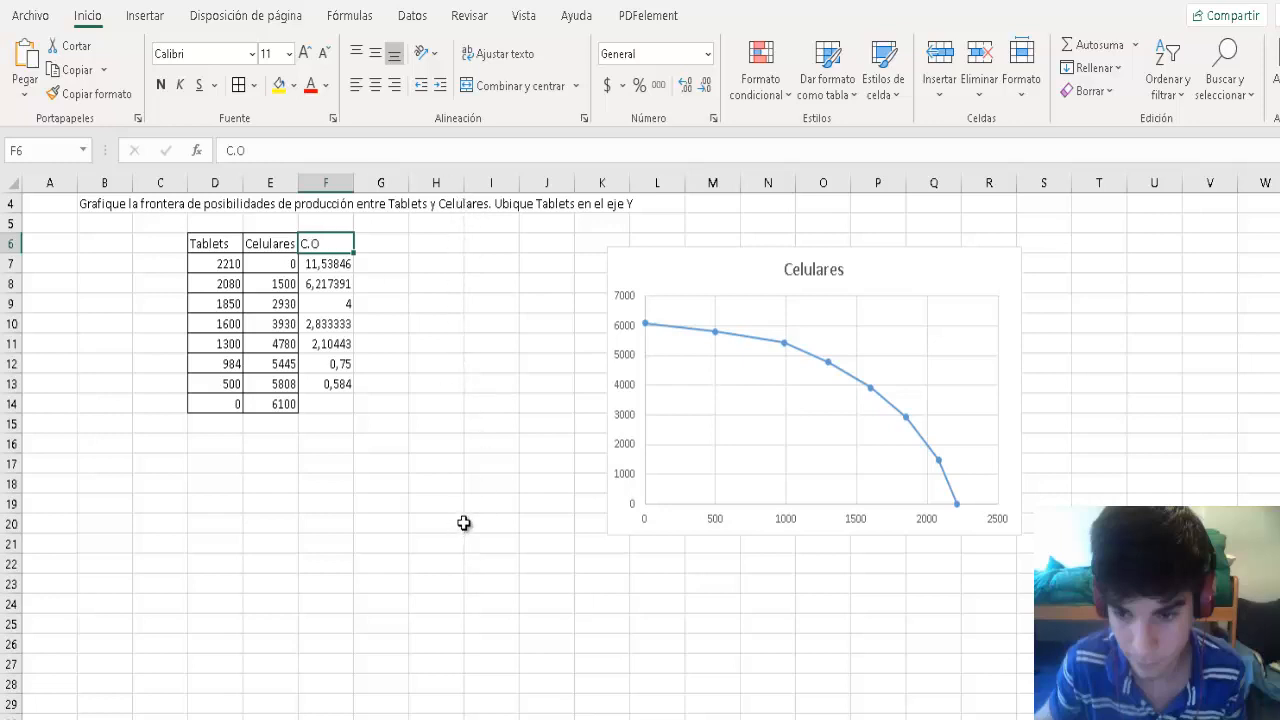
- In the Celulares chart's data source, rename the series as FPP ENTRE CELULARES Y TABLETS
click(774, 403)
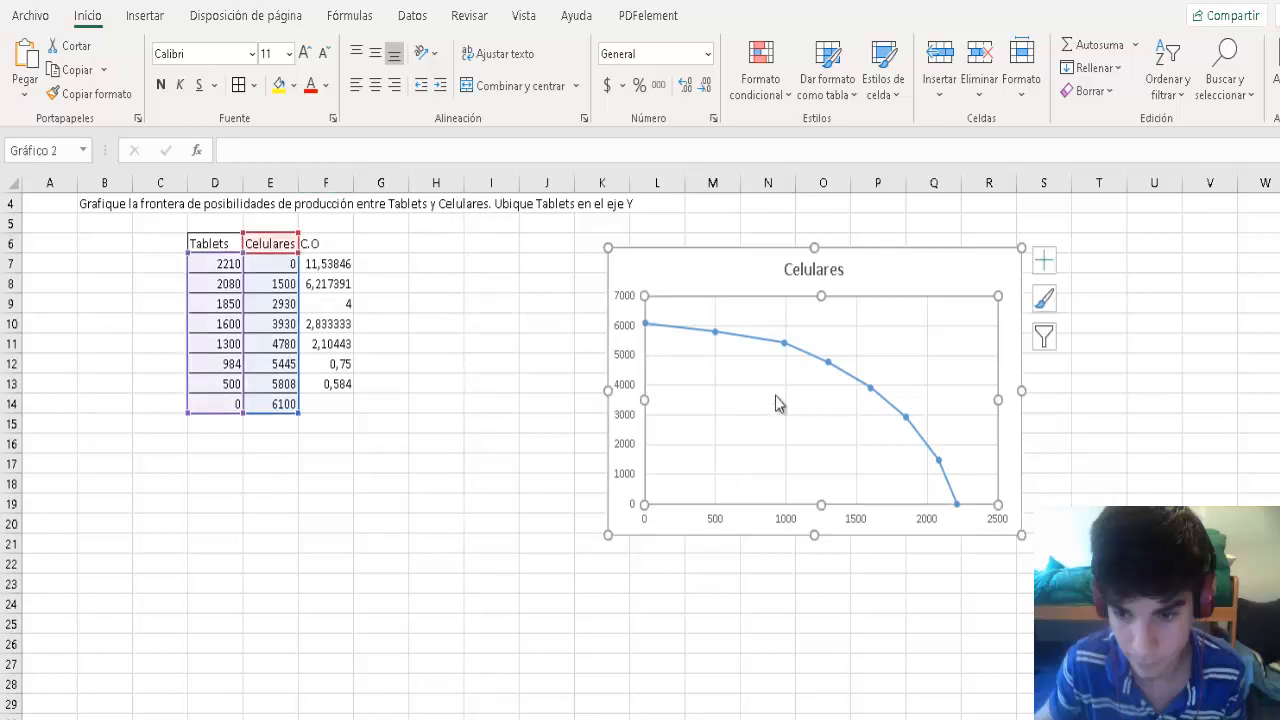
right_click(776, 413)
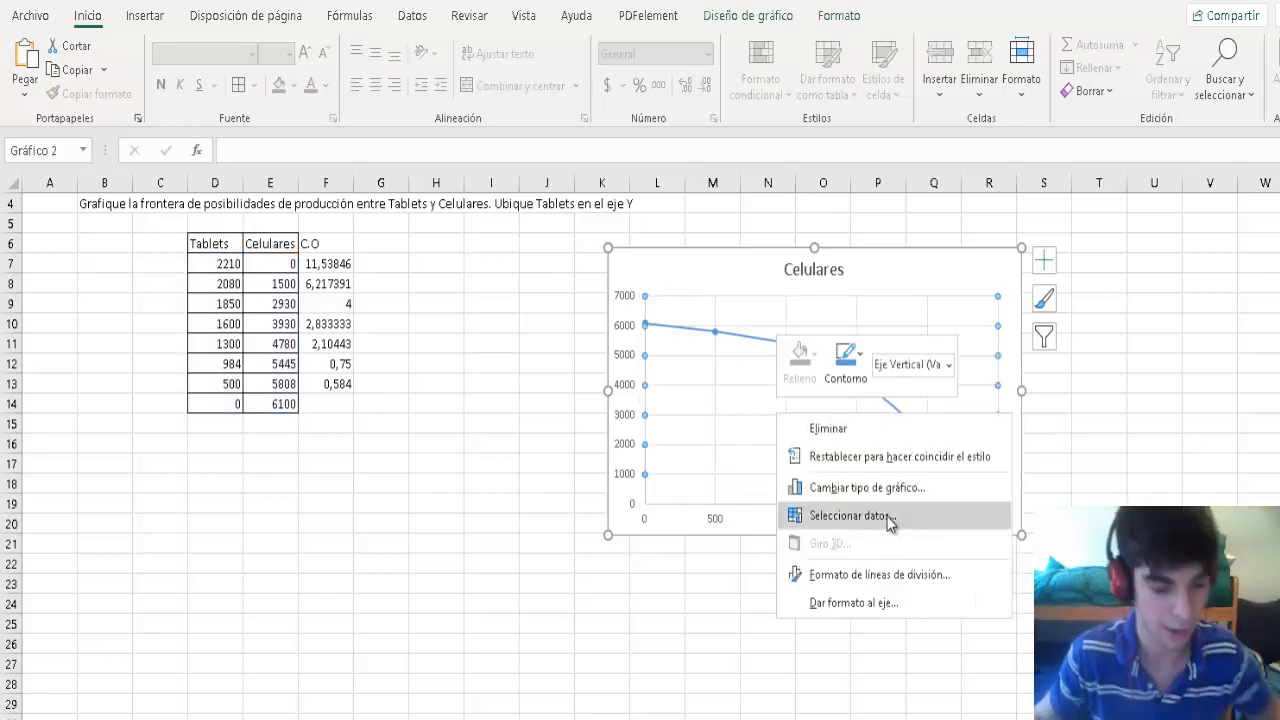
click(888, 518)
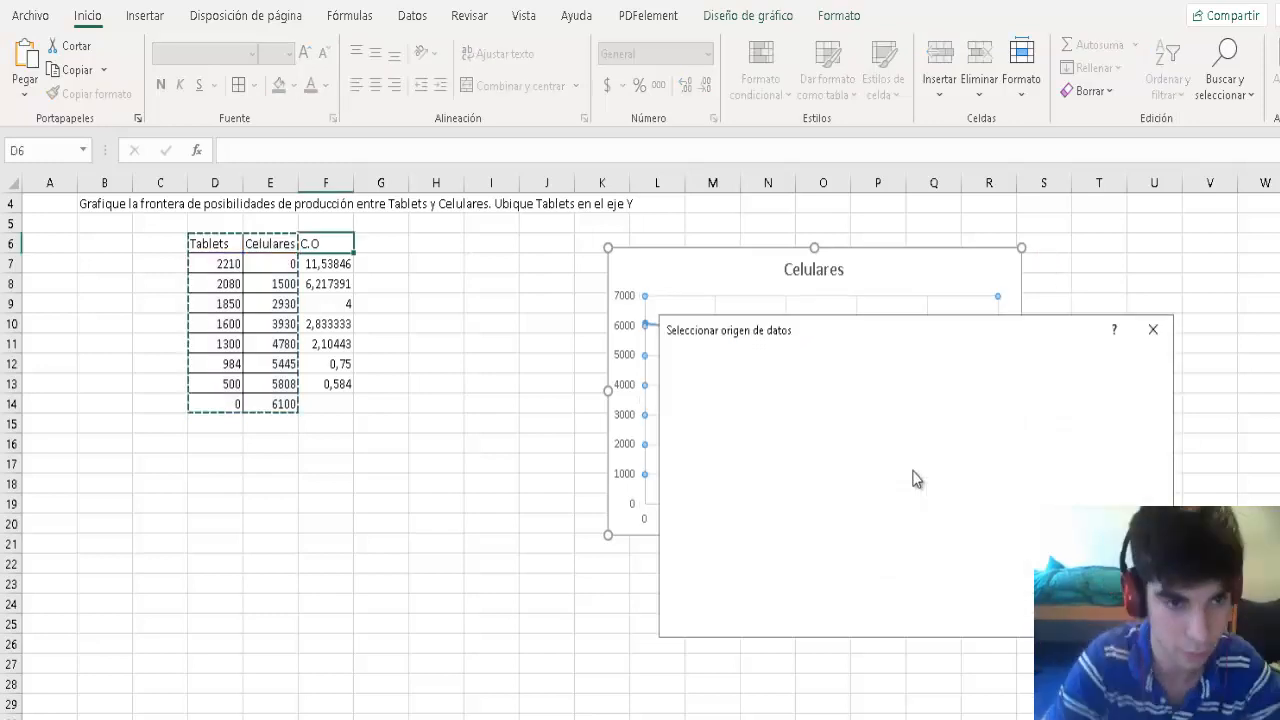
click(770, 473)
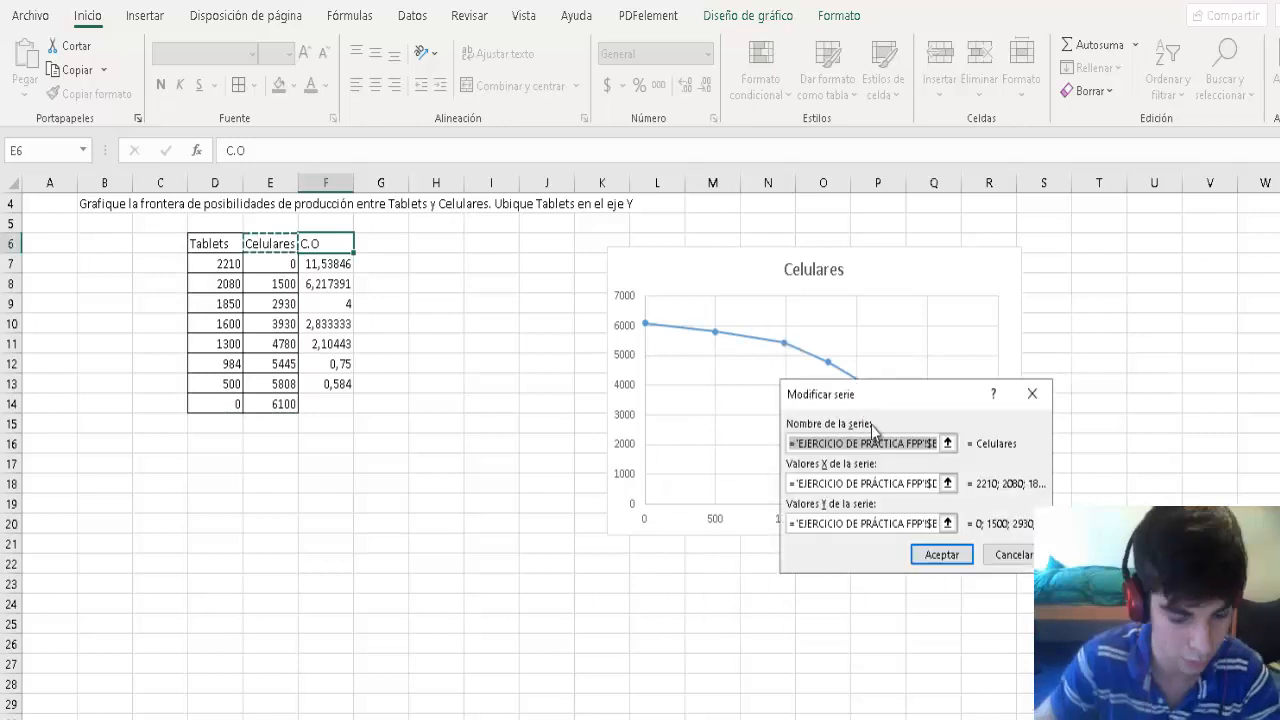
text(FPP ENTRE C)
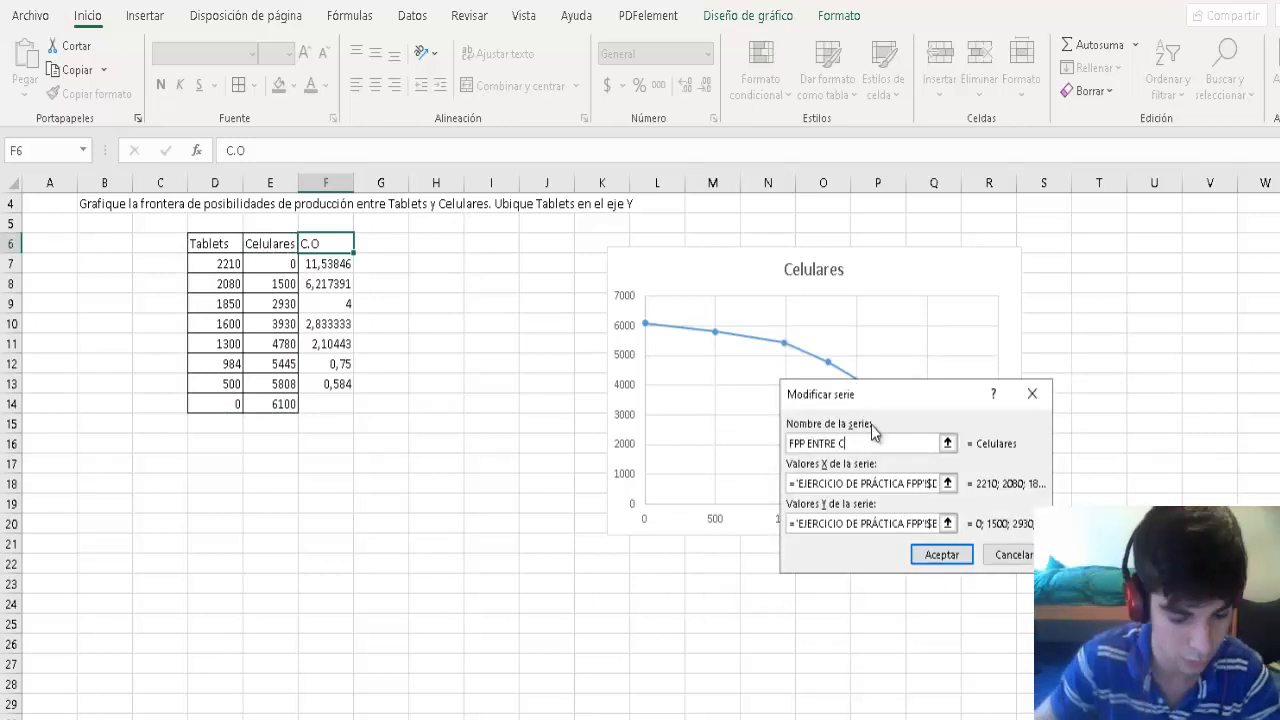
text(ELULARES )
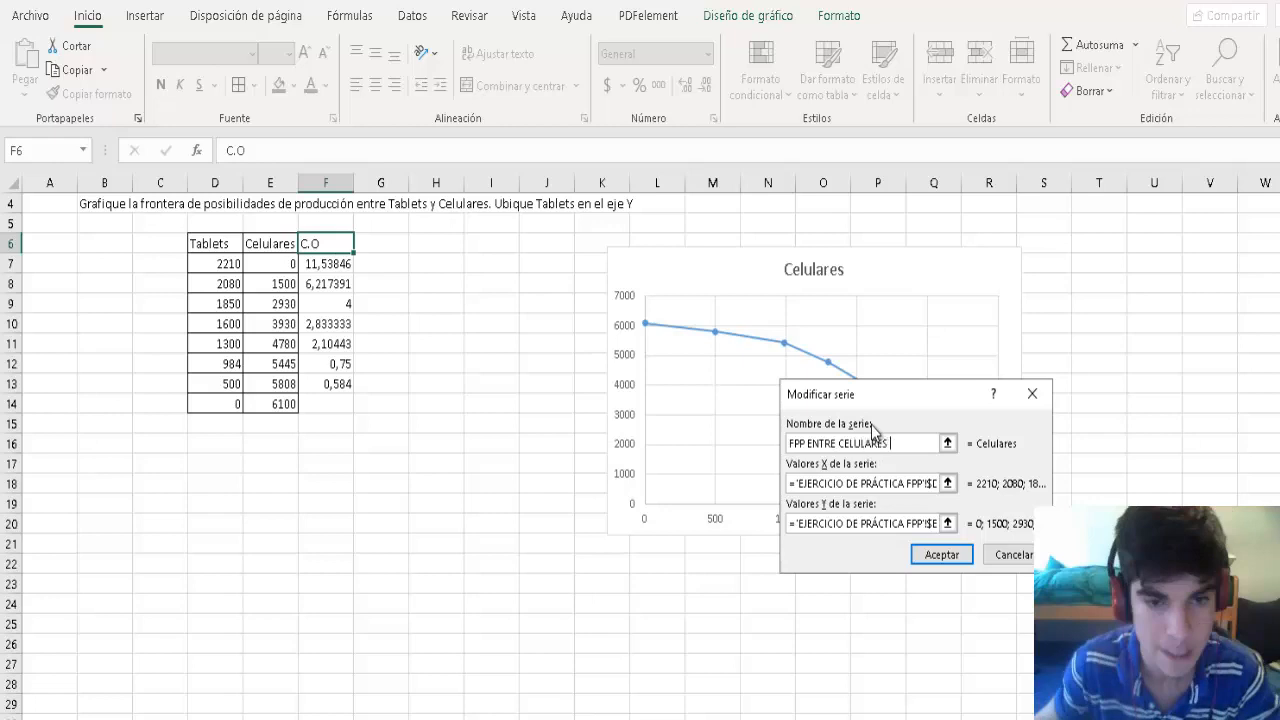
text(Y T )
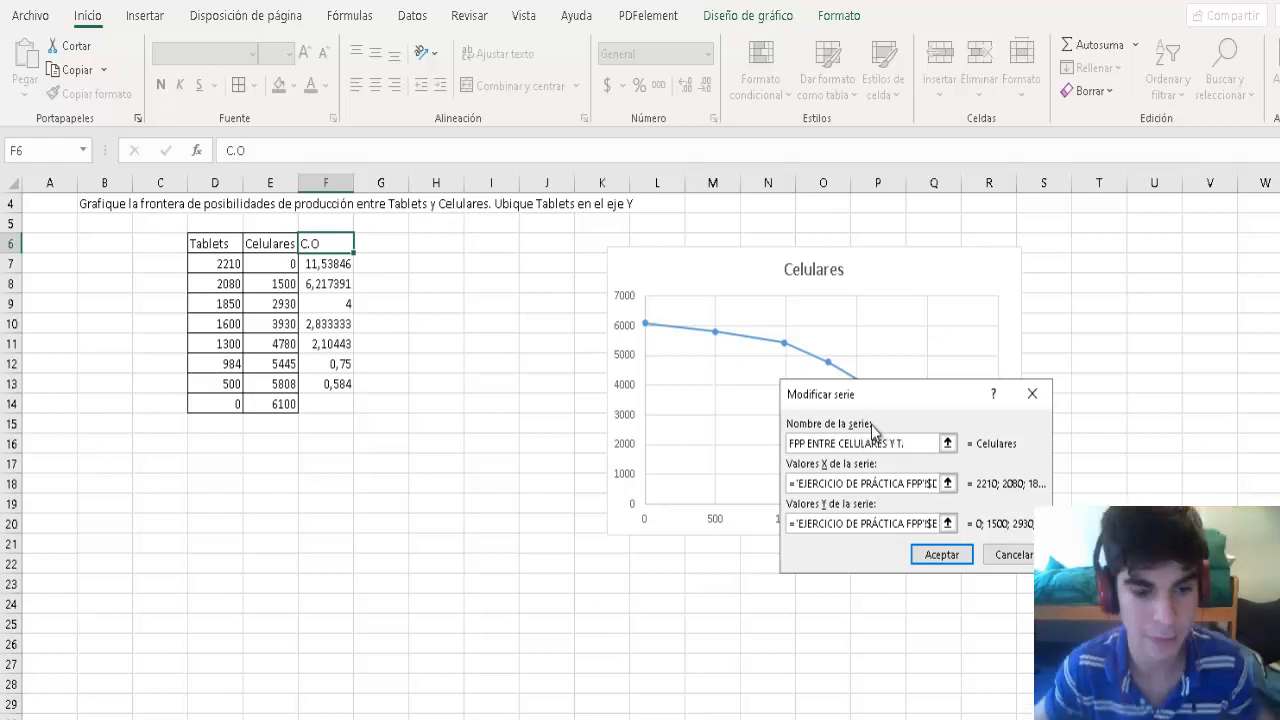
text(ABLETS)
- Swap the tablets chart's axes by setting the series X values to E7:E14 and Y values to D7:D14
click(800, 483)
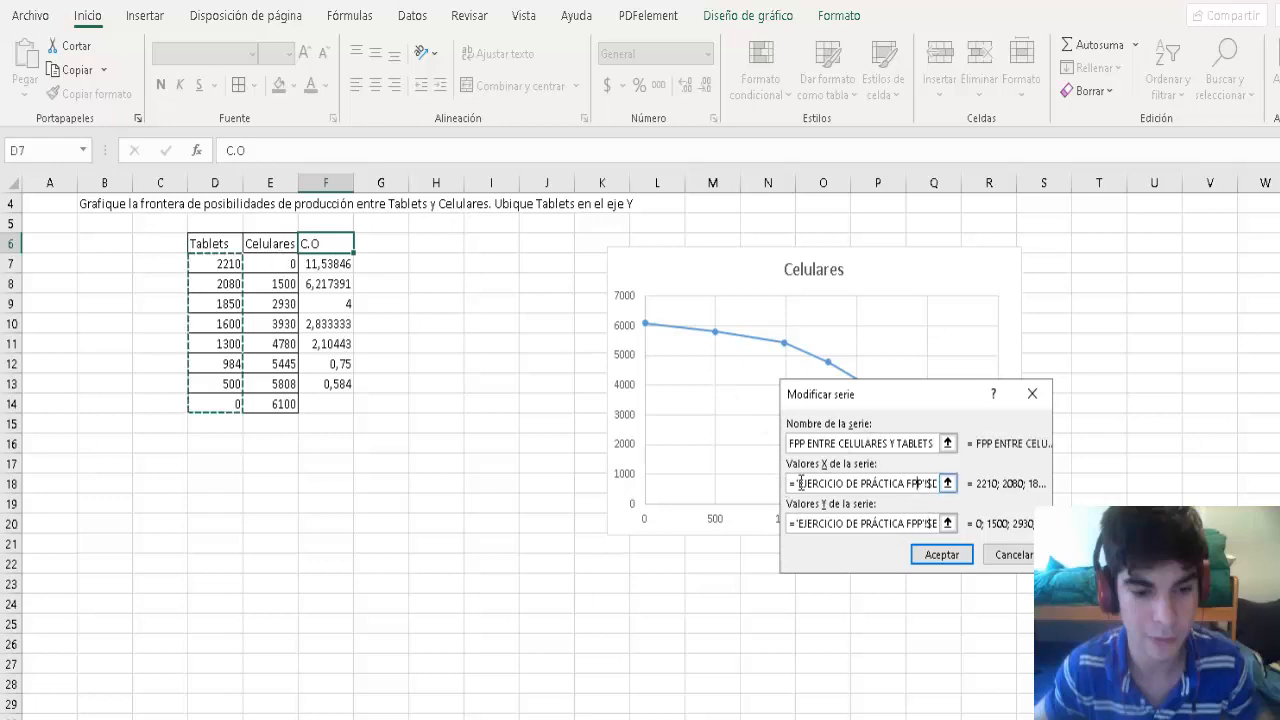
drag(800, 483, 968, 488)
key(BackSpace)
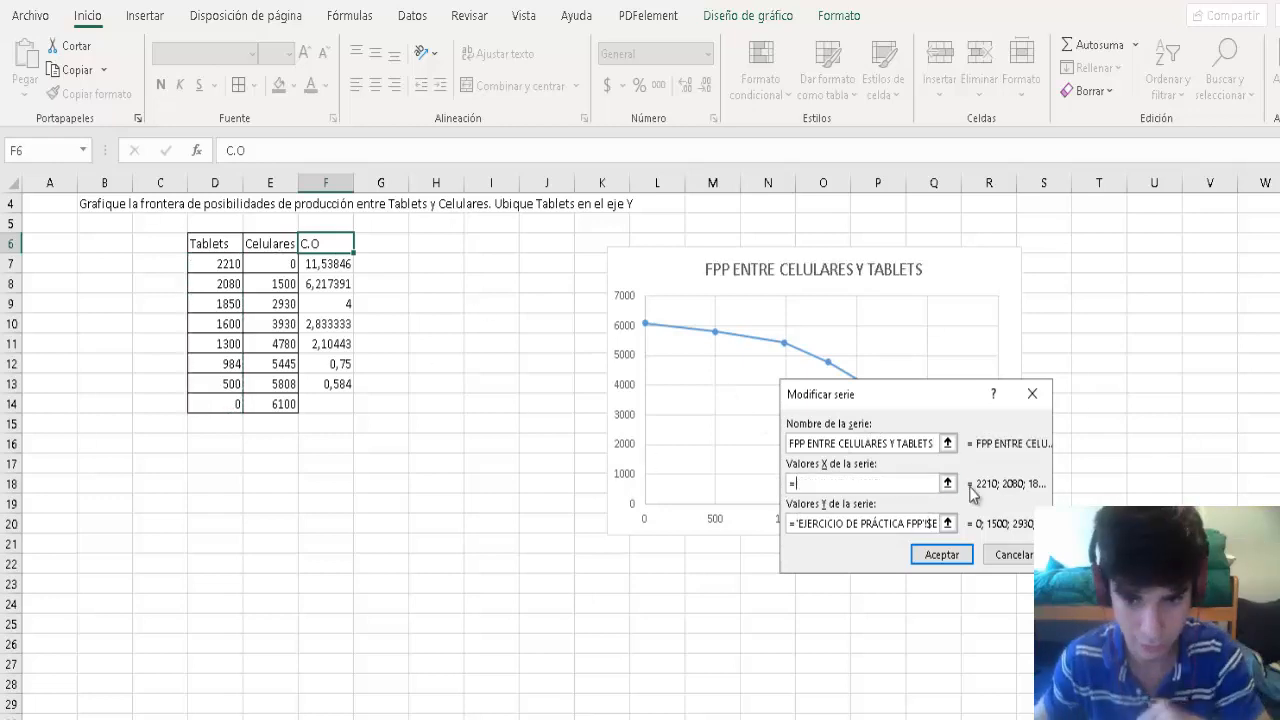
click(284, 264)
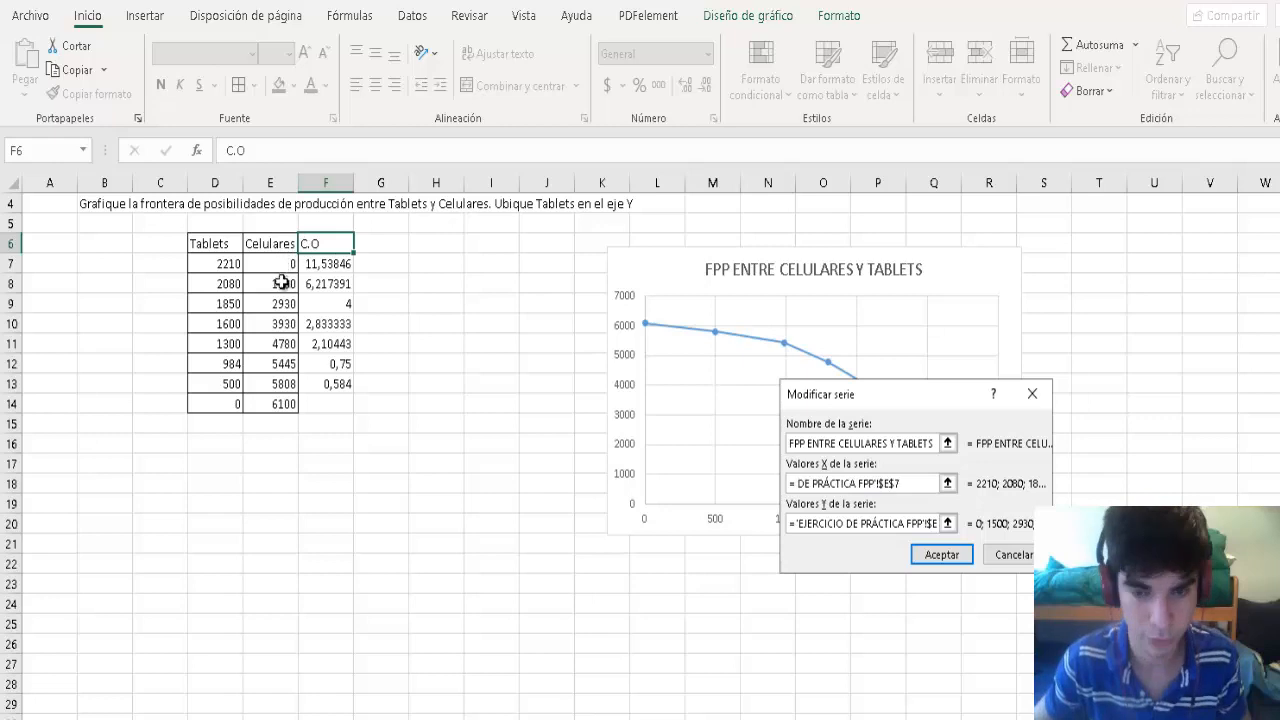
drag(284, 283, 280, 405)
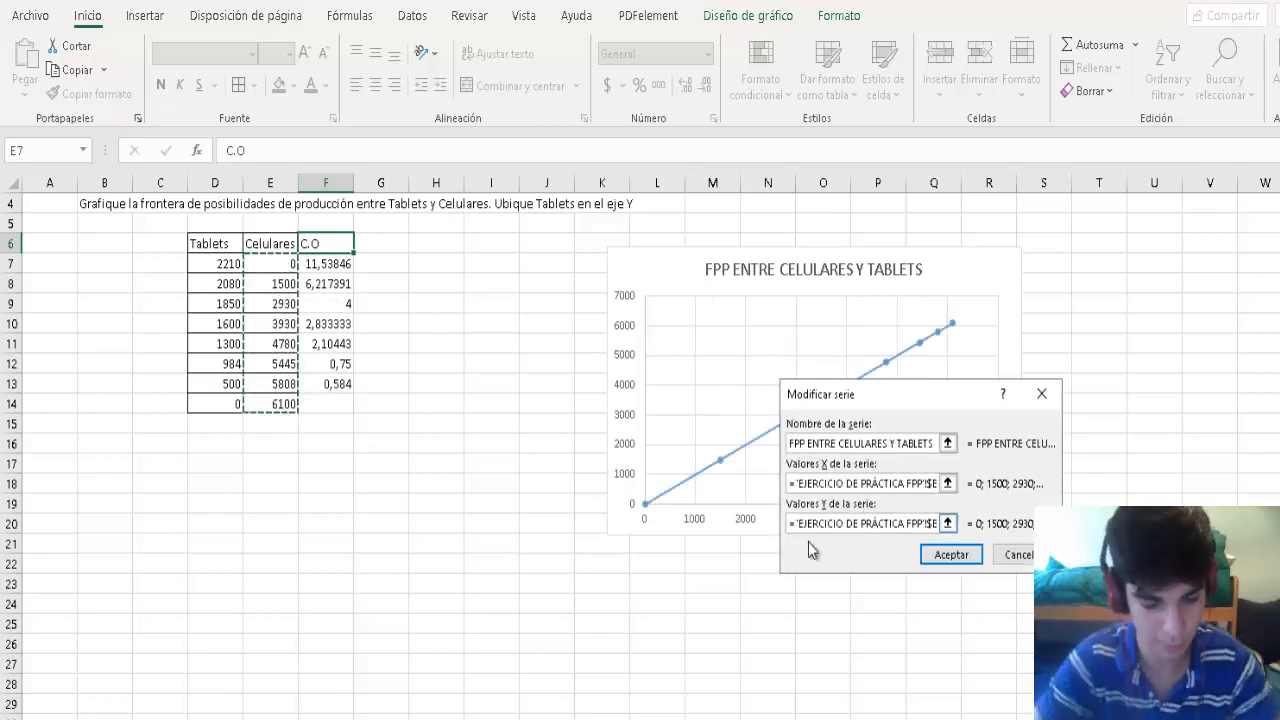
click(879, 529)
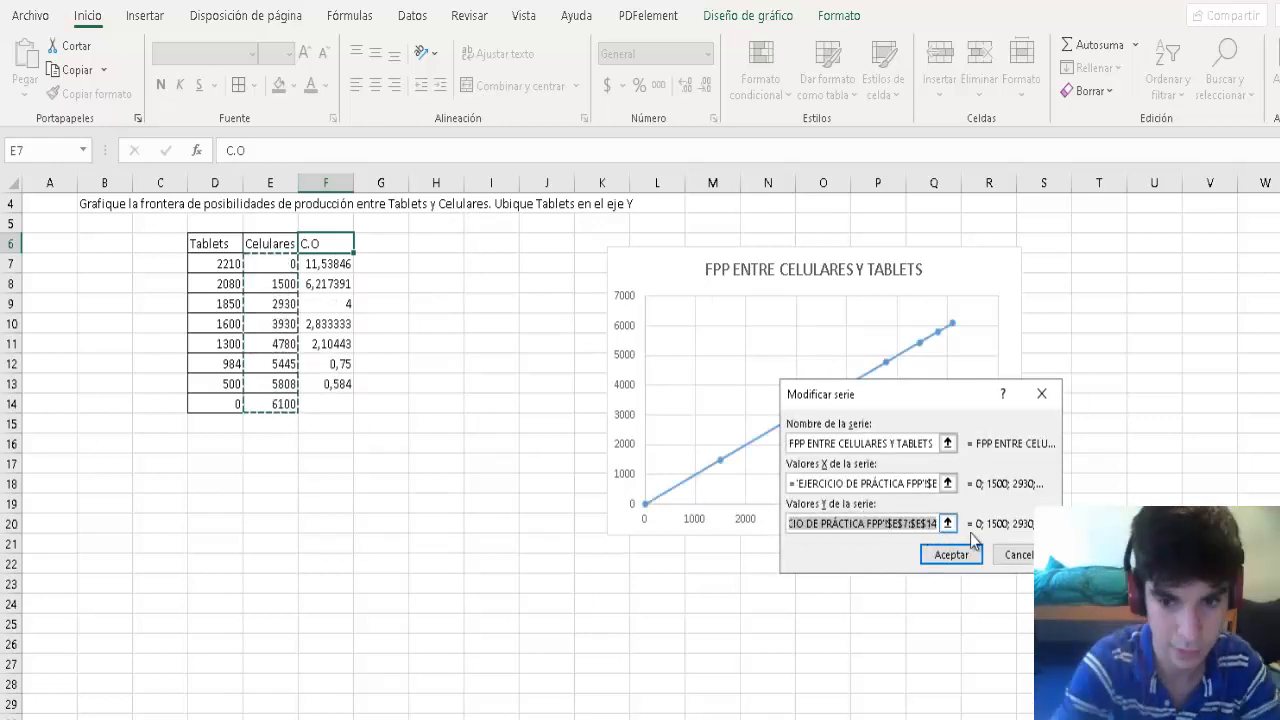
key(BackSpace)
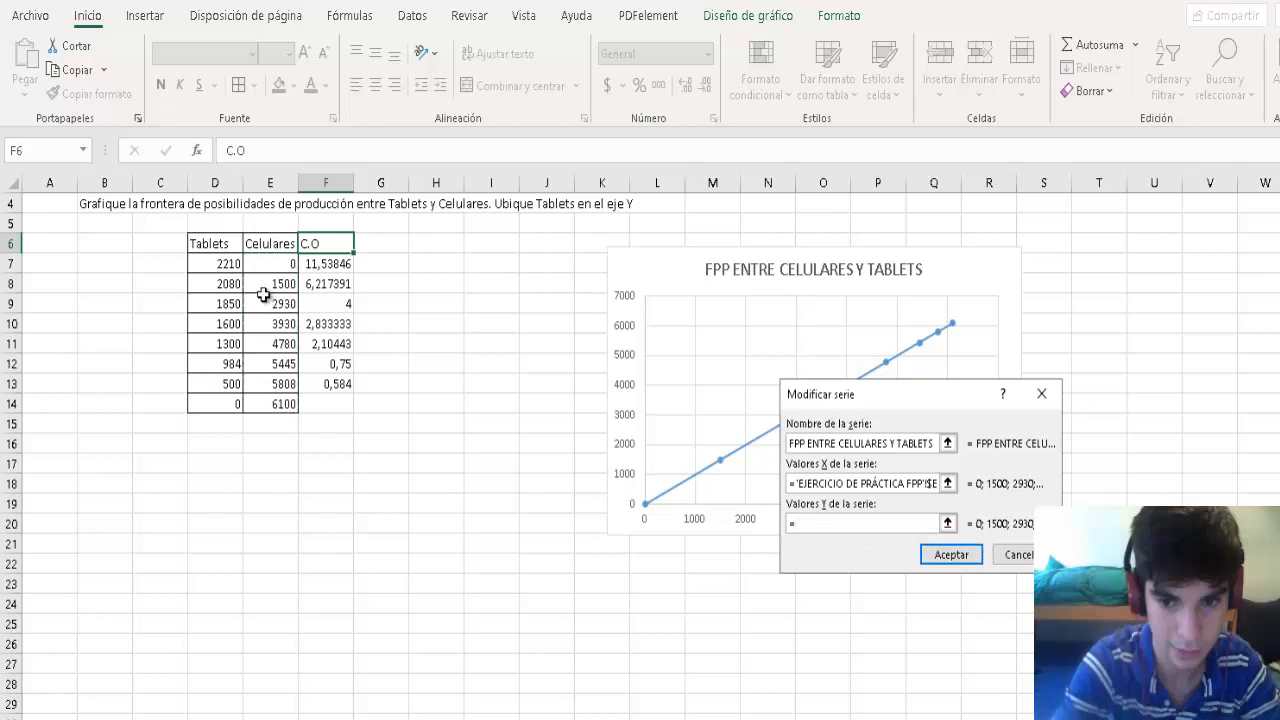
drag(229, 266, 226, 404)
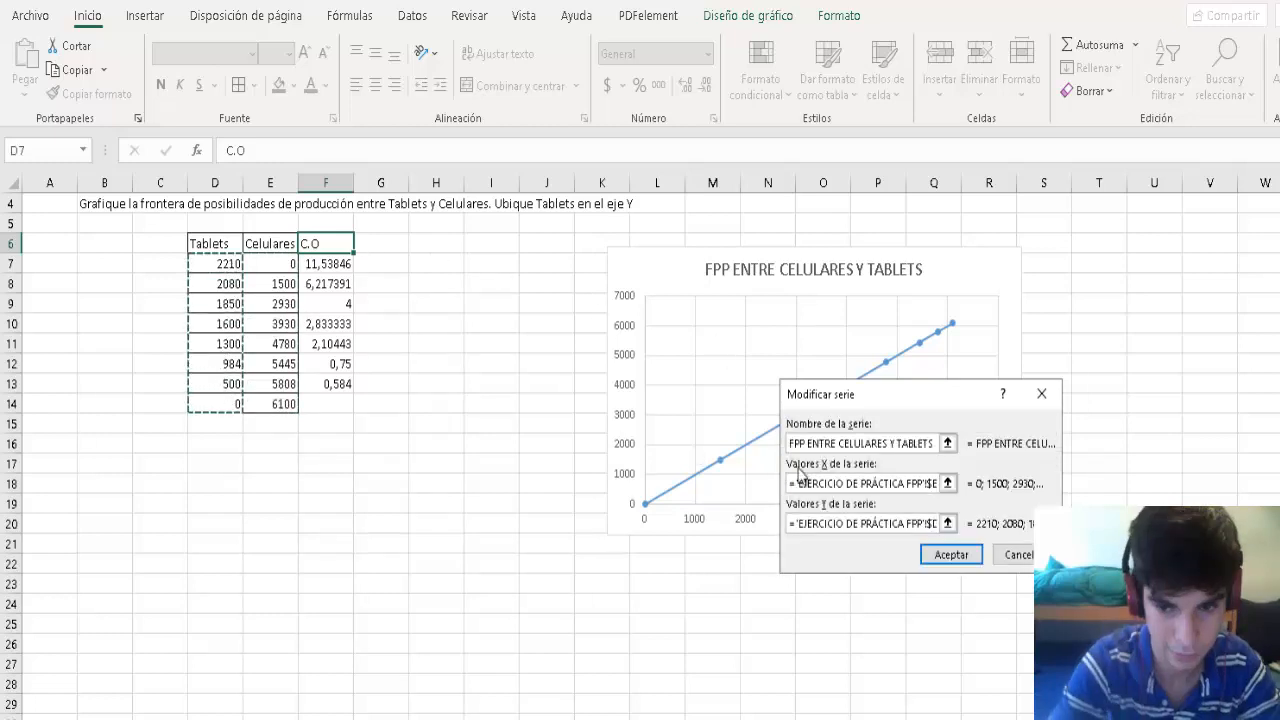
click(977, 559)
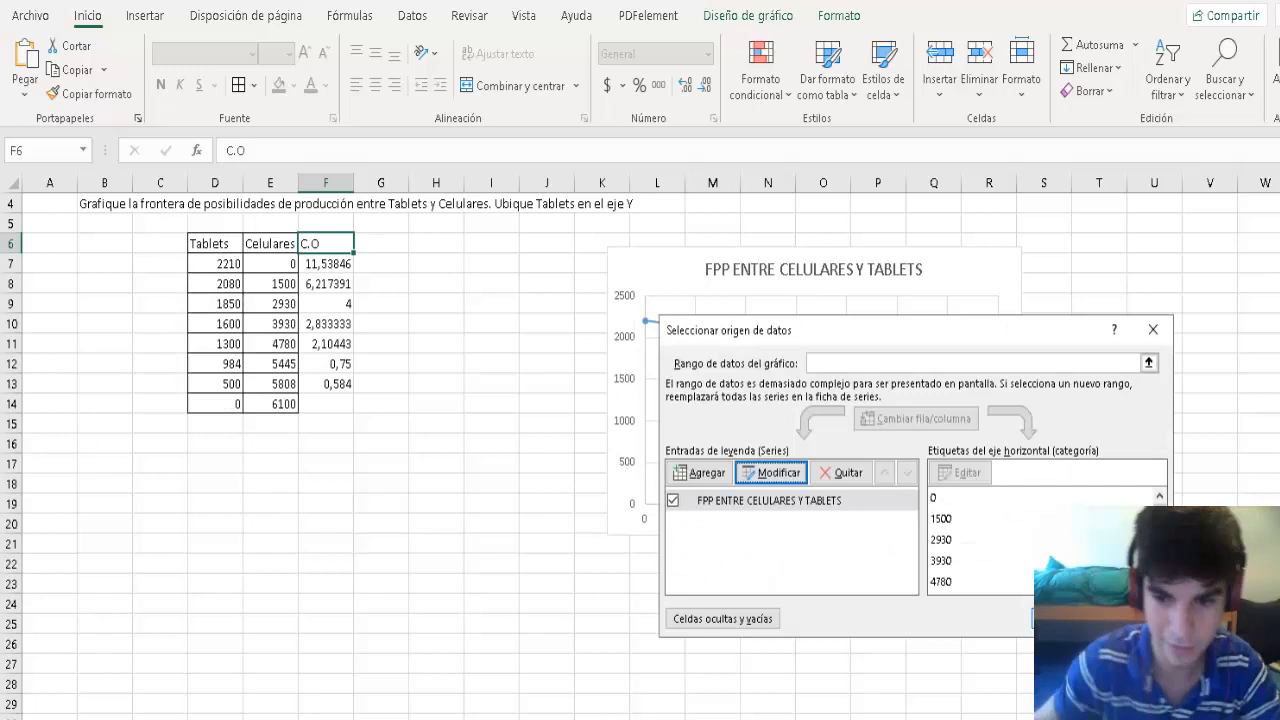
key(Return)
click(766, 623)
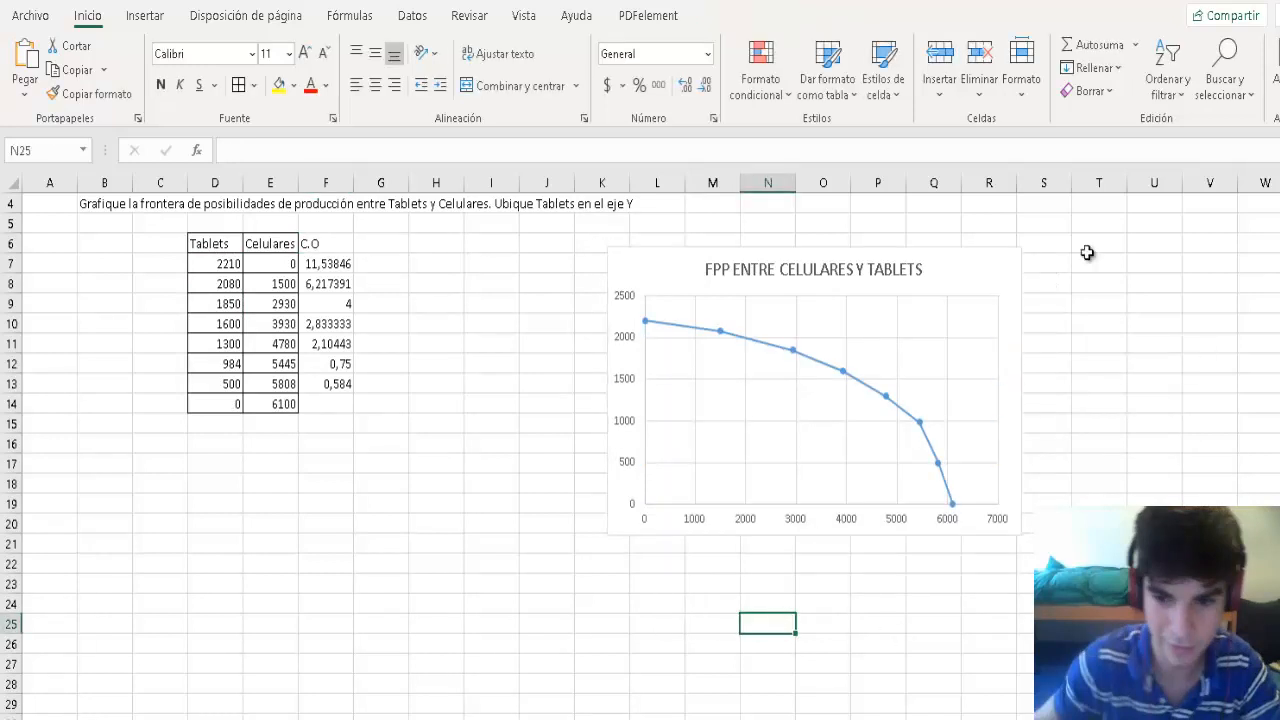
- Go back through the rice and chicken sheet to the milk and meat sheet to review their ratios and charts
click(155, 540)
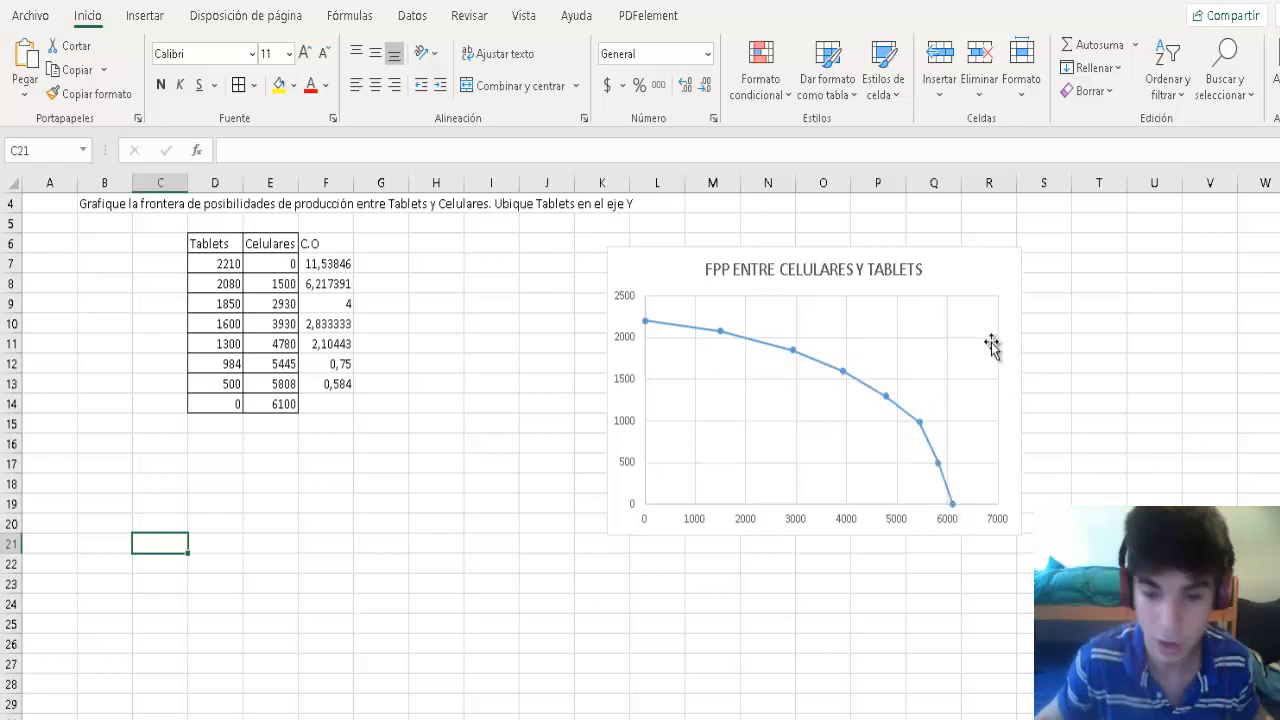
key(ctrl+Page_Up)
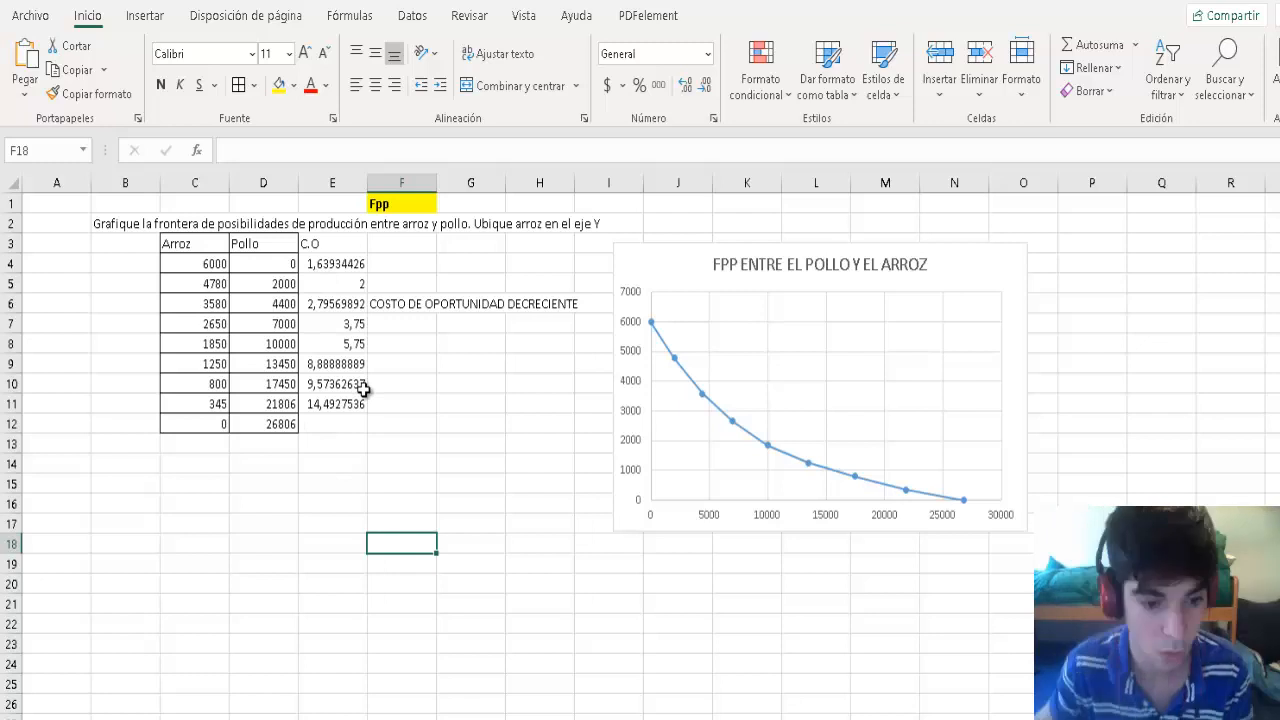
click(372, 718)
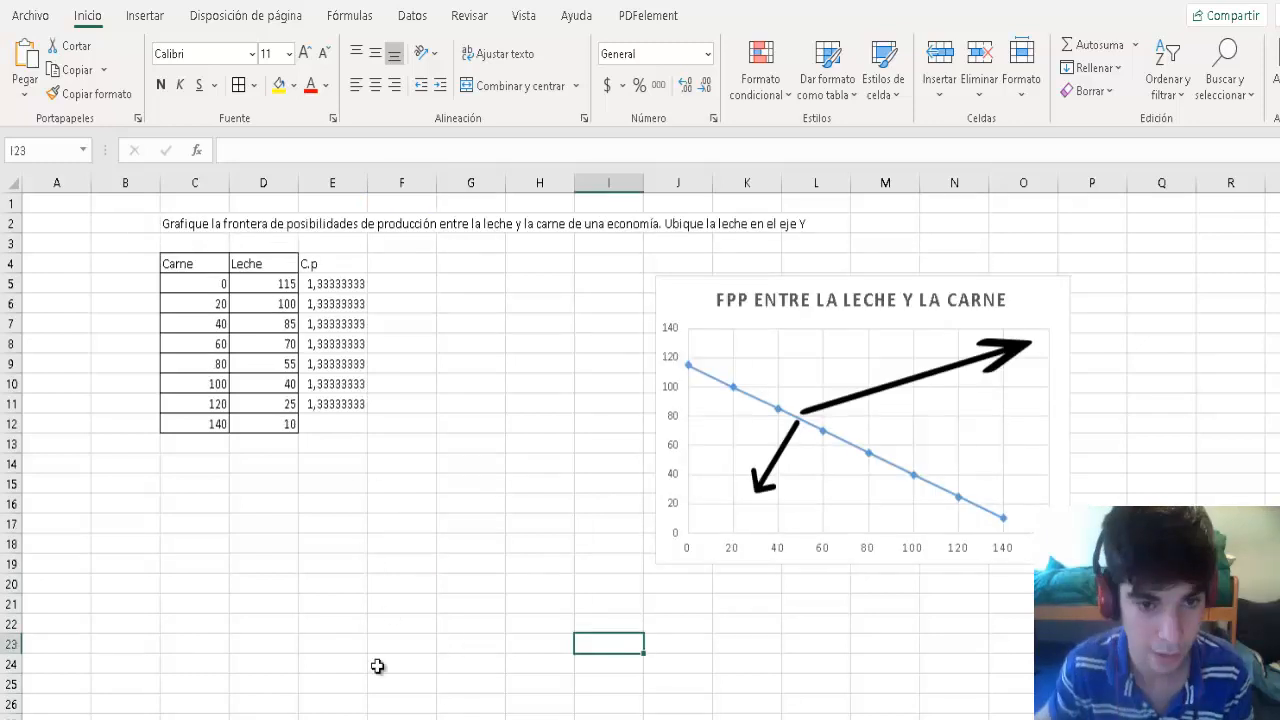